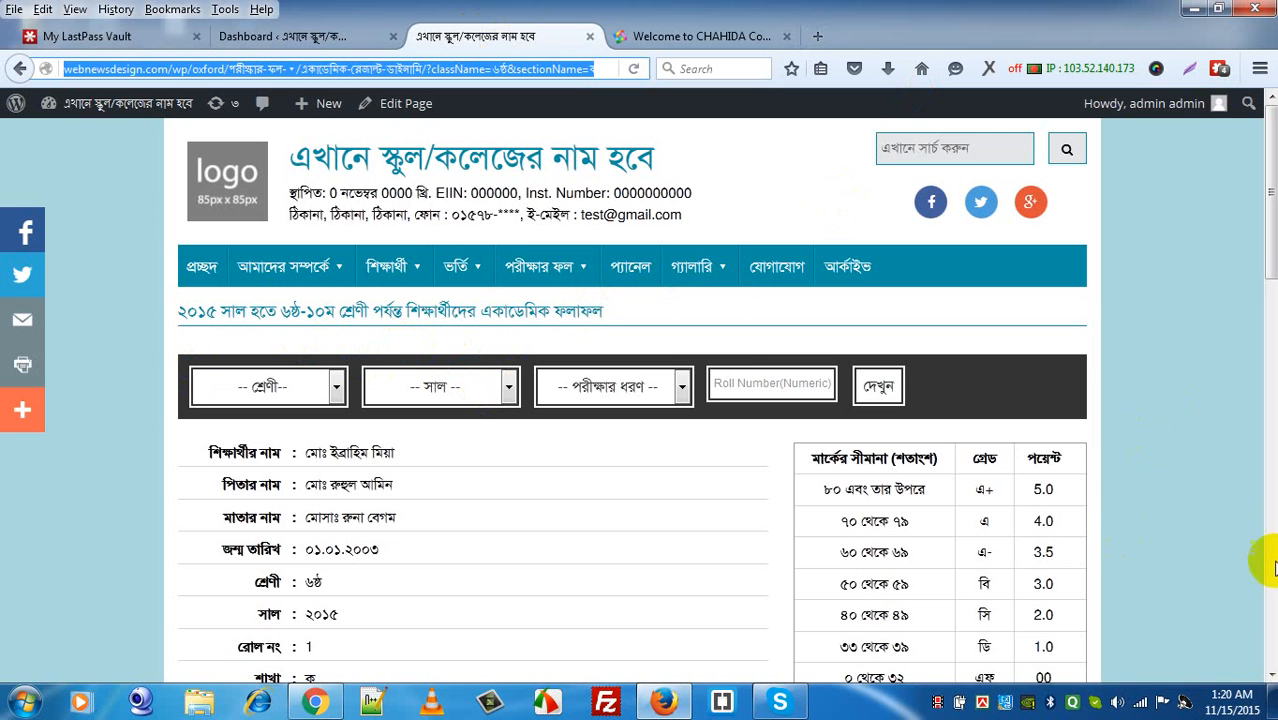
Step: Choose class ৬ষ্ঠ শ্রেণী, section ক and year ২০১৫ in the result search form
{"action": "left_click", "coordinate": [1269, 676]}
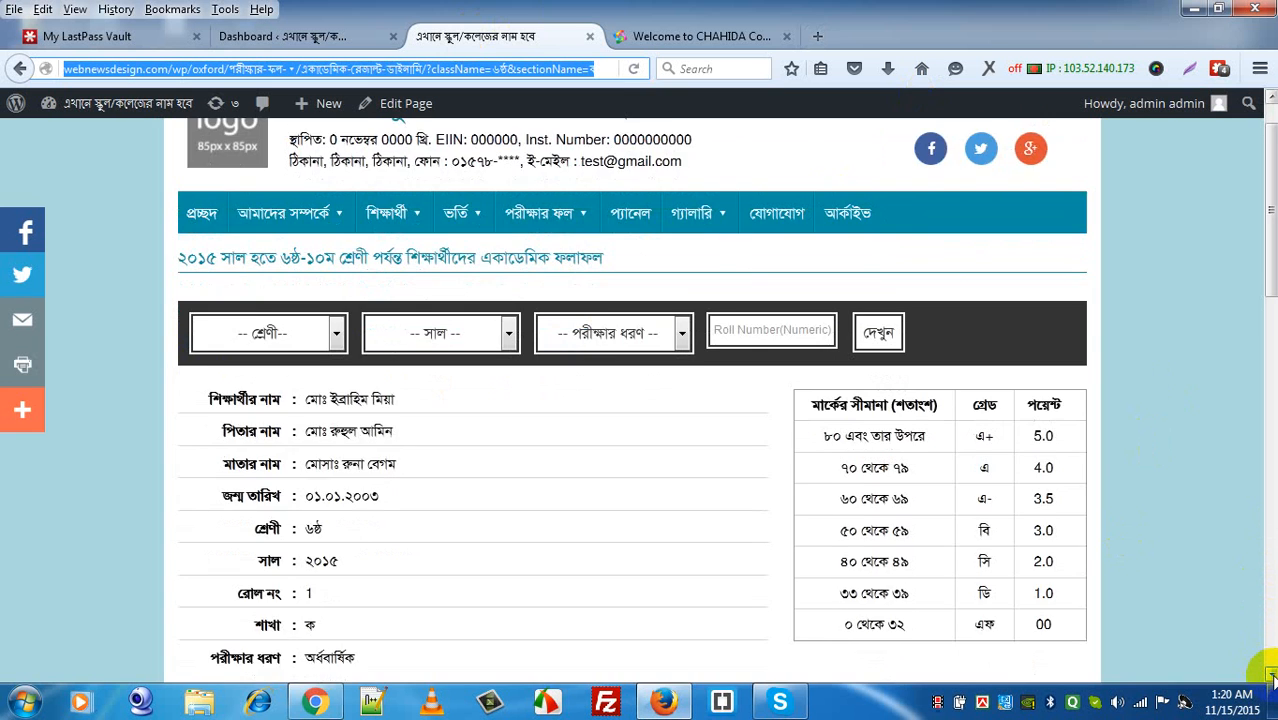
{"action": "left_click_drag", "start_coordinate": [1269, 676], "coordinate": [1269, 676]}
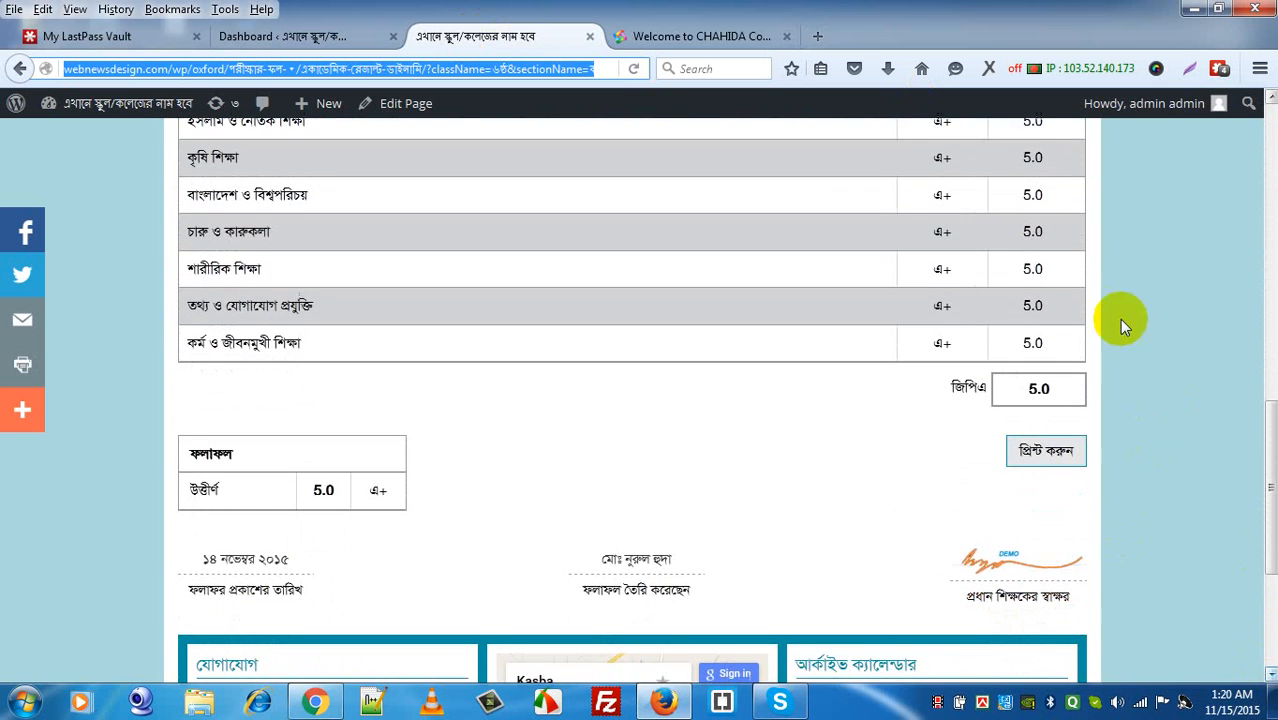
{"action": "left_click", "coordinate": [1268, 160]}
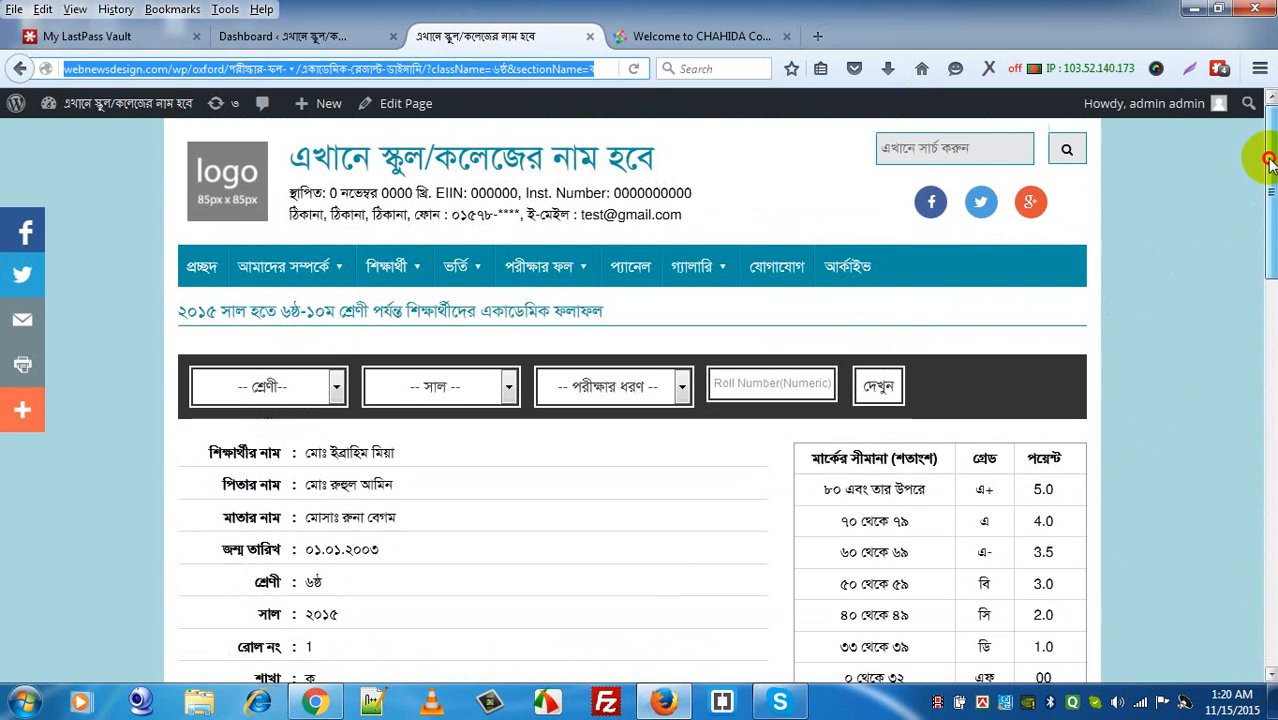
{"action": "left_click", "coordinate": [280, 390]}
{"action": "left_click", "coordinate": [265, 451]}
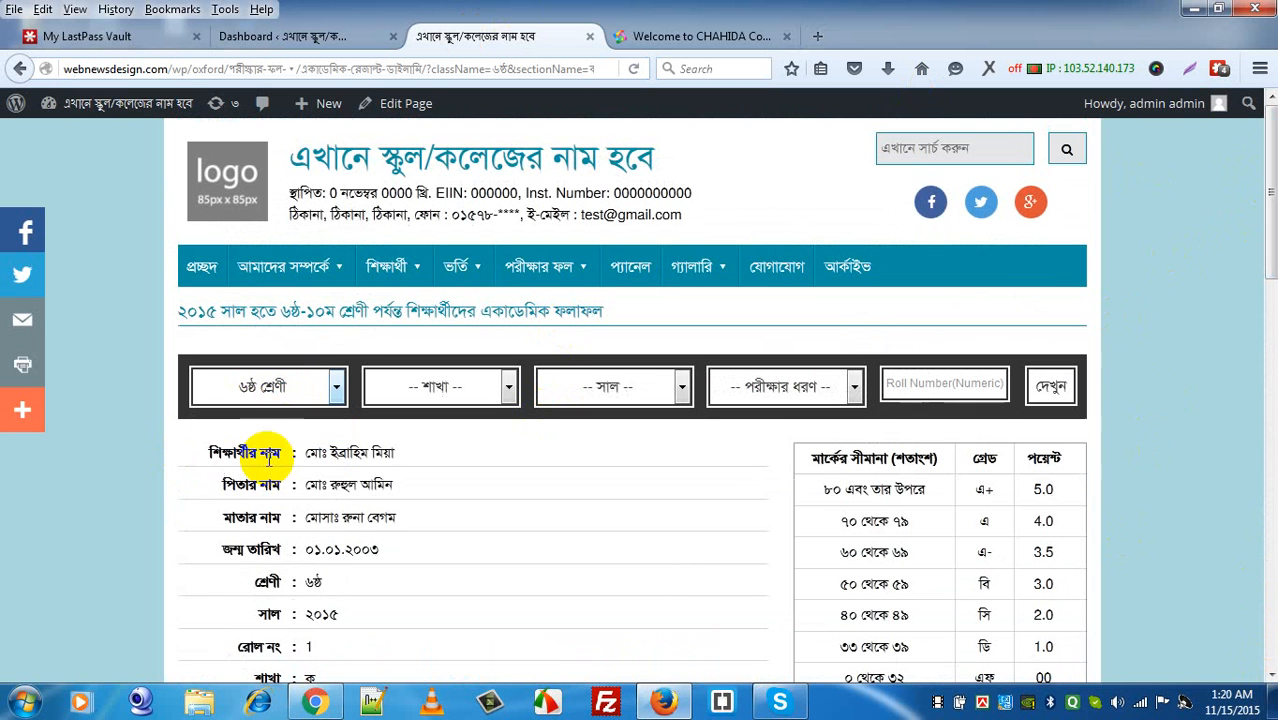
{"action": "left_click", "coordinate": [488, 385]}
{"action": "left_click", "coordinate": [454, 445]}
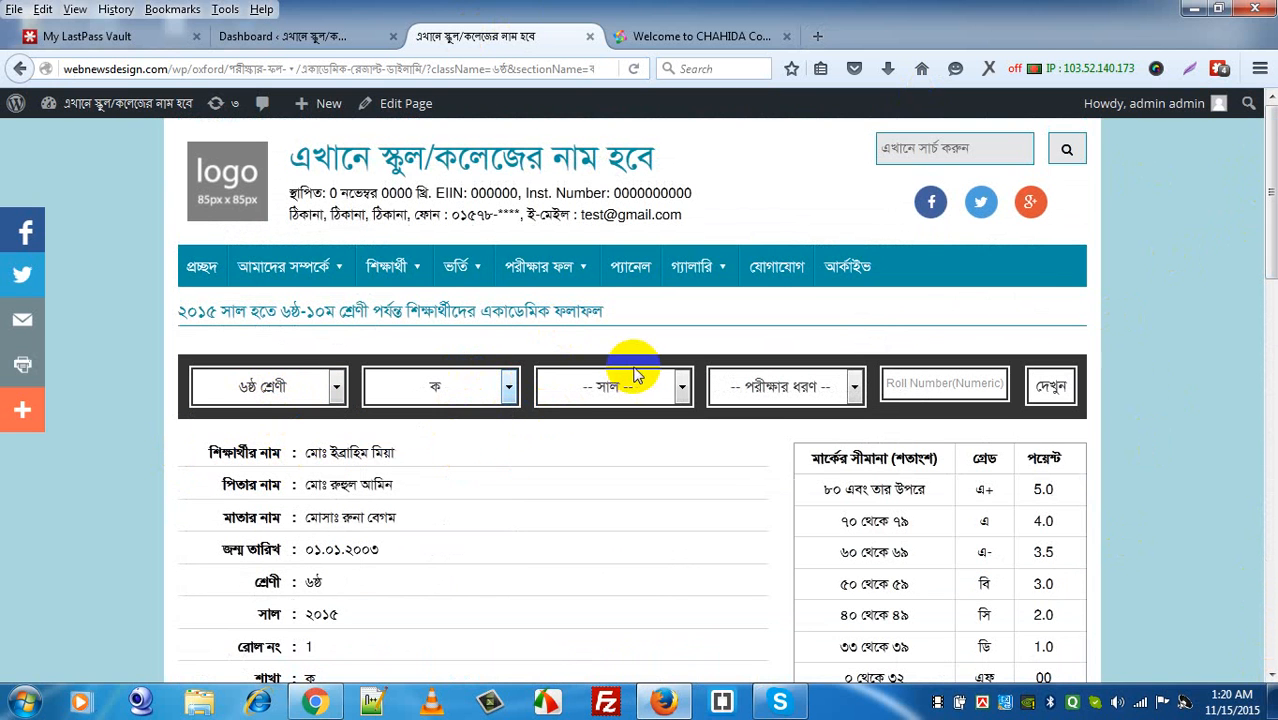
{"action": "left_click", "coordinate": [634, 374]}
{"action": "left_click", "coordinate": [598, 449]}
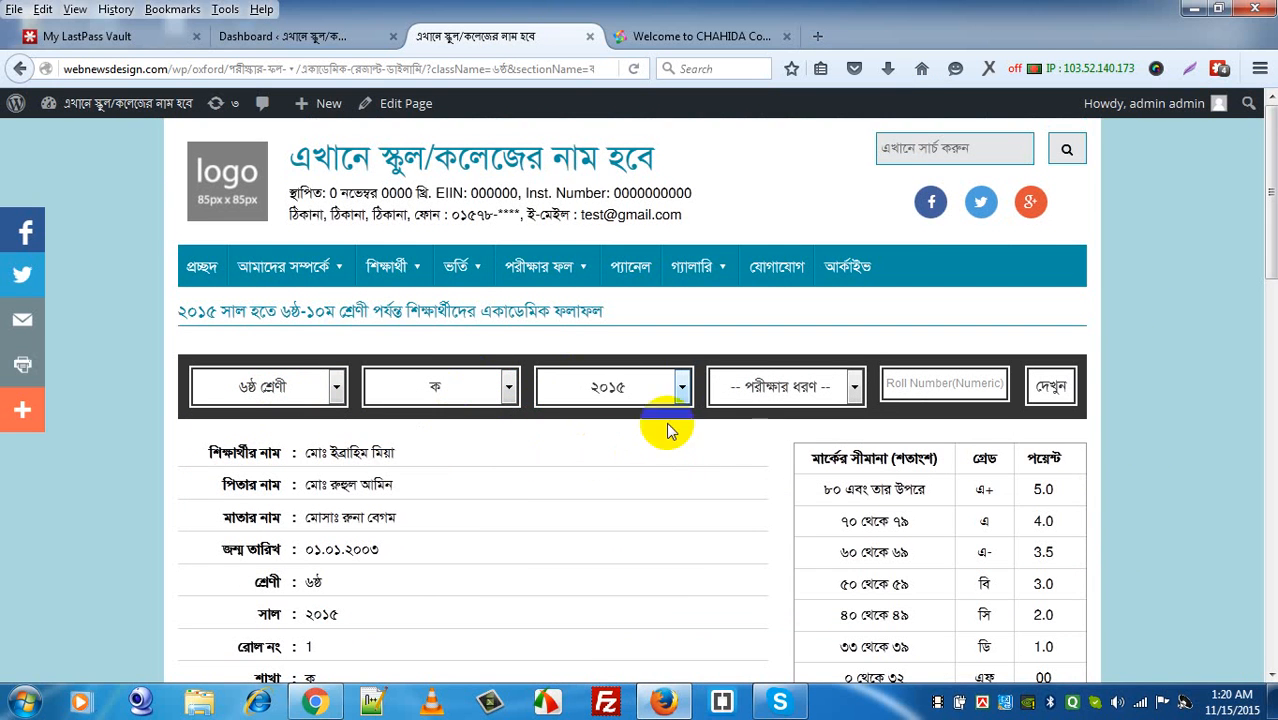
Step: Select the অর্ধবার্ষিক exam, enter roll number 1 and show the result
{"action": "left_click", "coordinate": [765, 385]}
{"action": "left_click", "coordinate": [758, 456]}
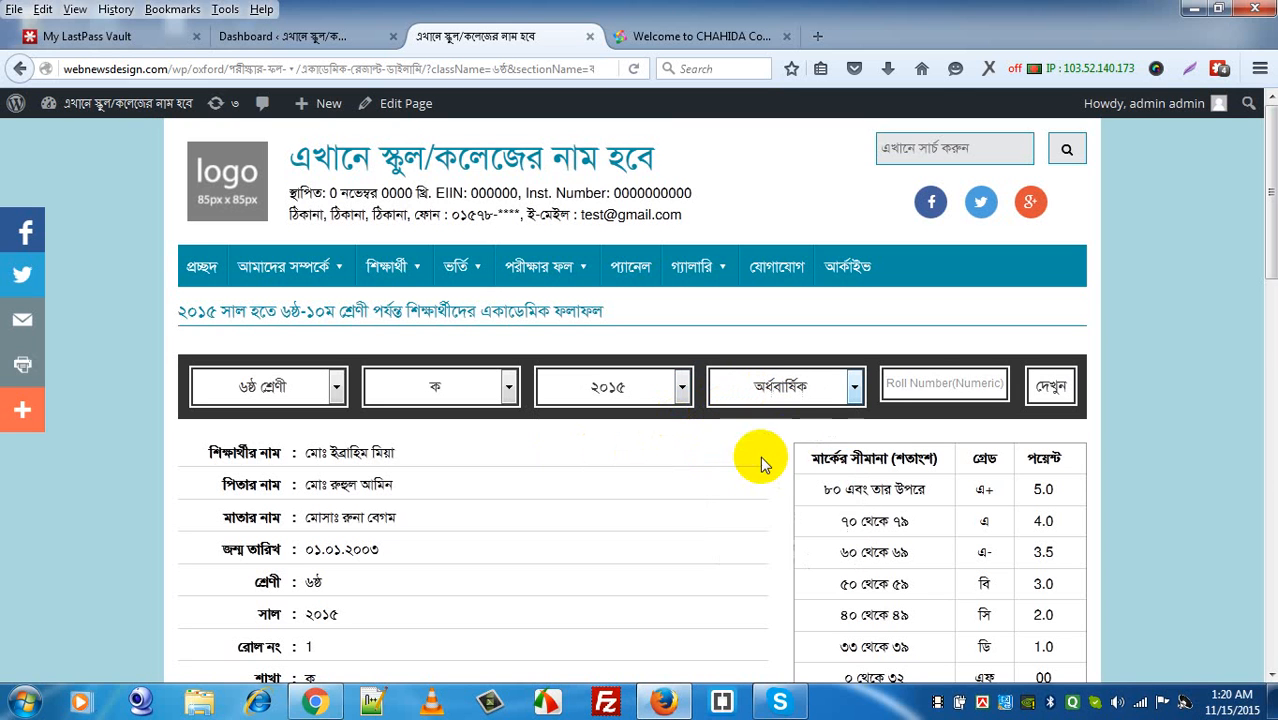
{"action": "left_click", "coordinate": [930, 380]}
{"action": "type", "text": "1"}
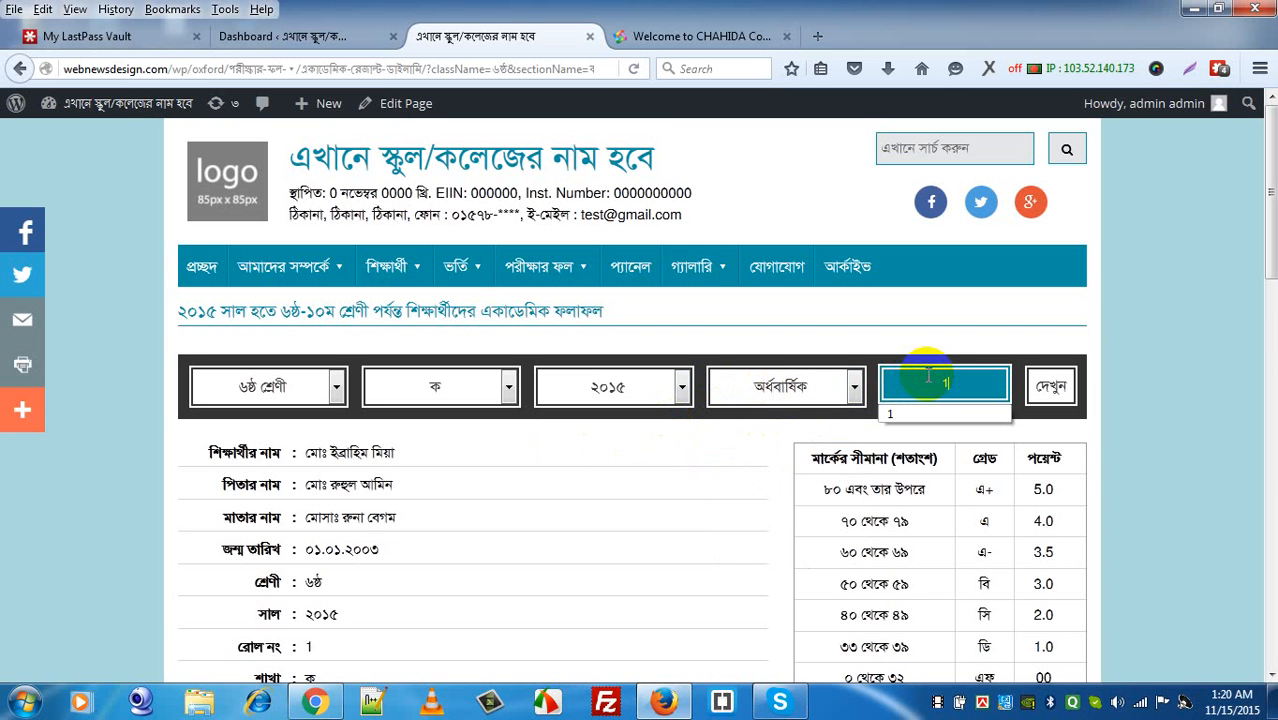
{"action": "left_click", "coordinate": [1055, 388]}
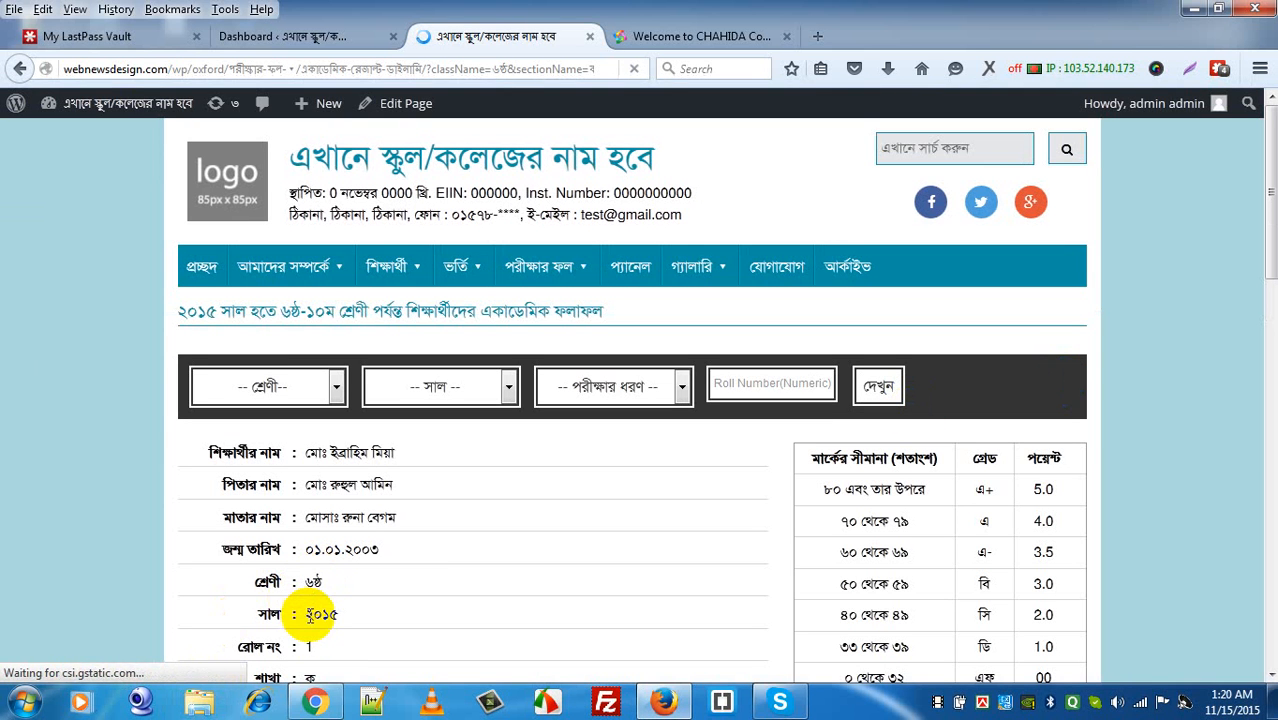
{"action": "left_click", "coordinate": [1269, 679]}
{"action": "scroll", "coordinate": [1269, 679], "scroll_direction": "down", "scroll_amount": 4}
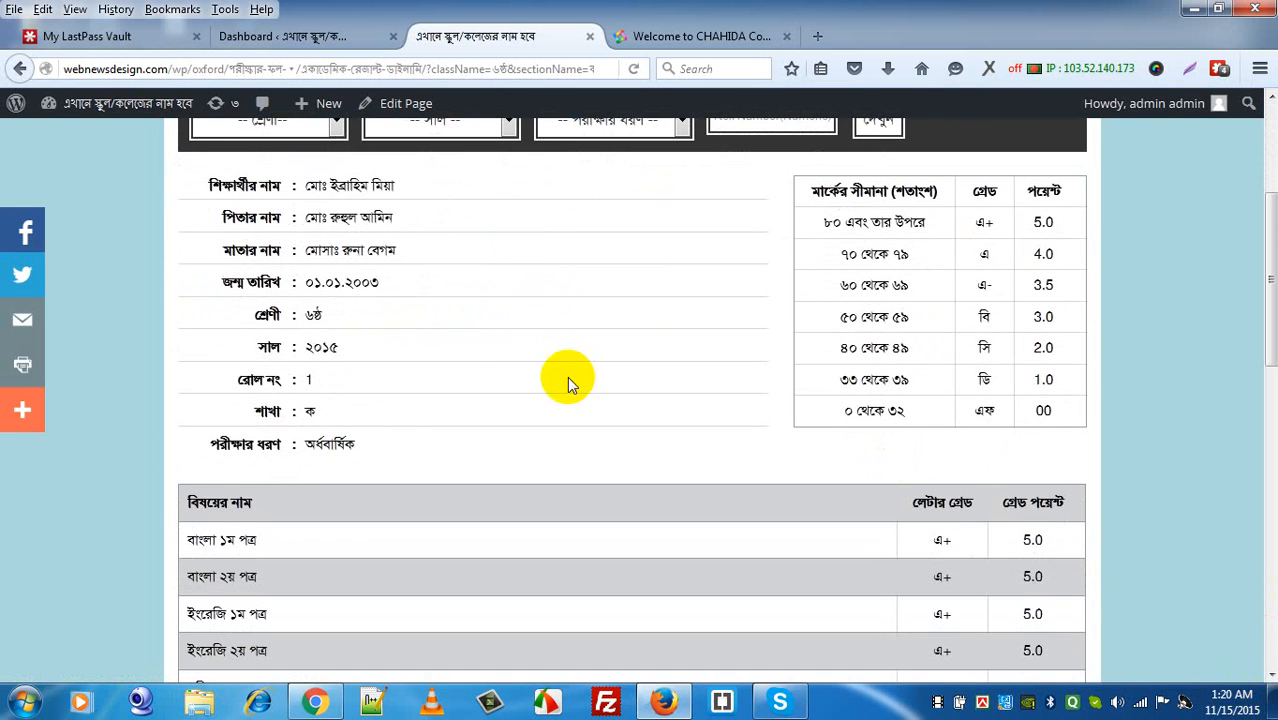
{"action": "double_click", "coordinate": [279, 446]}
{"action": "left_click", "coordinate": [305, 446]}
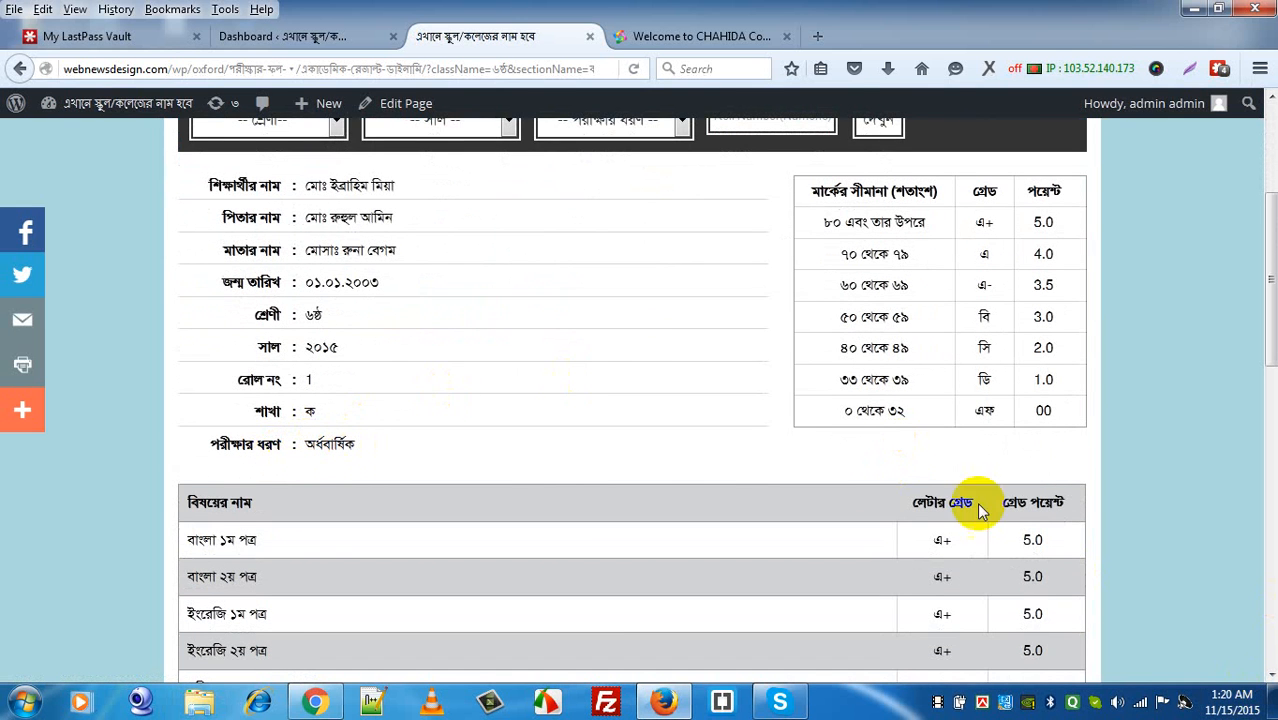
{"action": "left_click", "coordinate": [1269, 677]}
{"action": "scroll", "coordinate": [1269, 677], "scroll_direction": "down", "scroll_amount": 4}
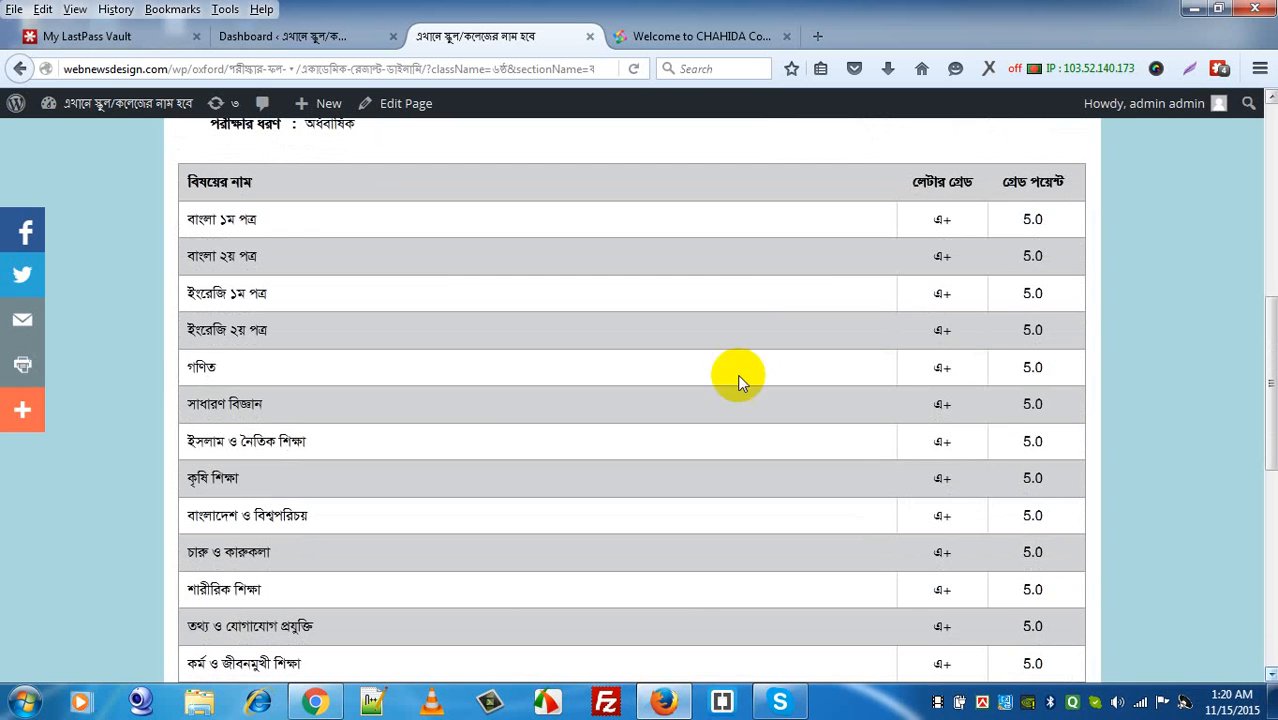
{"action": "left_click", "coordinate": [1271, 677]}
{"action": "left_click", "coordinate": [1269, 677]}
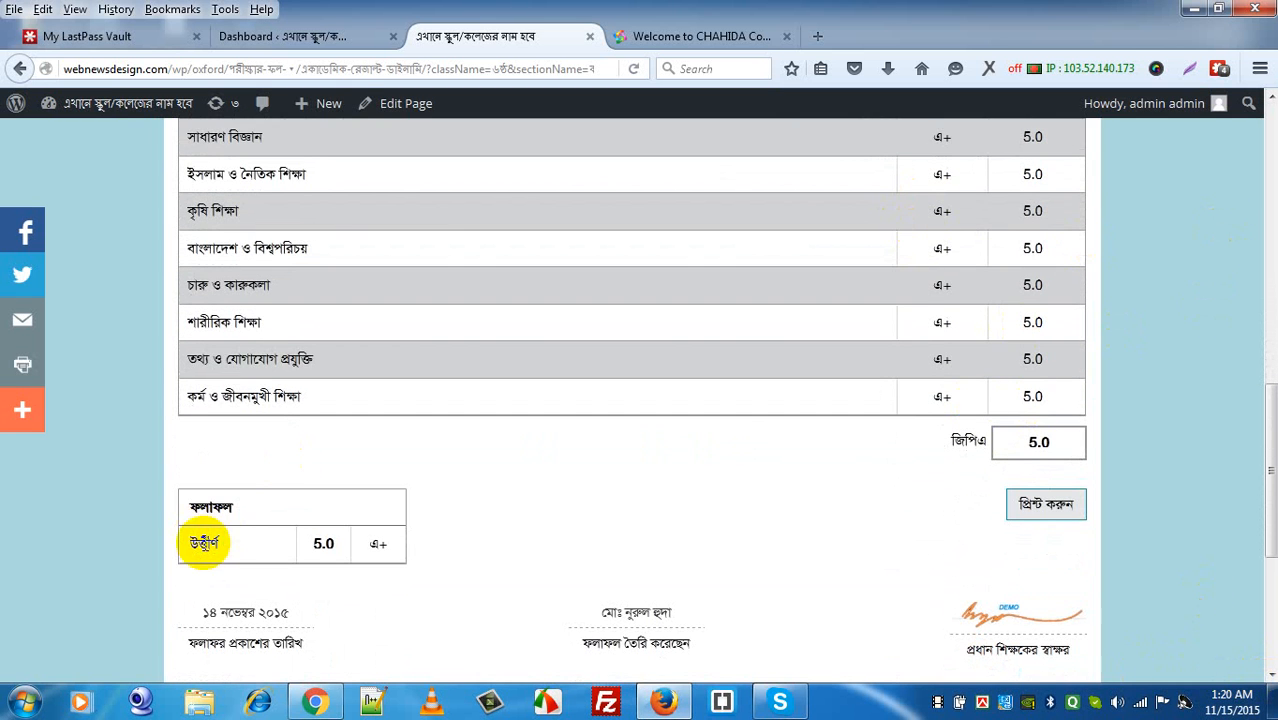
{"action": "double_click", "coordinate": [204, 542]}
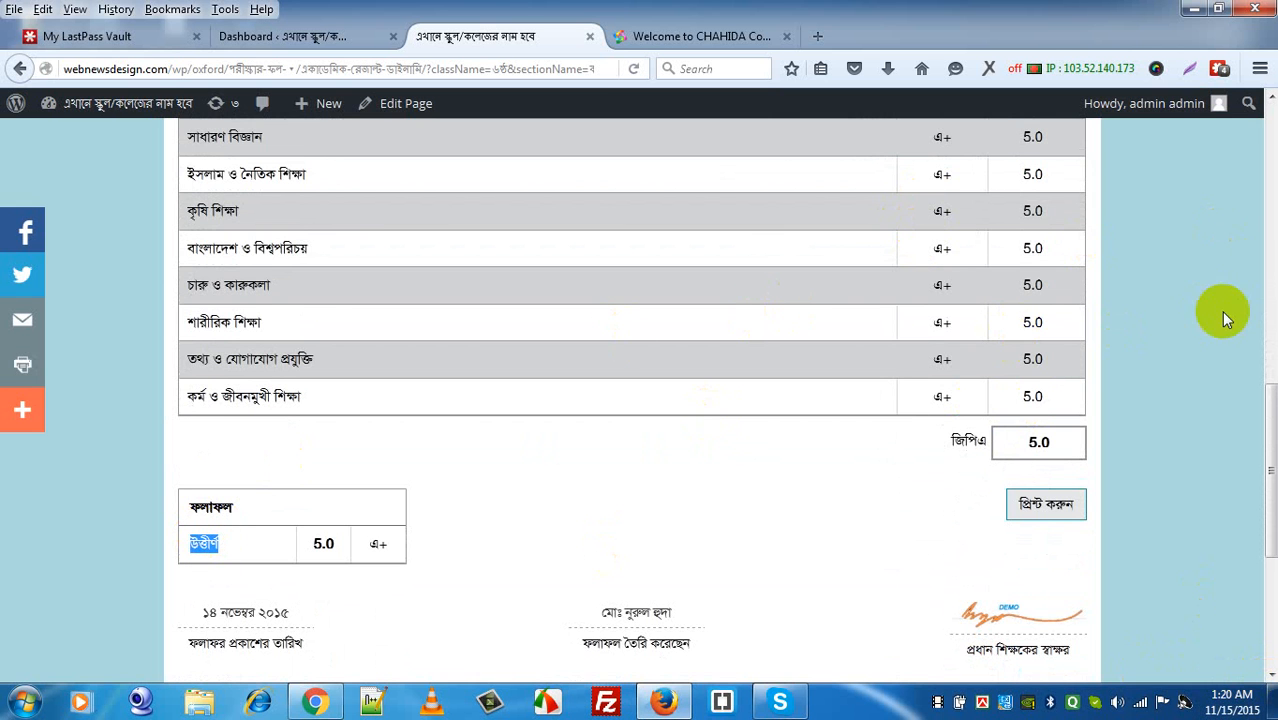
{"action": "left_click", "coordinate": [1272, 210]}
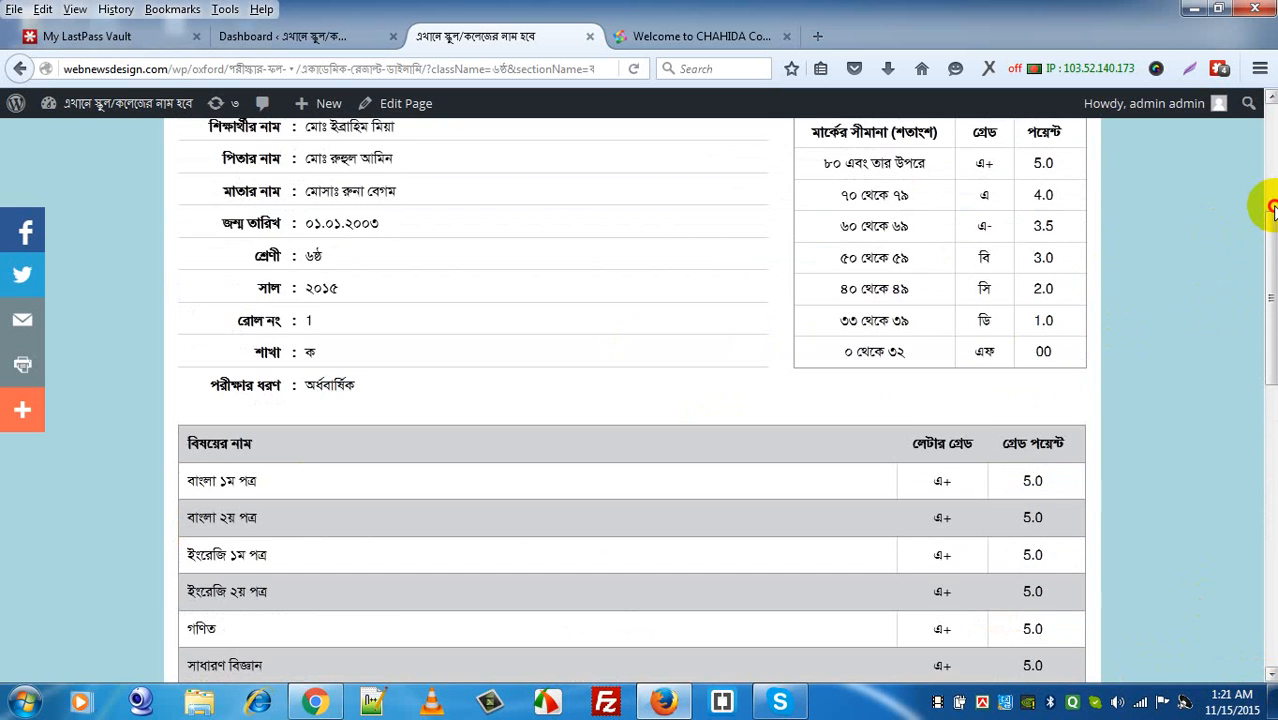
{"action": "left_click", "coordinate": [1272, 210]}
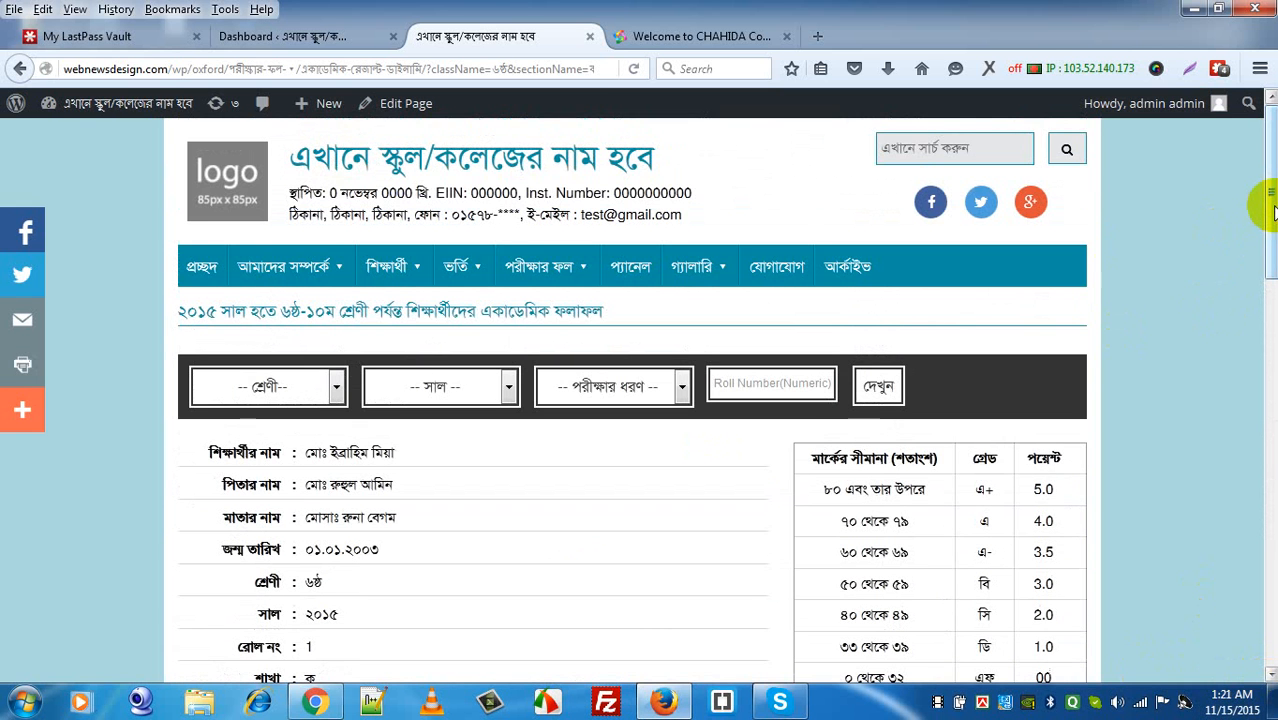
Step: From the dashboard, start a new post under পরীক্ষার ফল › ডাইনামিক রেজাল্ট
{"action": "left_click", "coordinate": [343, 38]}
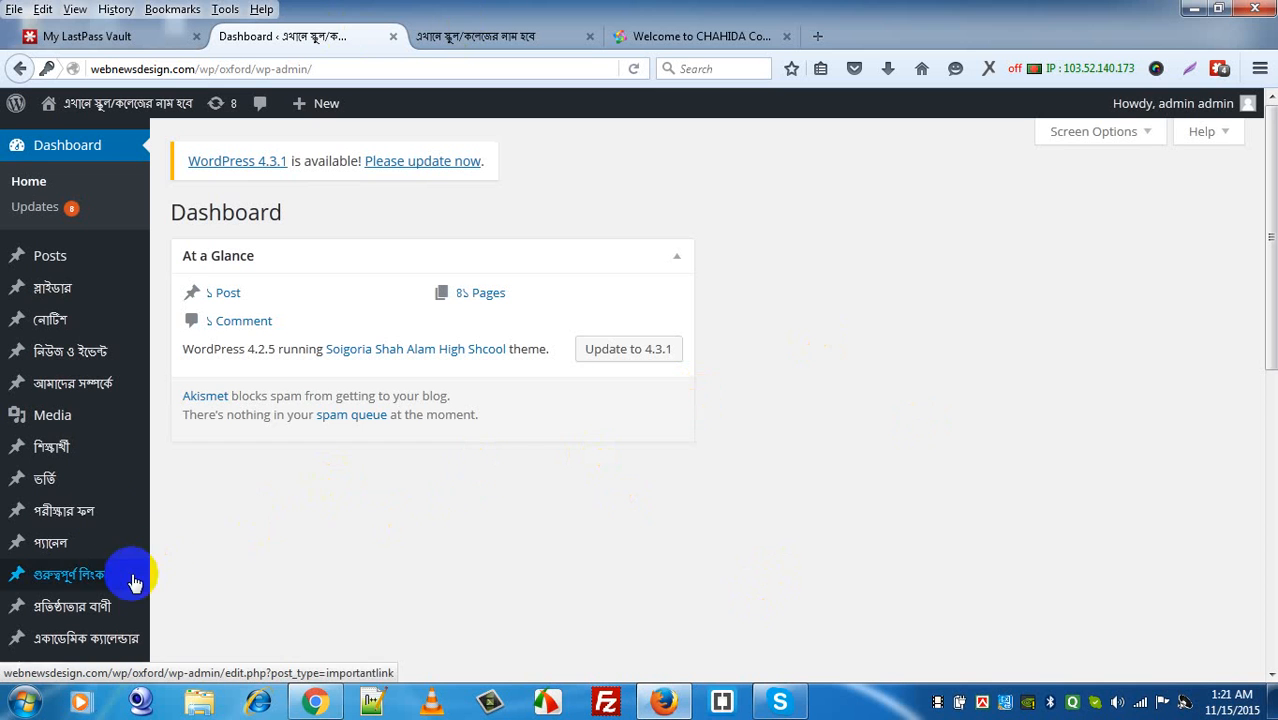
{"action": "mouse_move", "coordinate": [100, 510]}
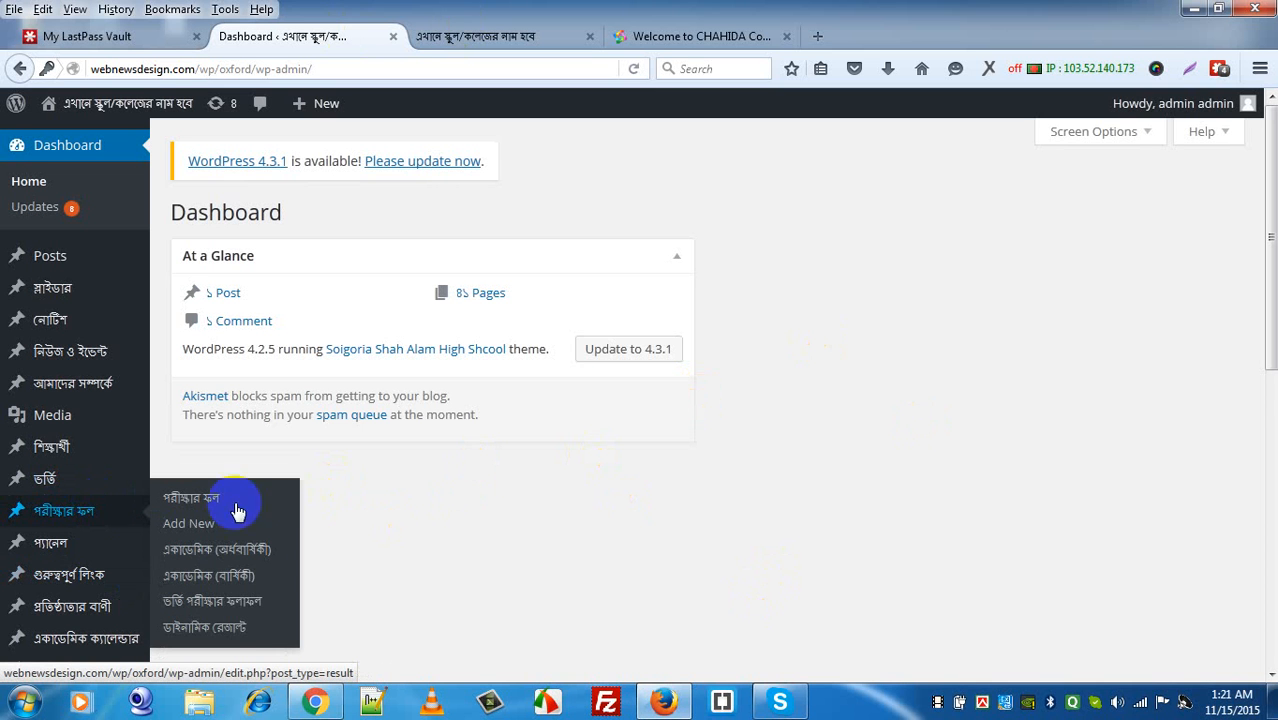
{"action": "left_click", "coordinate": [221, 630]}
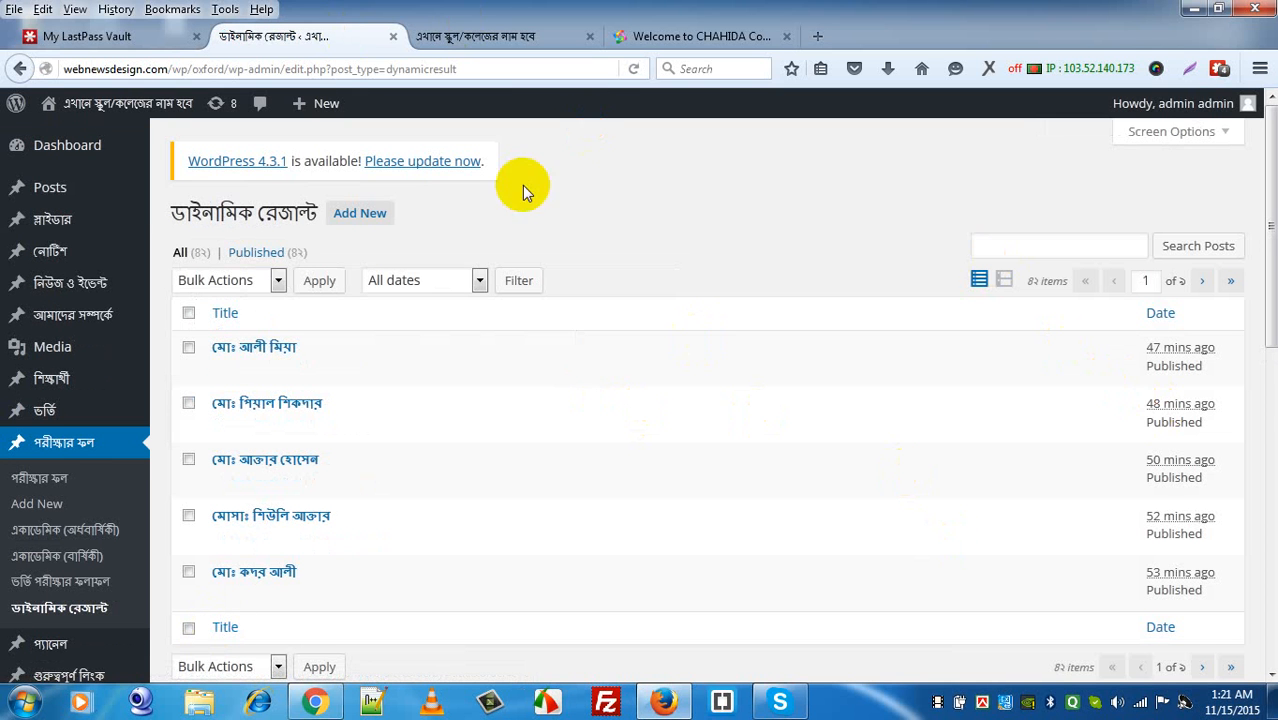
{"action": "left_click", "coordinate": [362, 222]}
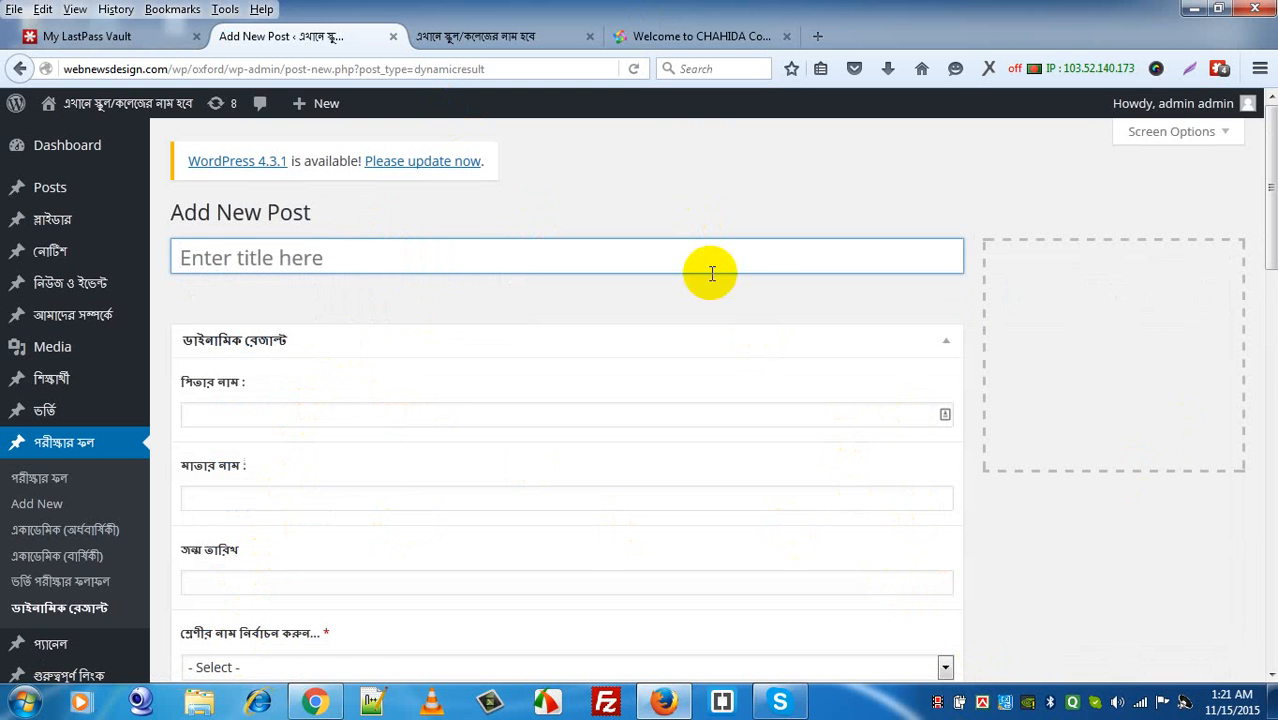
Step: Bring the converted Bangla student details into the post title, leaving only the student's name there
{"action": "left_click", "coordinate": [701, 36]}
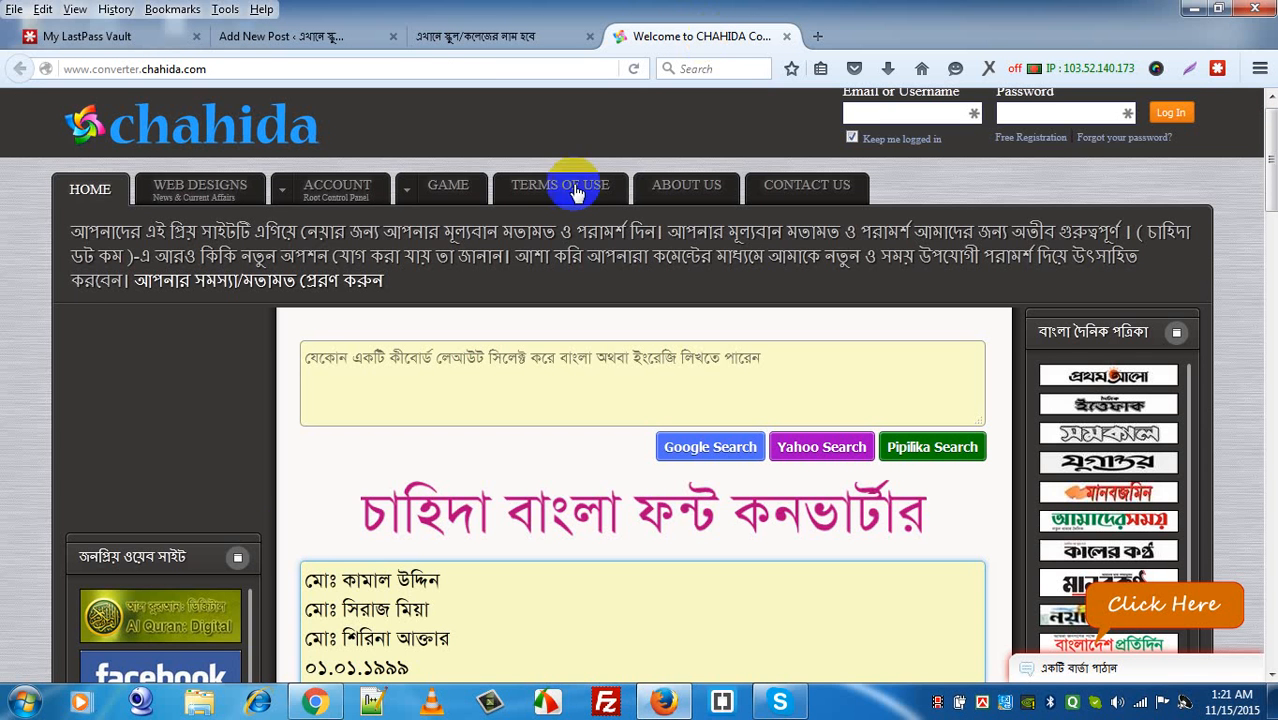
{"action": "key", "text": "ctrl+a"}
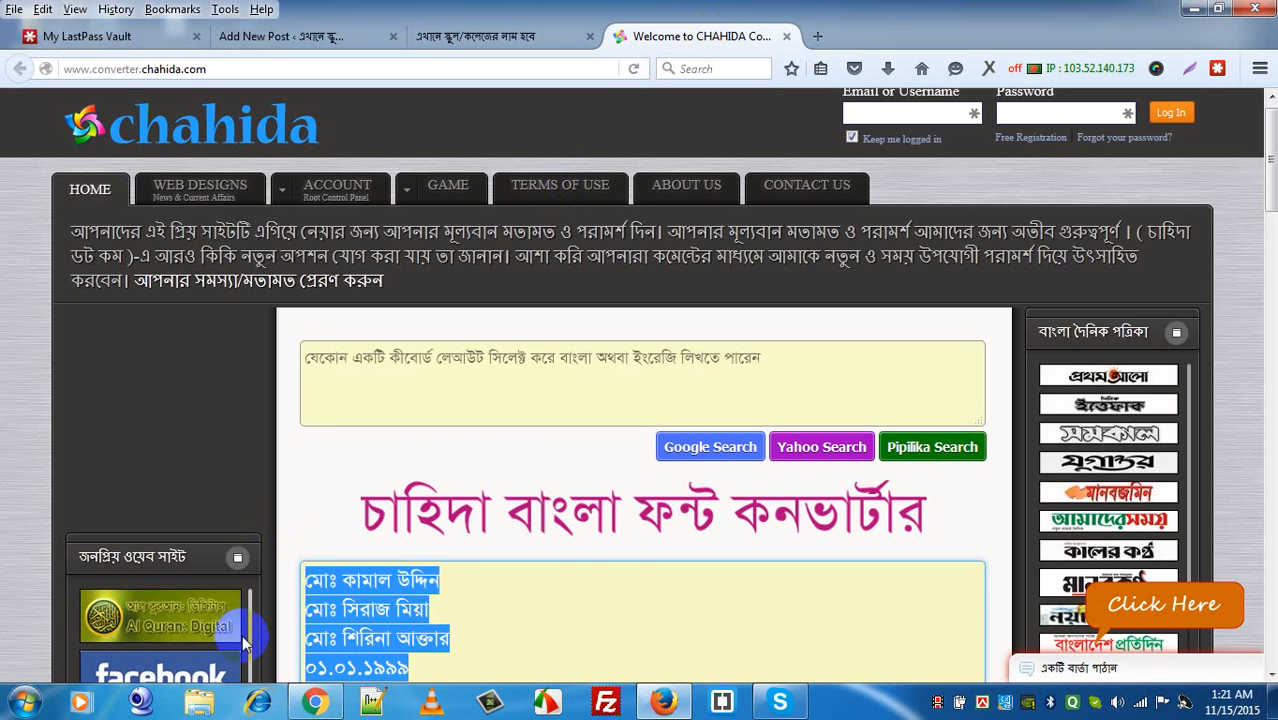
{"action": "key", "text": "ctrl+x"}
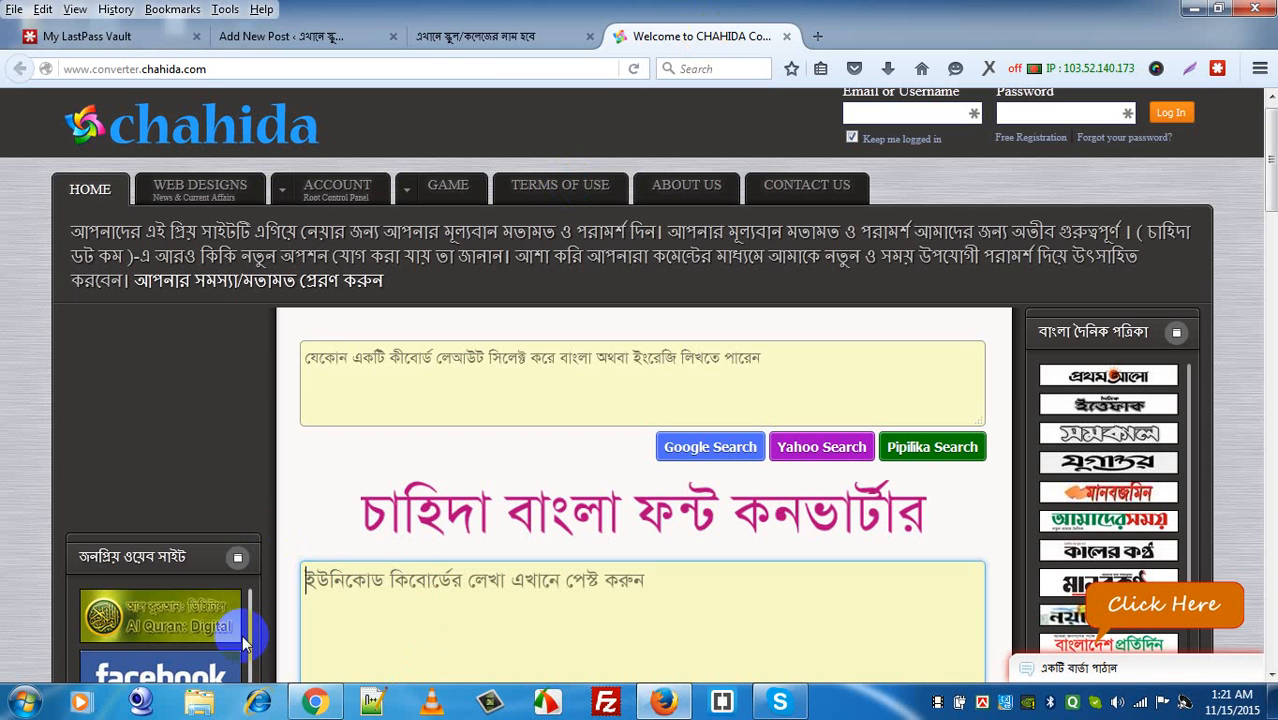
{"action": "left_click", "coordinate": [322, 37]}
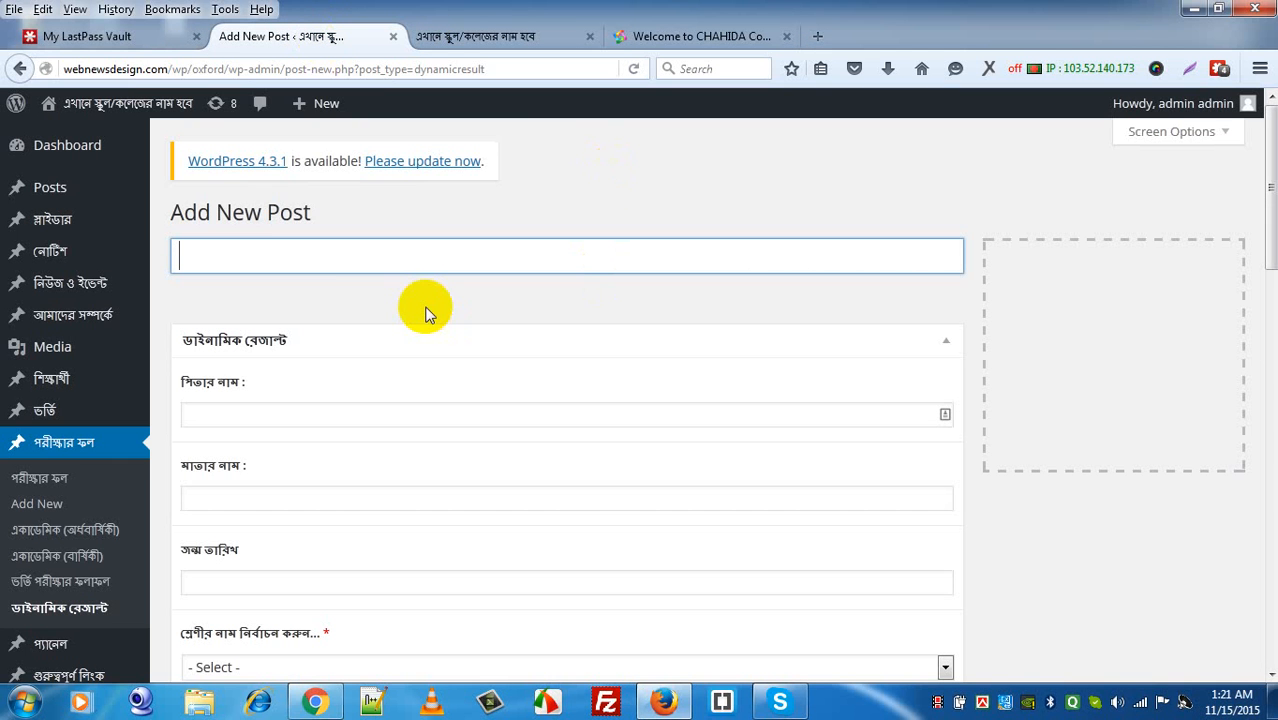
{"action": "key", "text": "ctrl+v"}
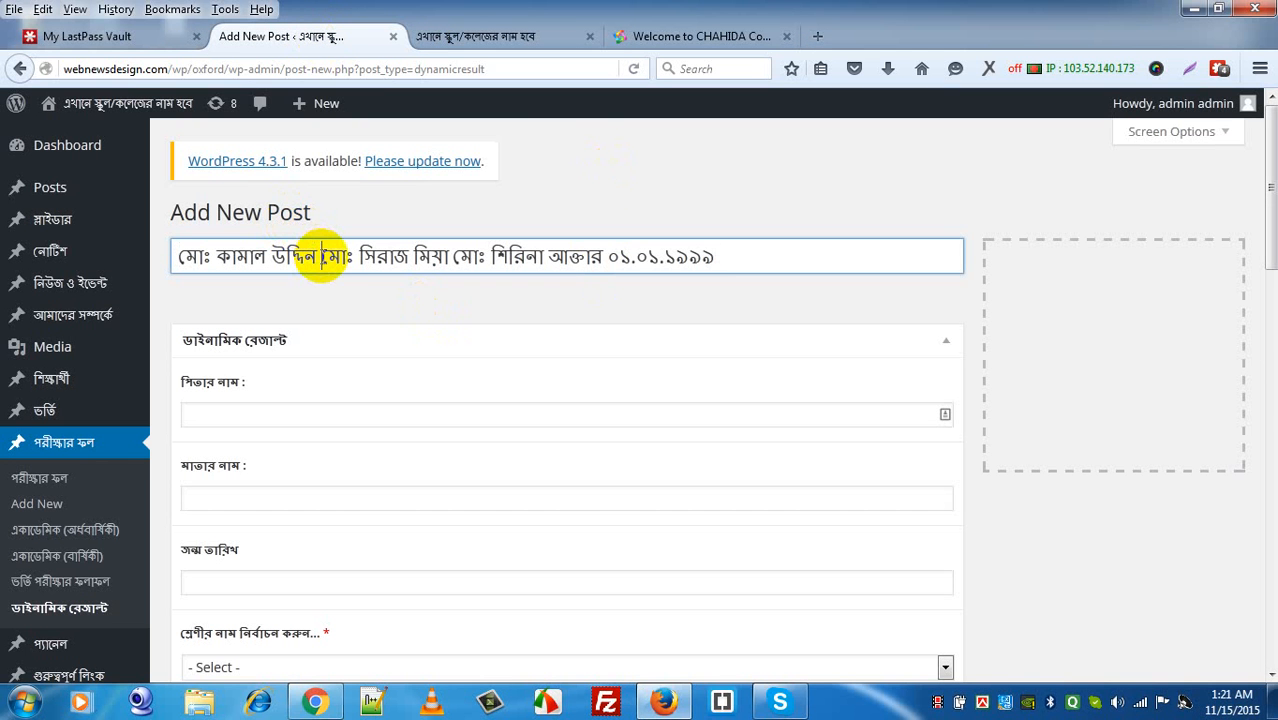
{"action": "key", "text": "ctrl+shift+Right"}
{"action": "key", "text": "ctrl+shift+Right"}
{"action": "key", "text": "ctrl+shift+Right"}
{"action": "key", "text": "ctrl+shift+Right"}
{"action": "key", "text": "ctrl+shift+Right"}
{"action": "key", "text": "ctrl+shift+Right"}
{"action": "key", "text": "ctrl+shift+Right"}
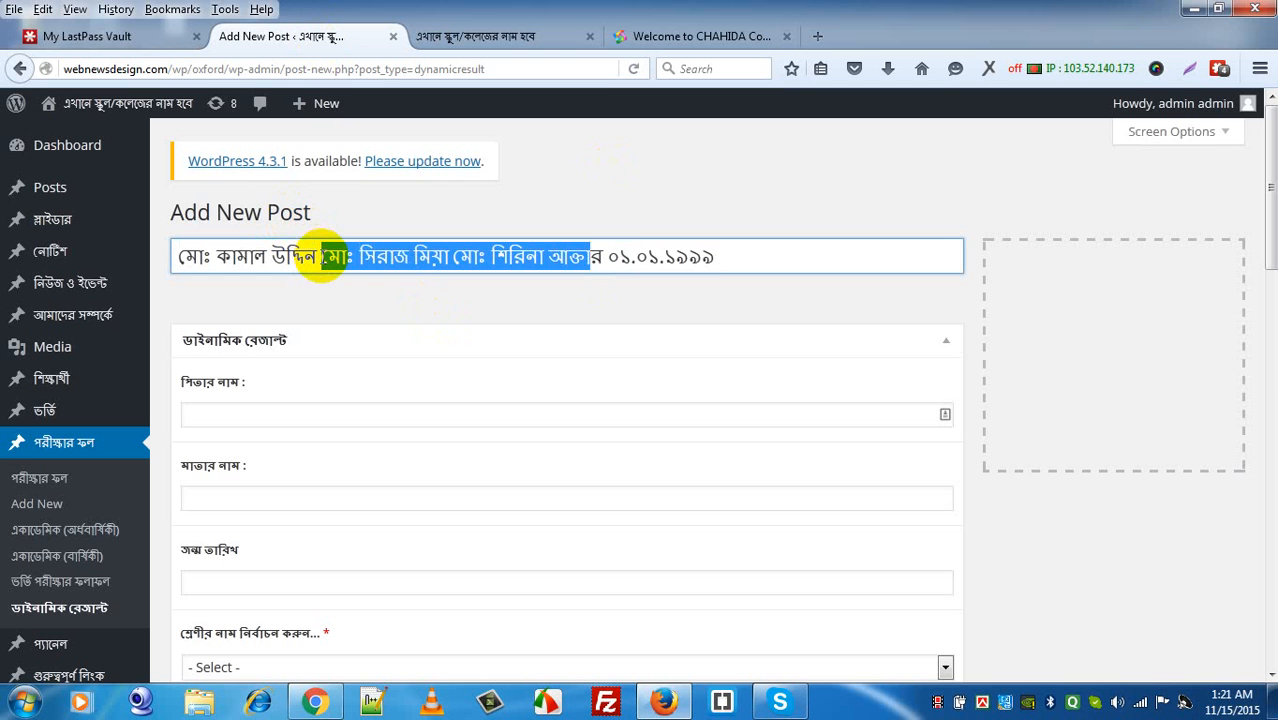
{"action": "key", "text": "ctrl+x"}
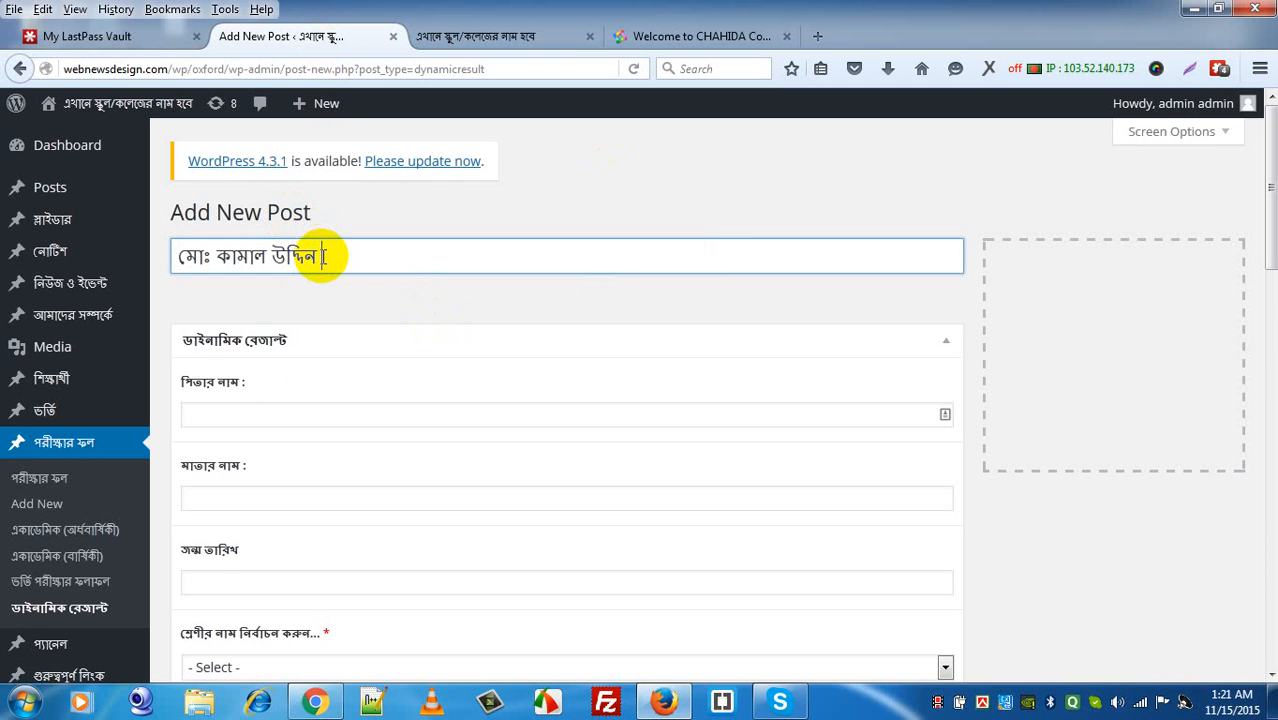
Step: Put the father's name in its own field and move the remaining text into mother's name
{"action": "left_click", "coordinate": [229, 414]}
{"action": "key", "text": "ctrl+v"}
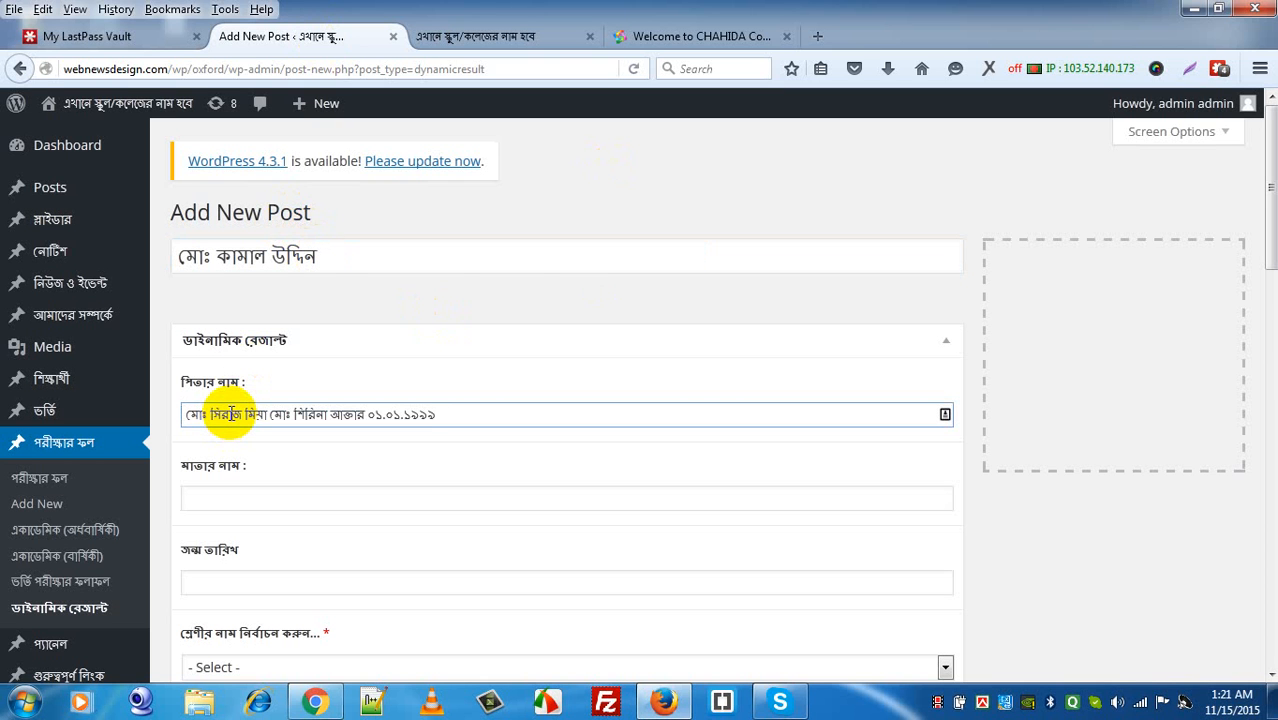
{"action": "key", "text": "ctrl+shift+Left"}
{"action": "key", "text": "ctrl+shift+Left"}
{"action": "key", "text": "ctrl+shift+Left"}
{"action": "key", "text": "ctrl+shift+Left"}
{"action": "key", "text": "ctrl+shift+Left"}
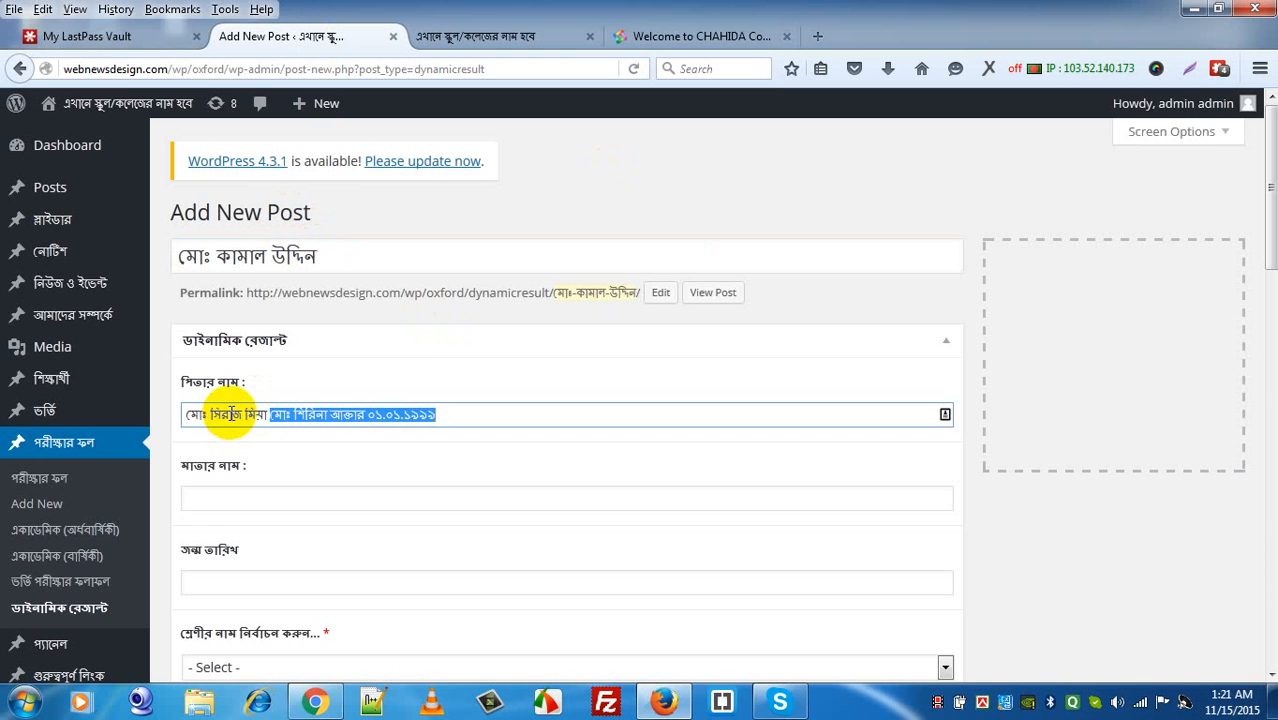
{"action": "key", "text": "ctrl+x"}
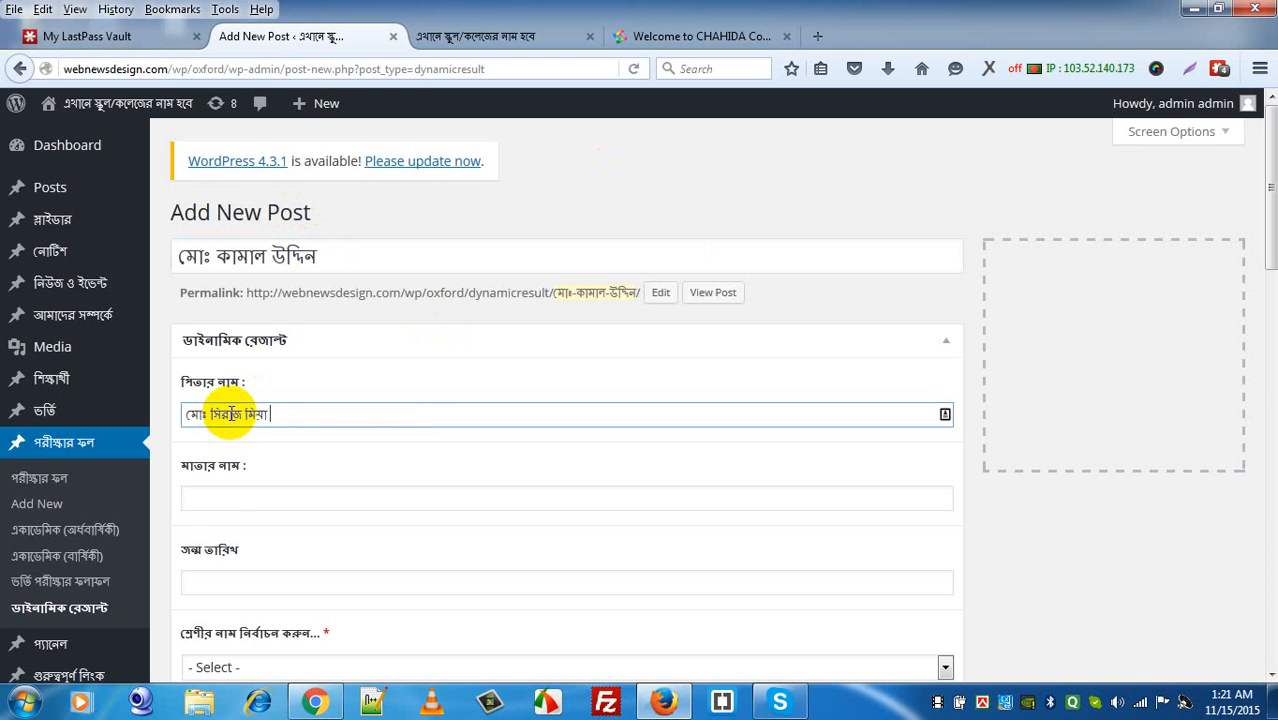
{"action": "left_click", "coordinate": [213, 496]}
{"action": "key", "text": "ctrl+v"}
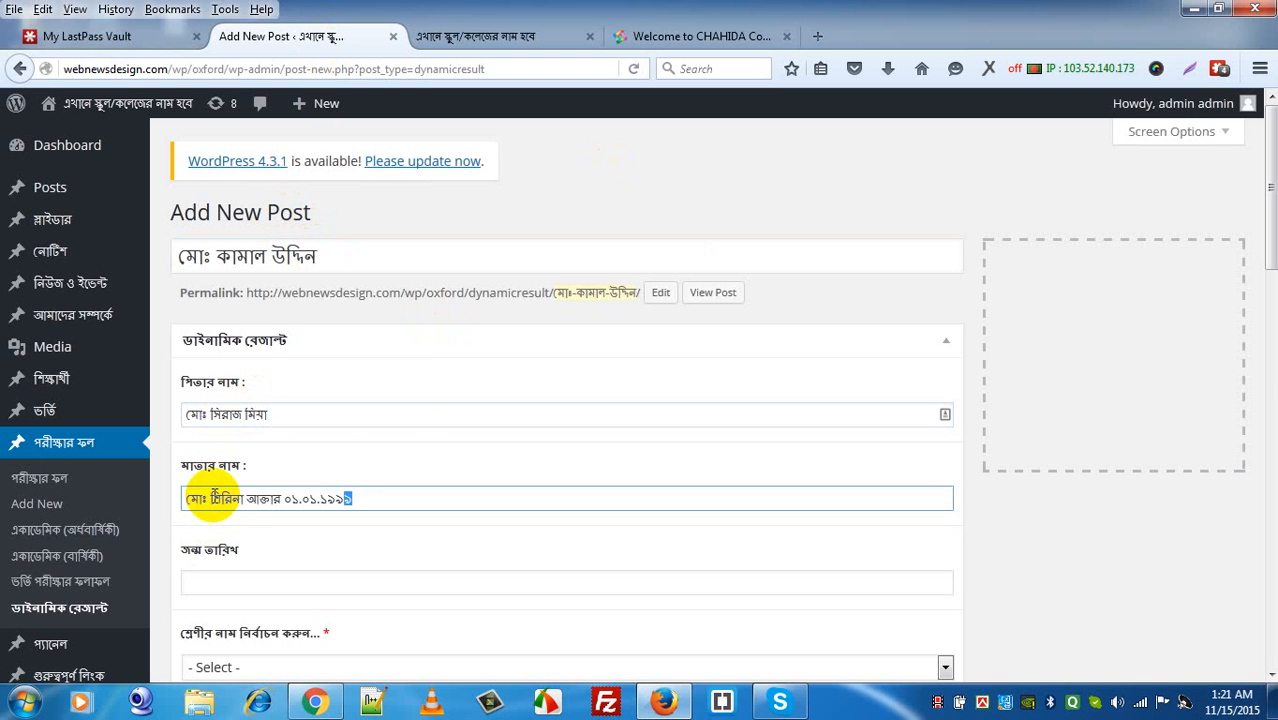
Step: Move the date from the mother's-name field into the birth date field
{"action": "key", "text": "ctrl+shift+Left"}
{"action": "key", "text": "shift+Right"}
{"action": "key", "text": "shift+Right"}
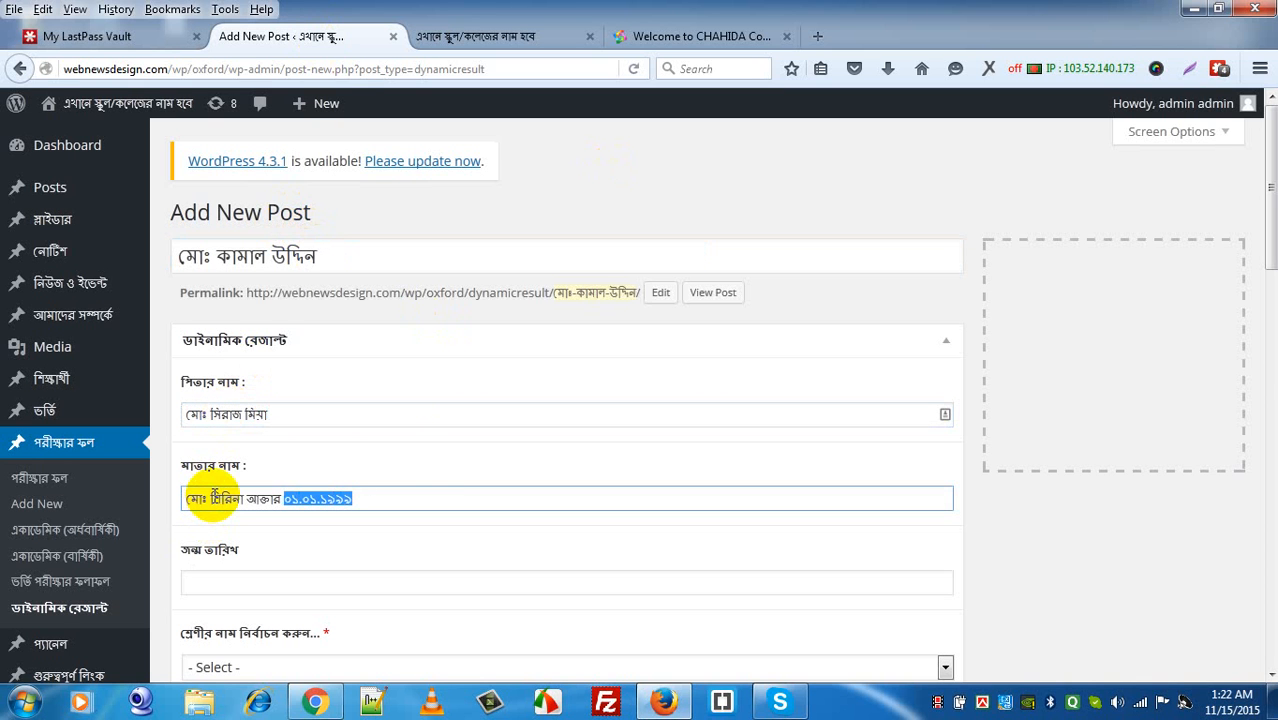
{"action": "key", "text": "ctrl+x"}
{"action": "left_click", "coordinate": [207, 578]}
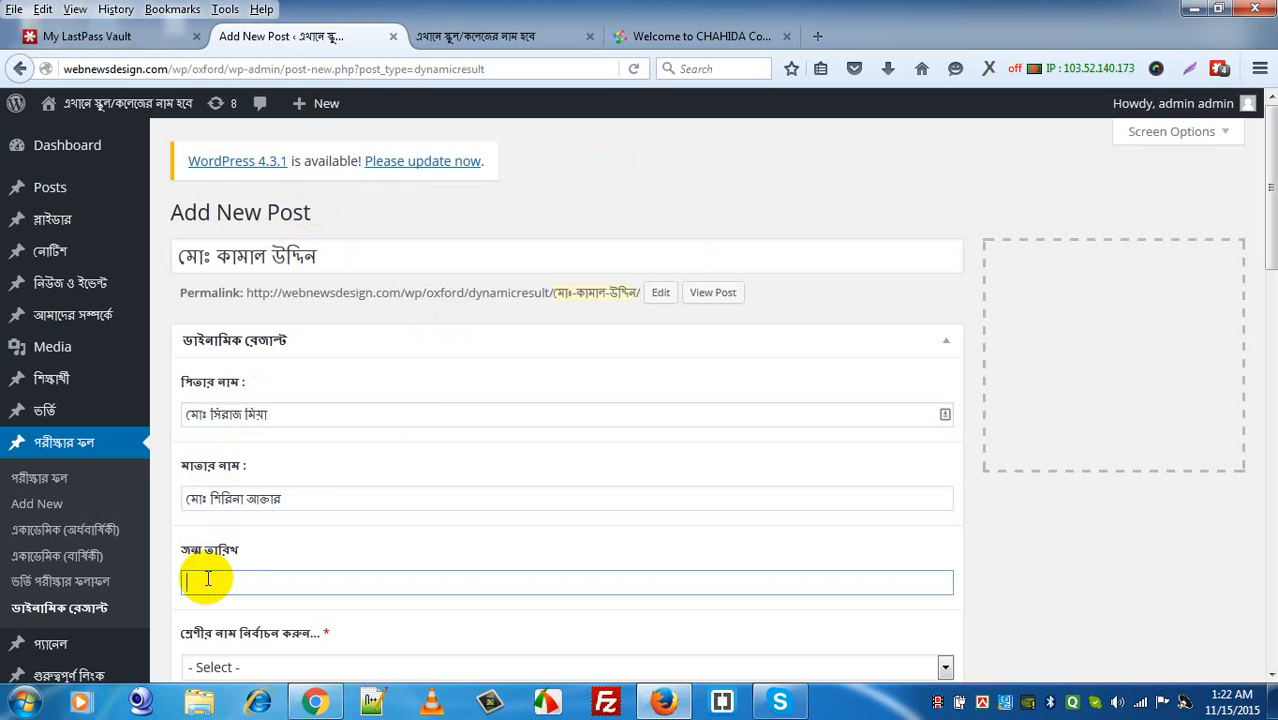
{"action": "key", "text": "ctrl+v"}
Step: Choose class ১০ম from the class list and enter roll number 2
{"action": "scroll", "coordinate": [1270, 672], "scroll_direction": "down", "scroll_amount": 5}
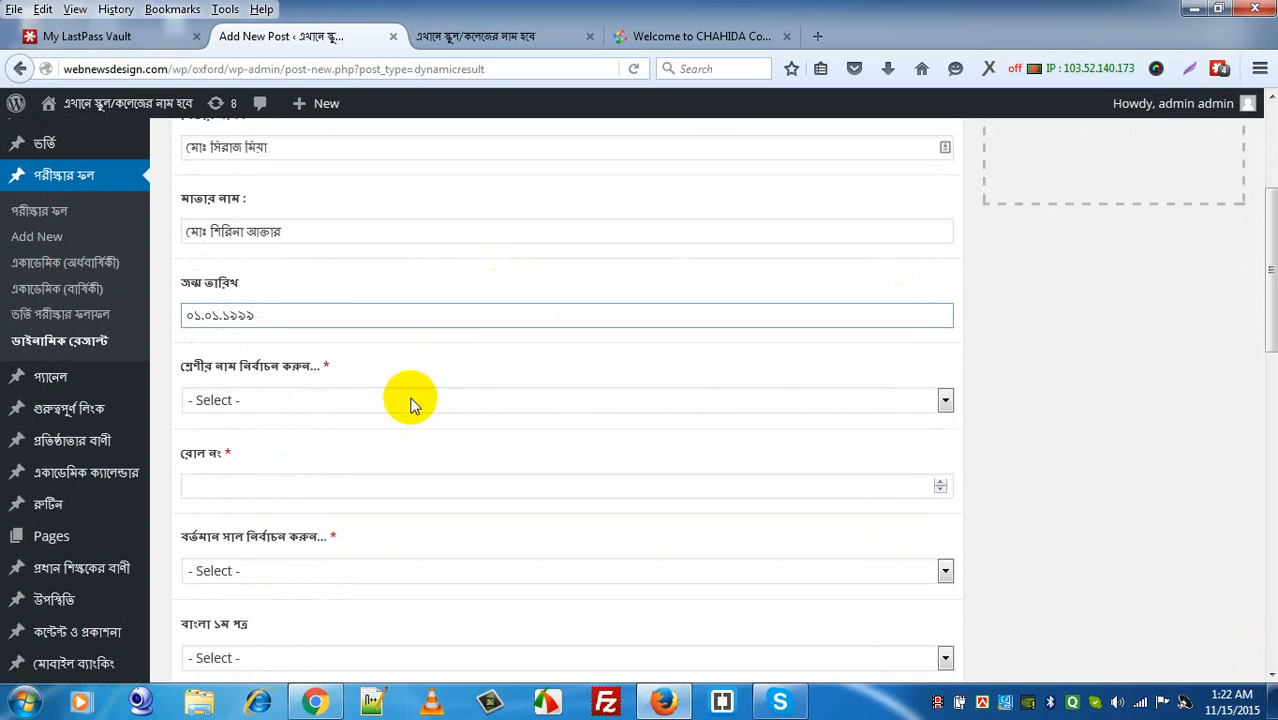
{"action": "left_click", "coordinate": [332, 400]}
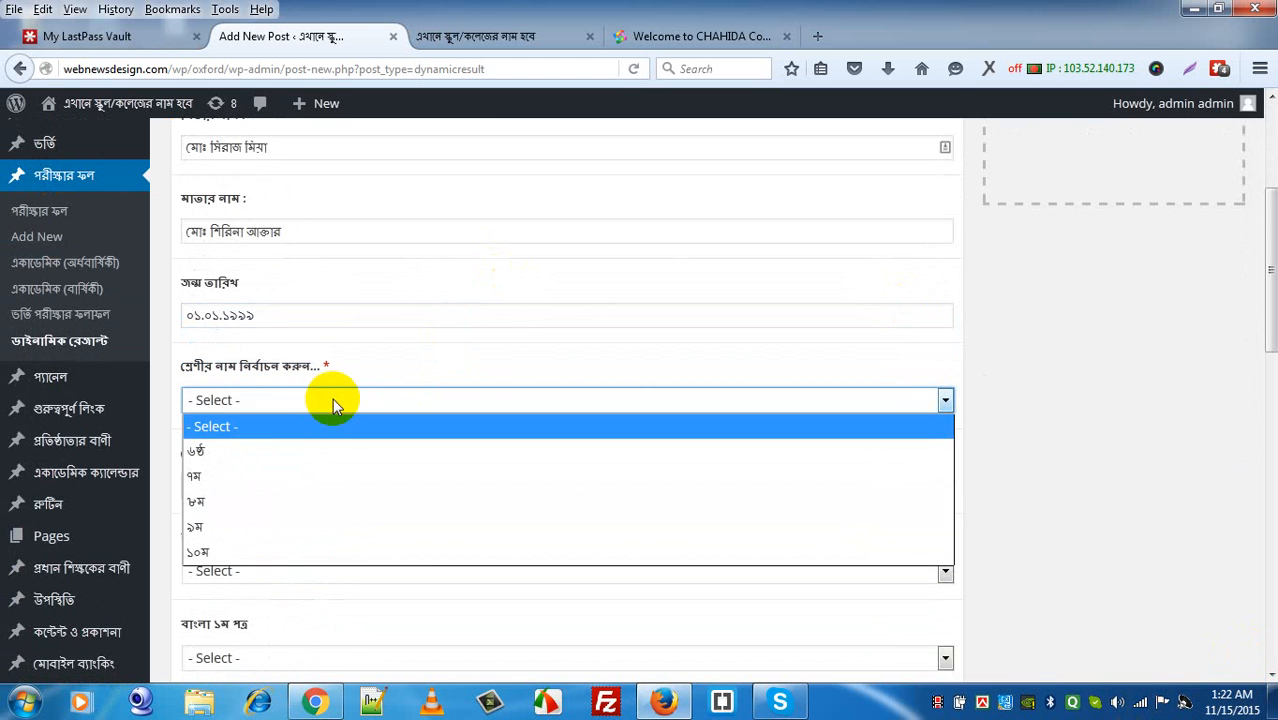
{"action": "left_click", "coordinate": [262, 554]}
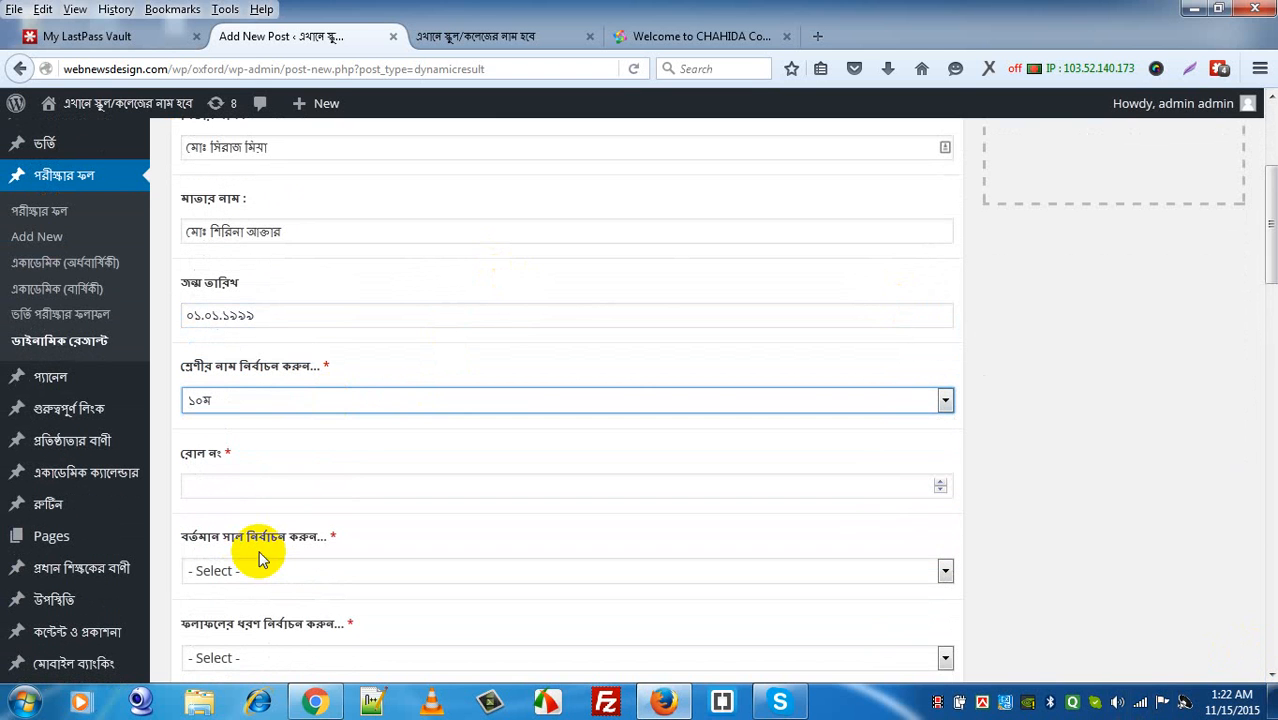
{"action": "left_click", "coordinate": [273, 484]}
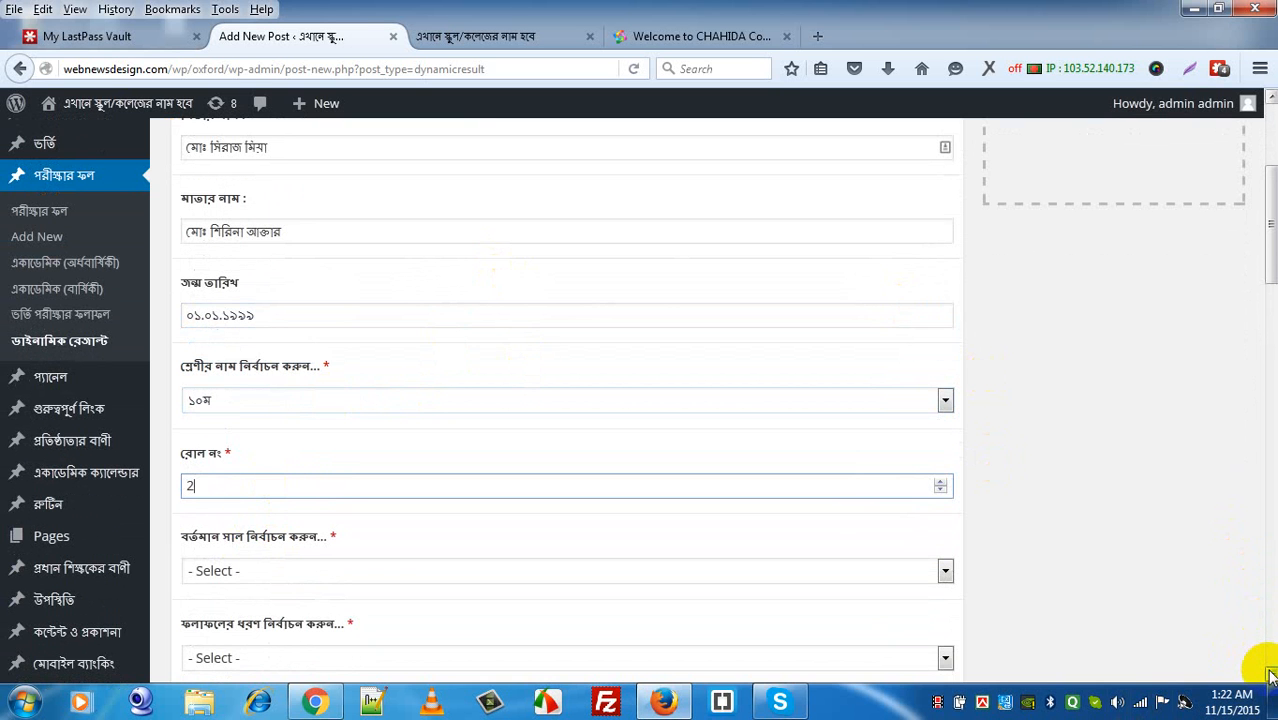
{"action": "scroll", "coordinate": [1268, 670], "scroll_direction": "down", "scroll_amount": 3}
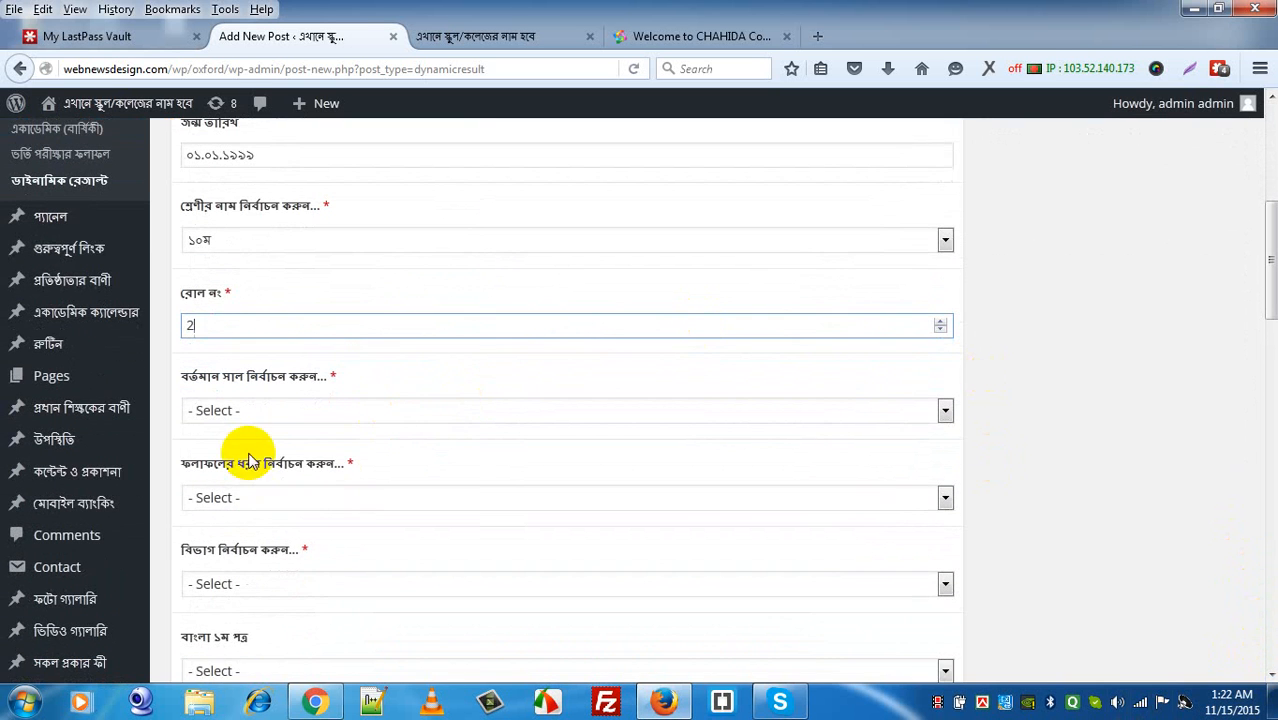
Step: Set year ২০১৫, result type অর্ধবার্ষিক and group বিজ্ঞান
{"action": "left_click", "coordinate": [271, 412]}
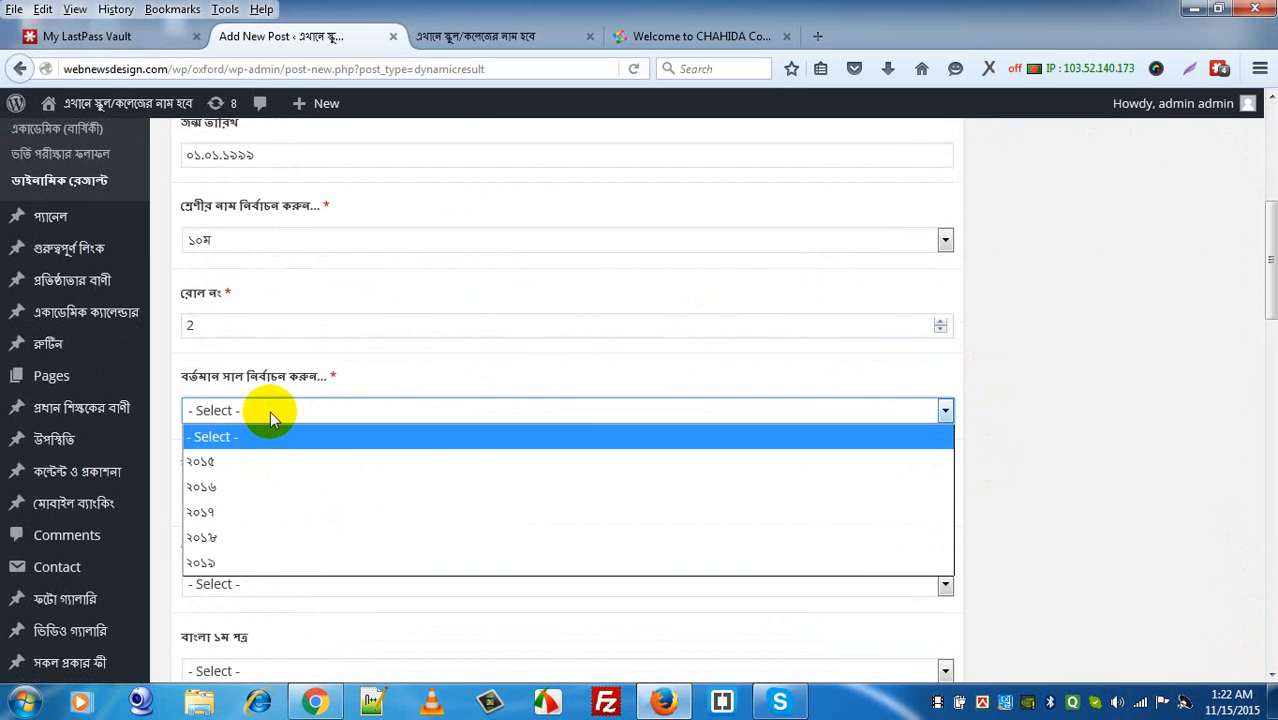
{"action": "left_click", "coordinate": [248, 462]}
{"action": "left_click", "coordinate": [234, 505]}
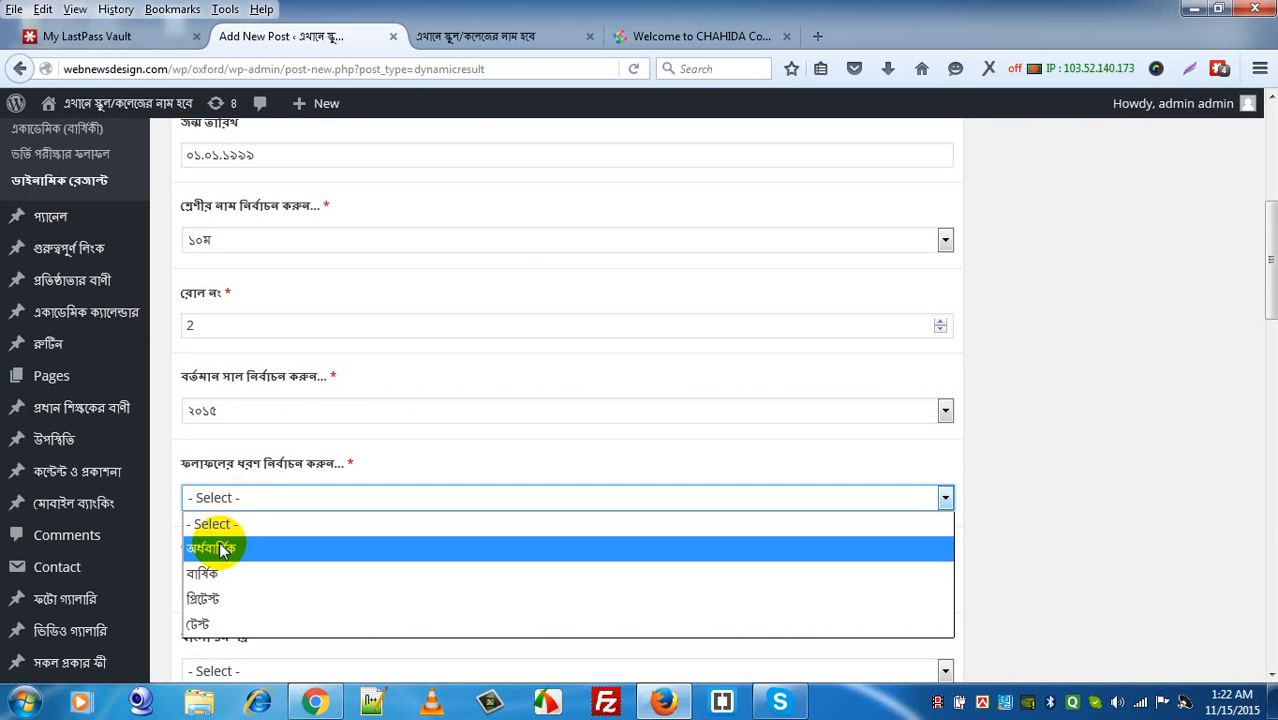
{"action": "left_click", "coordinate": [214, 547]}
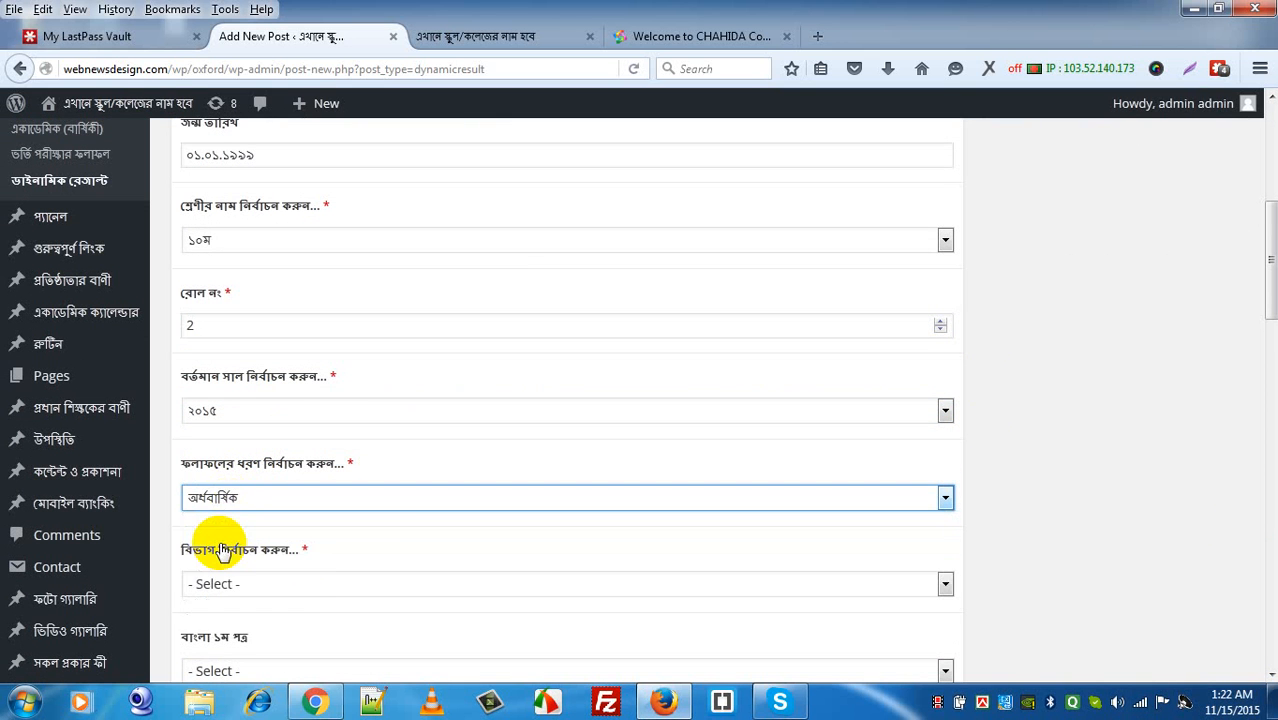
{"action": "left_click", "coordinate": [314, 592]}
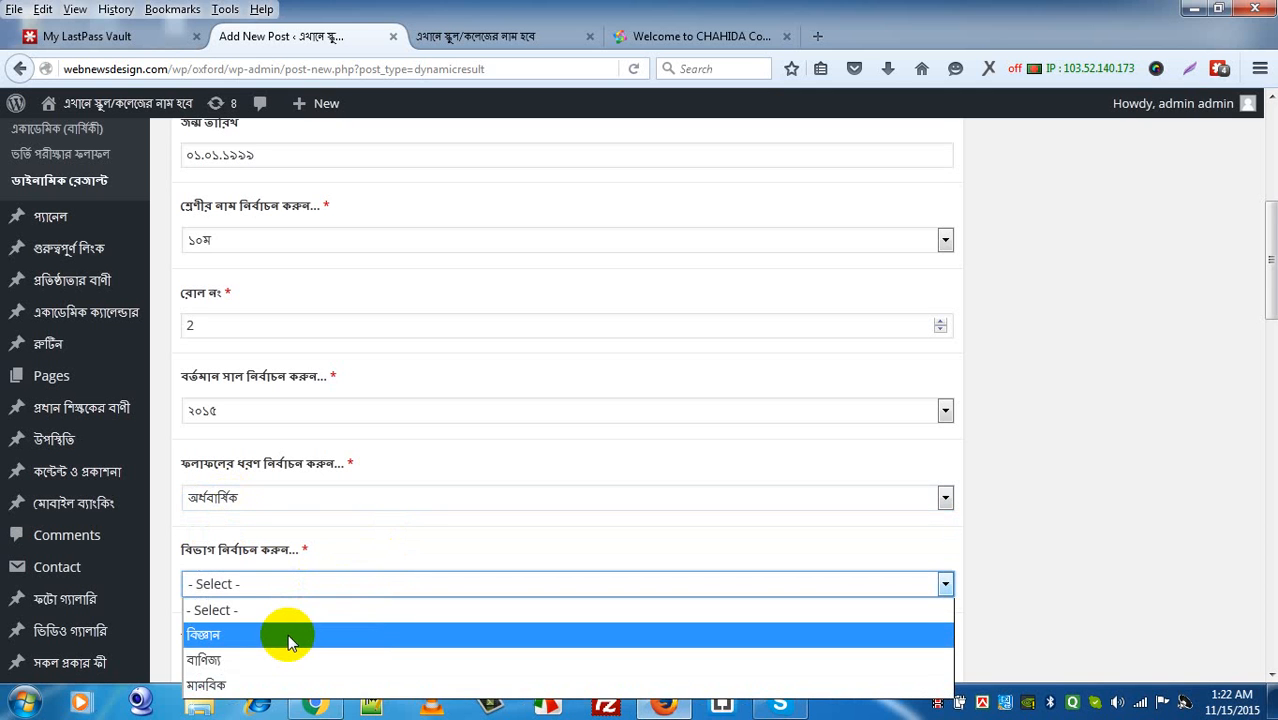
{"action": "left_click", "coordinate": [288, 634]}
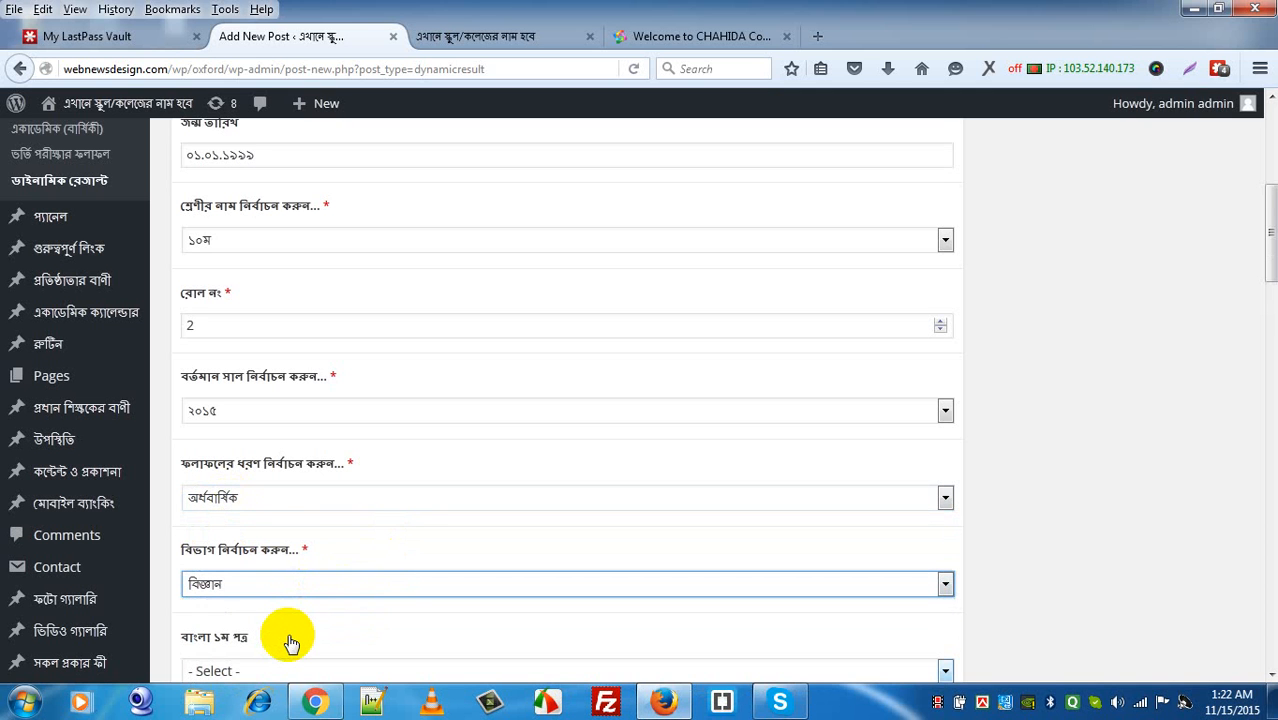
Step: Grade Bangla 1st/2nd, English 1st/2nd and Math এ+, choosing ইসলাম ও নৈতিক শিক্ষা as religion
{"action": "key", "text": "Tab"}
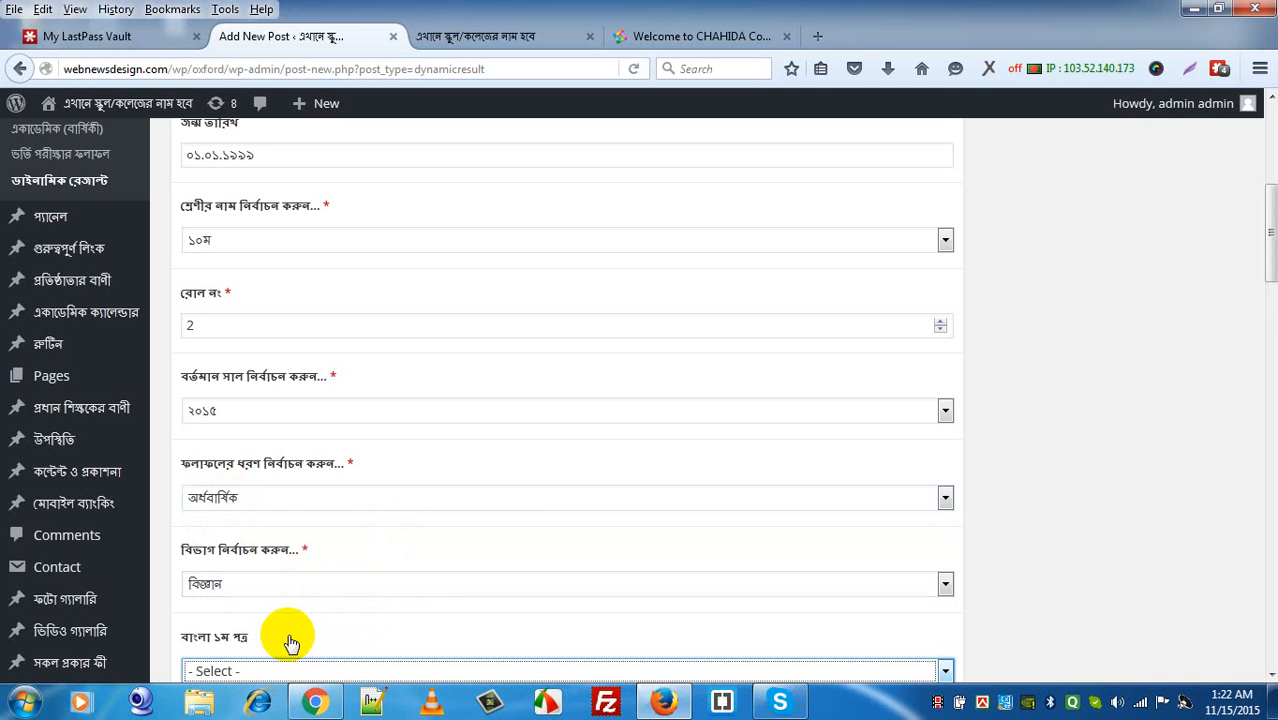
{"action": "key", "text": "Down"}
{"action": "key", "text": "Tab"}
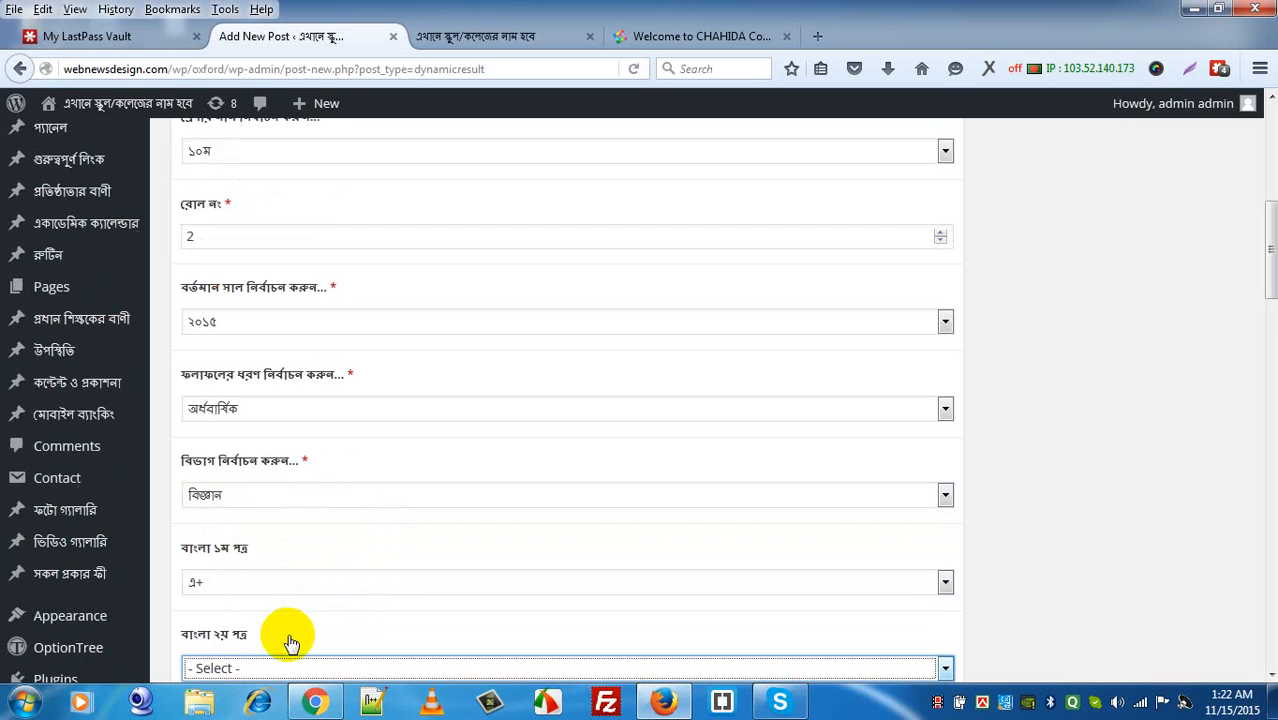
{"action": "key", "text": "Down"}
{"action": "key", "text": "Tab"}
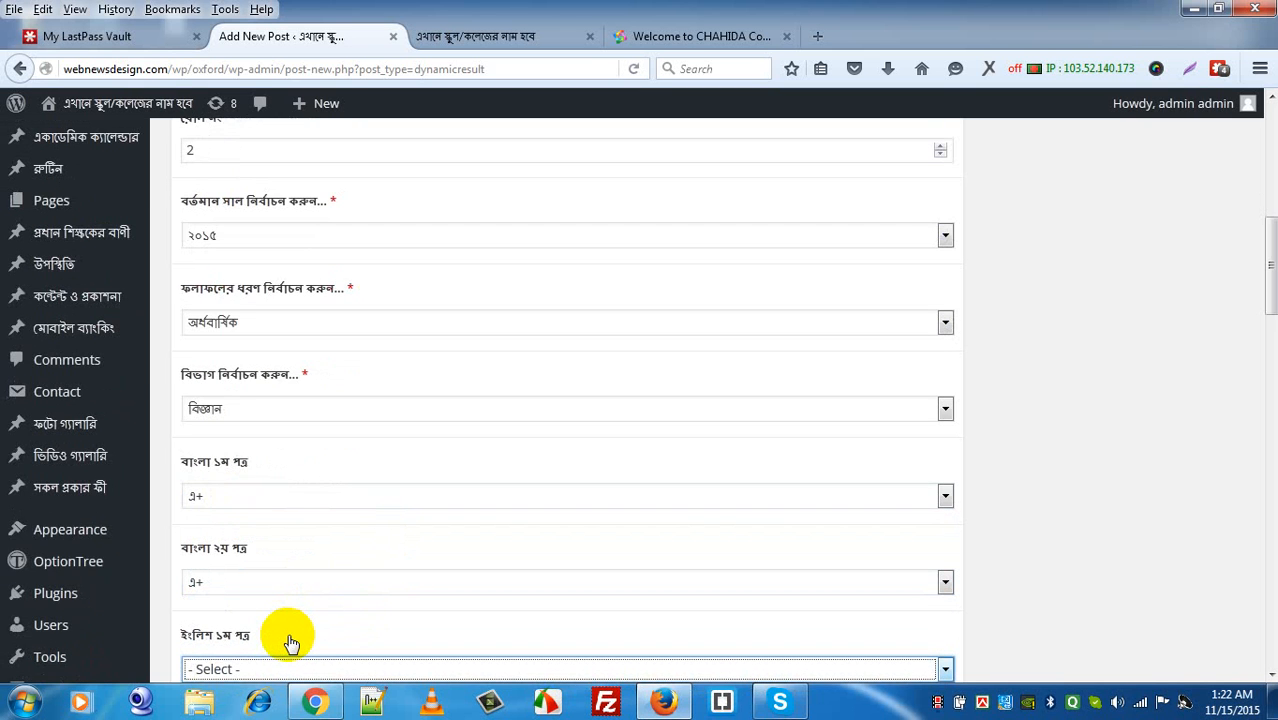
{"action": "key", "text": "Down"}
{"action": "key", "text": "Tab"}
{"action": "key", "text": "Down"}
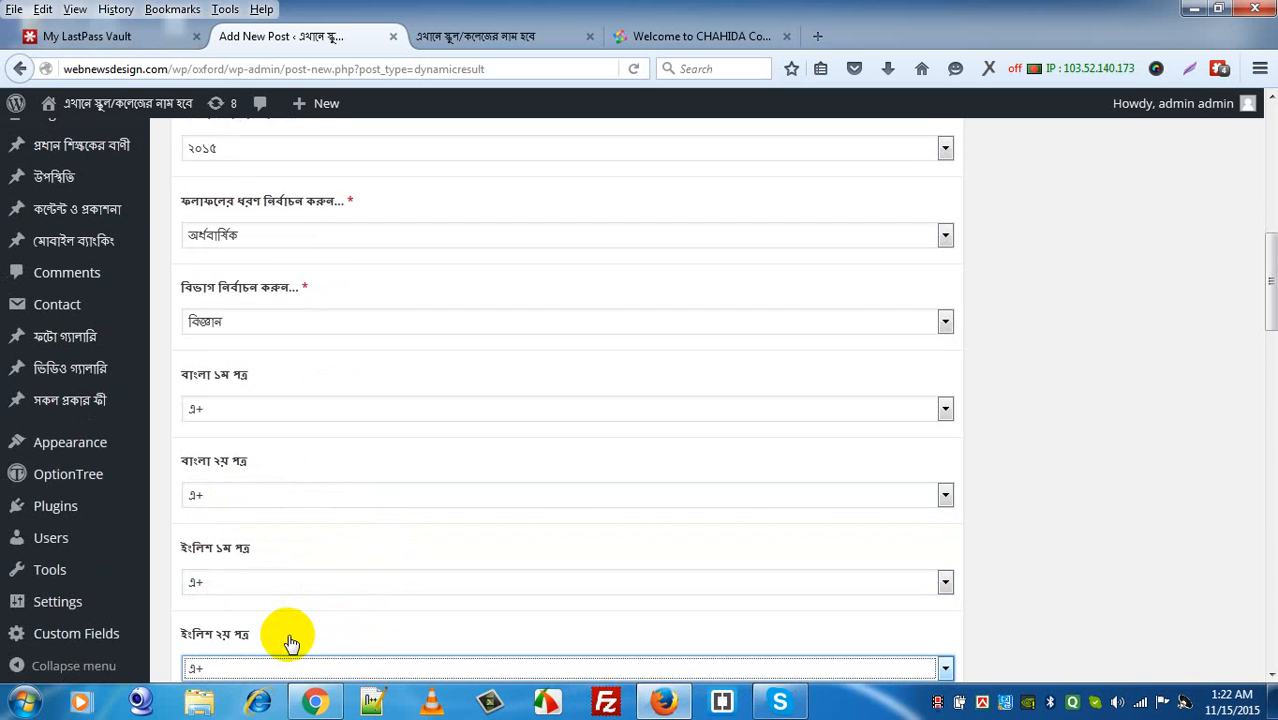
{"action": "key", "text": "Tab"}
{"action": "key", "text": "Down"}
{"action": "key", "text": "Tab"}
{"action": "key", "text": "Down"}
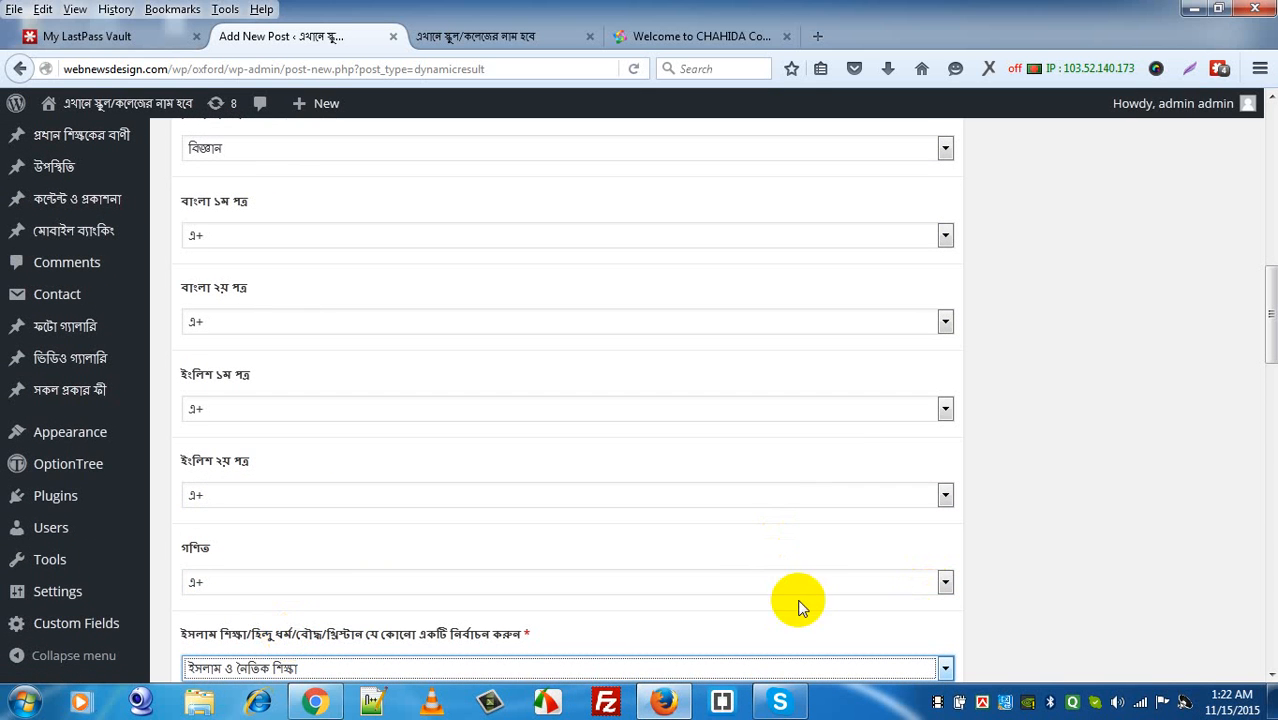
Step: Grade religion, পদার্থ and রসায়ন এ+, and choose জীব বিজ্ঞান with grade এ+
{"action": "left_click", "coordinate": [1270, 675]}
{"action": "left_click", "coordinate": [1270, 675]}
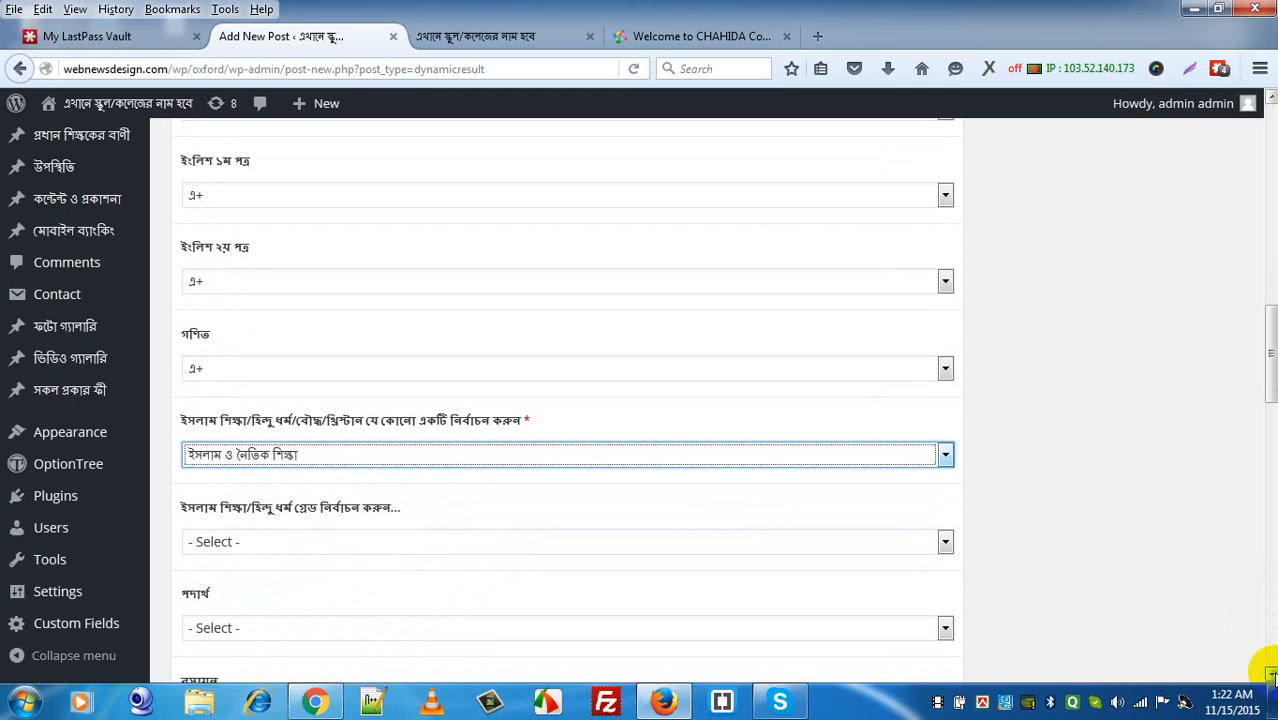
{"action": "key", "text": "Down"}
{"action": "key", "text": "Down"}
{"action": "key", "text": "Down"}
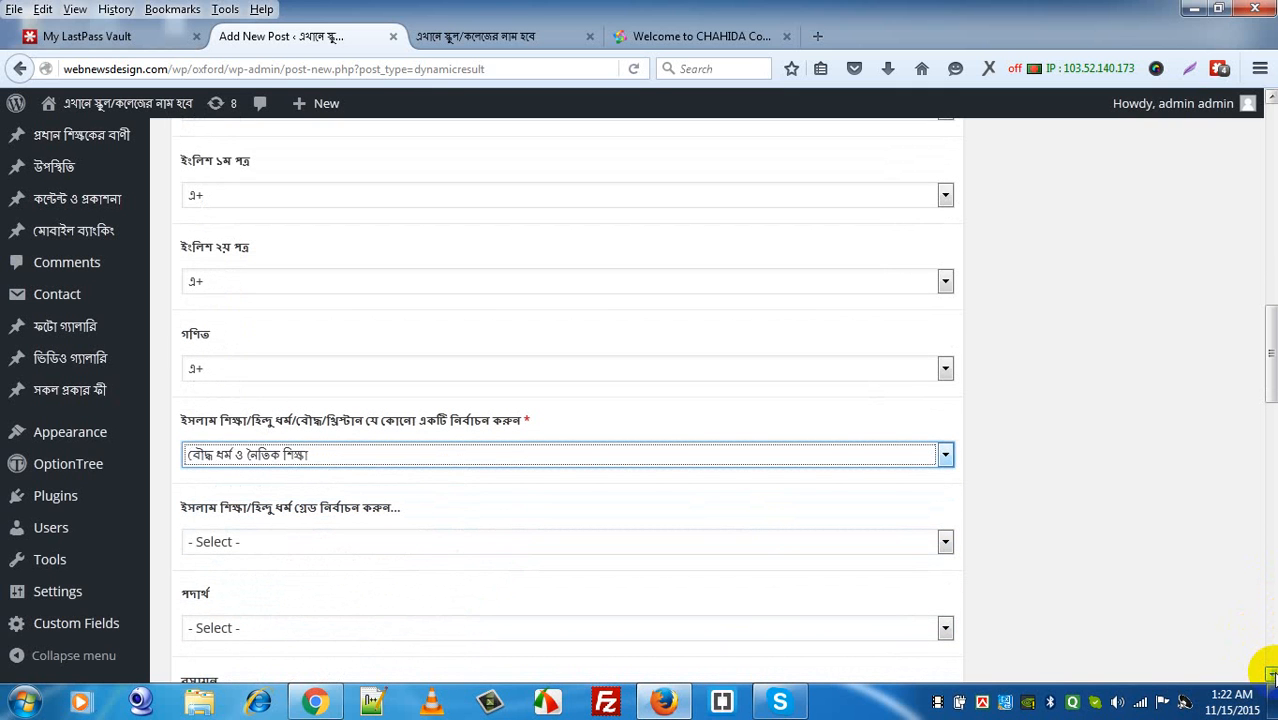
{"action": "key", "text": "Up"}
{"action": "key", "text": "Up"}
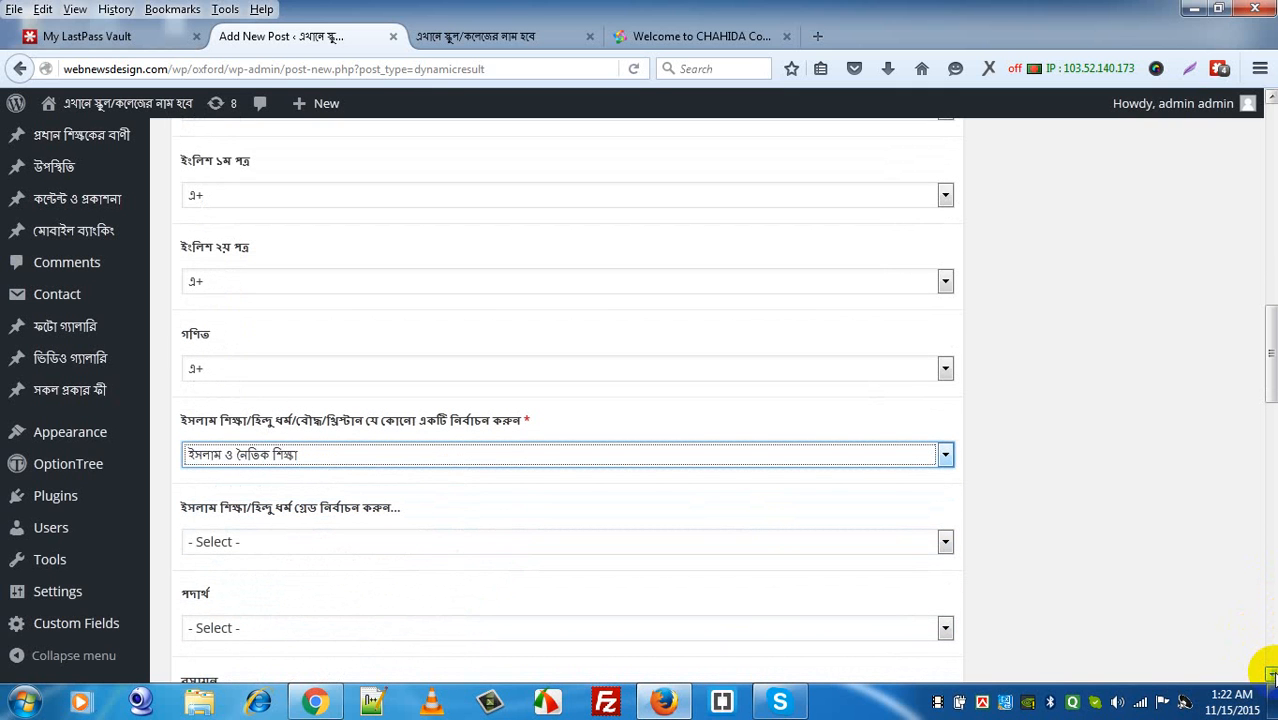
{"action": "key", "text": "Tab"}
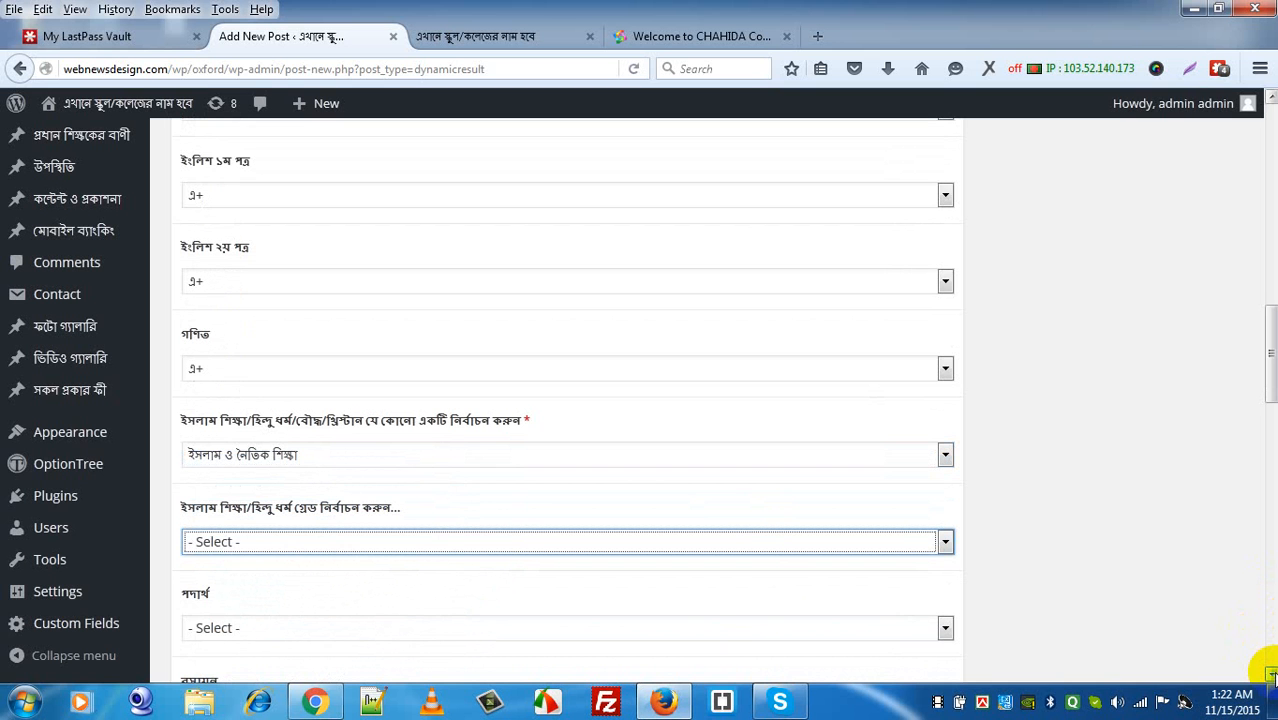
{"action": "key", "text": "Down"}
{"action": "key", "text": "Tab"}
{"action": "key", "text": "Down"}
{"action": "key", "text": "Tab"}
{"action": "key", "text": "Down"}
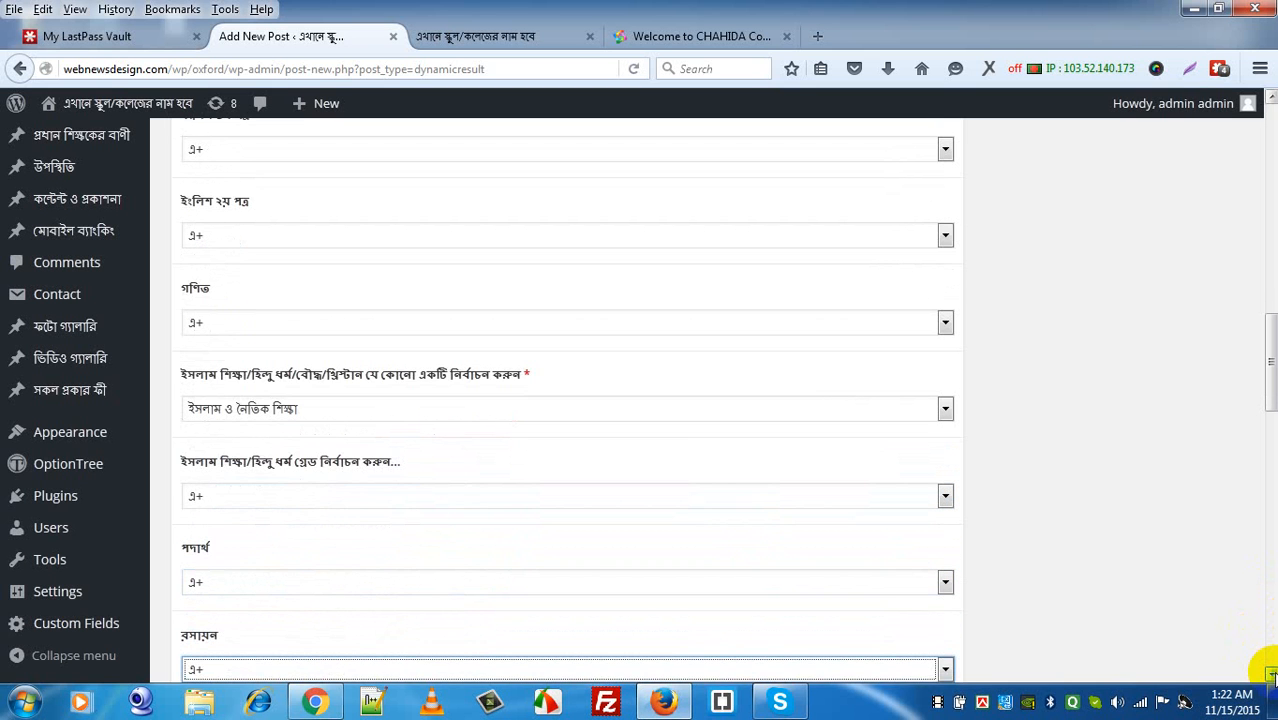
{"action": "key", "text": "Tab"}
{"action": "key", "text": "Down"}
{"action": "key", "text": "Tab"}
{"action": "key", "text": "Down"}
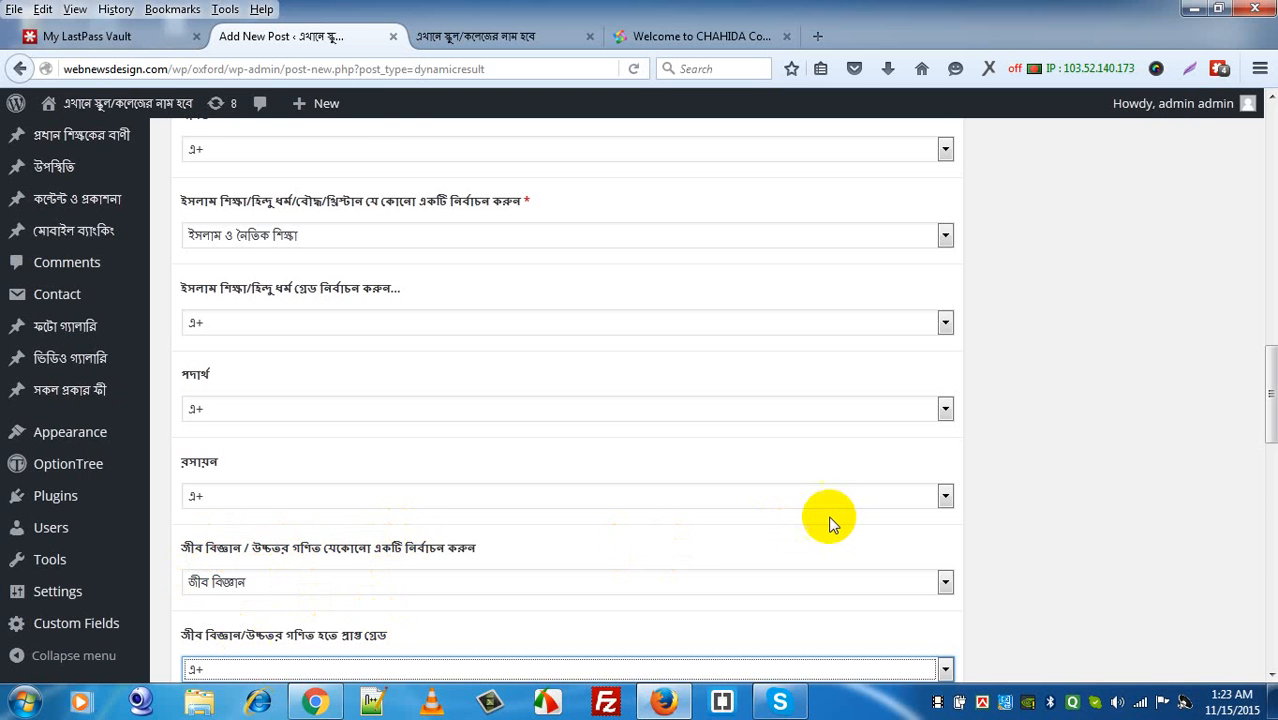
Step: Choose optional উচ্চতর গণিত and grade it and the remaining subjects through ক্যারিয়ার শিক্ষা এ+
{"action": "key", "text": "Tab"}
{"action": "key", "text": "Down"}
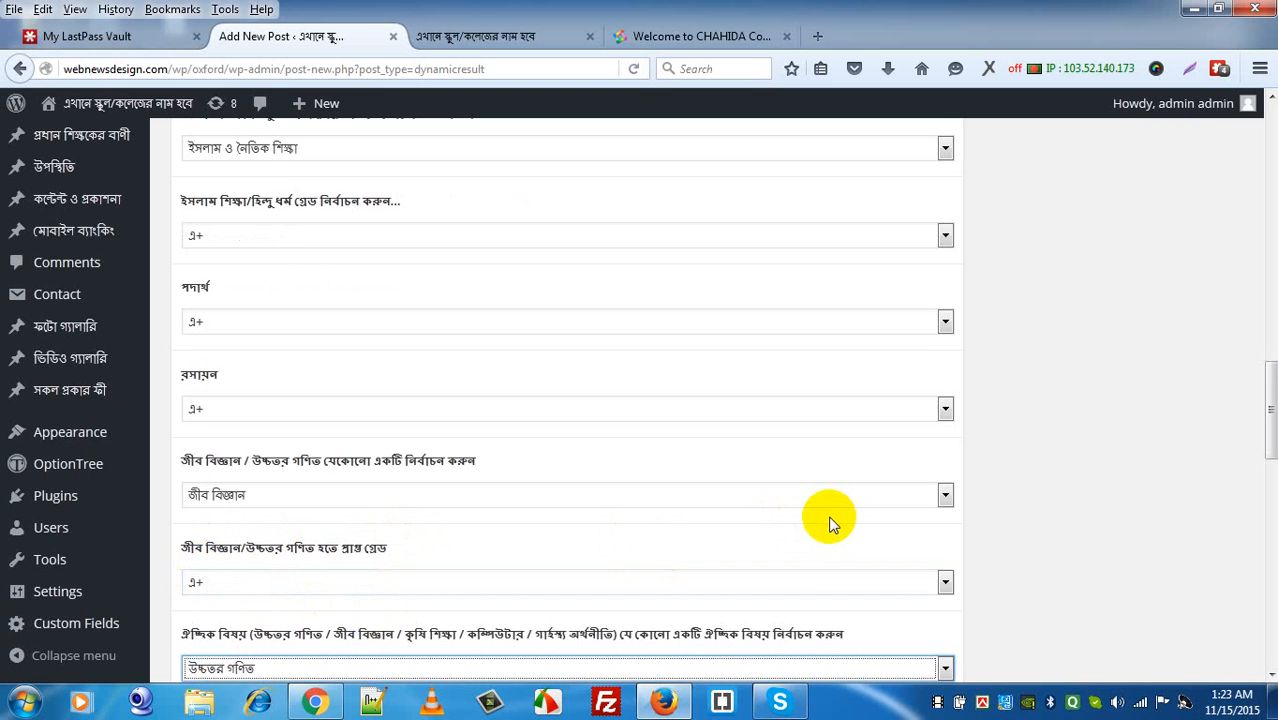
{"action": "key", "text": "Tab"}
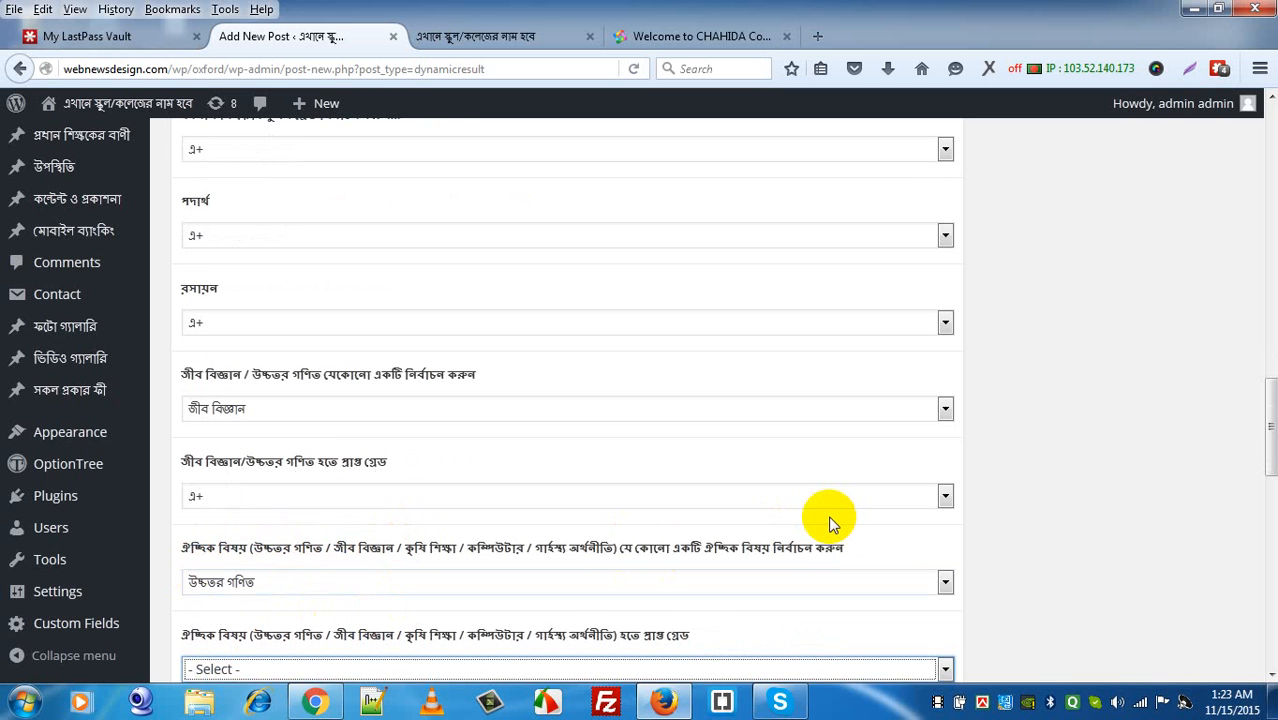
{"action": "key", "text": "Down"}
{"action": "key", "text": "Tab"}
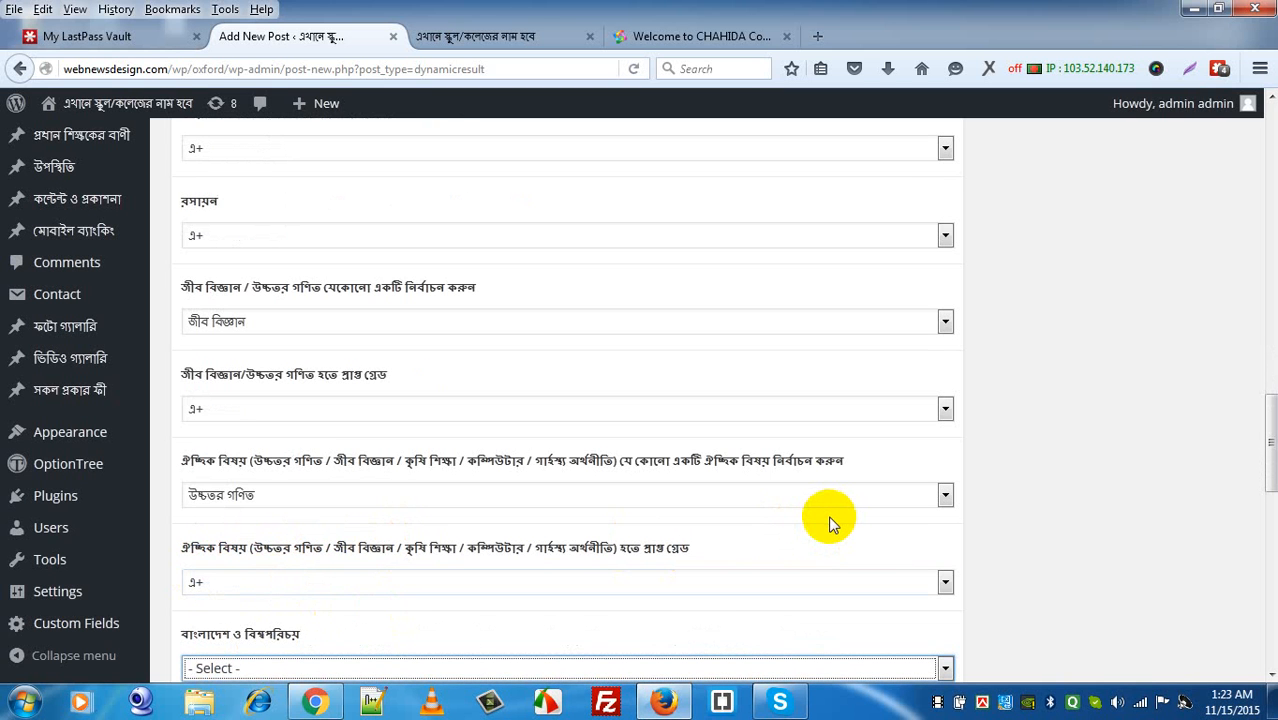
{"action": "key", "text": "Down"}
{"action": "key", "text": "Tab"}
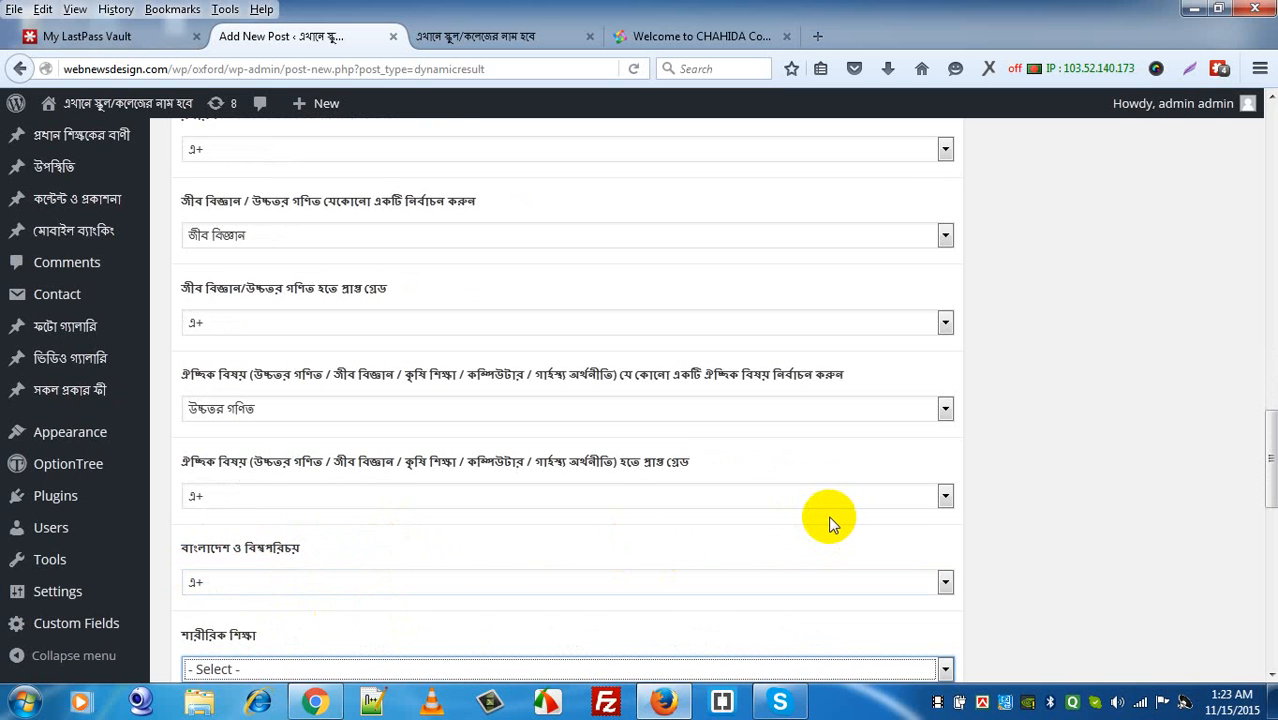
{"action": "key", "text": "Down"}
{"action": "key", "text": "Tab"}
{"action": "key", "text": "Down"}
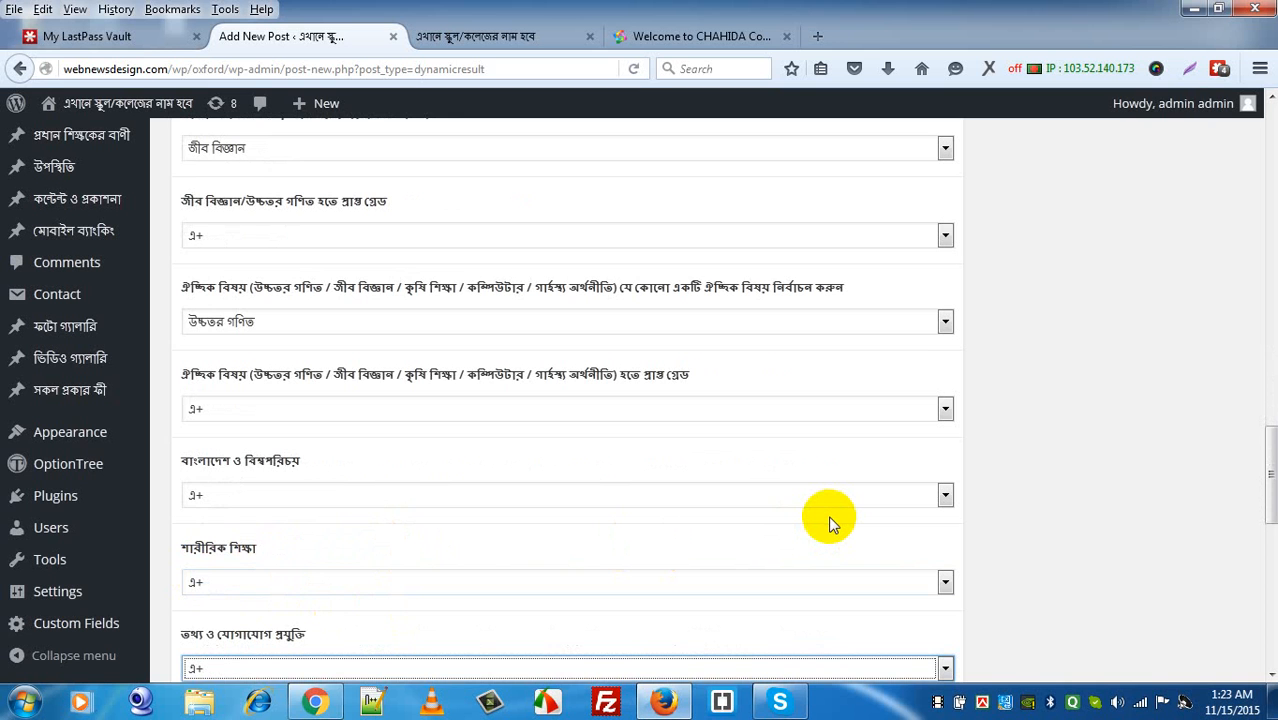
{"action": "key", "text": "Tab"}
{"action": "key", "text": "Down"}
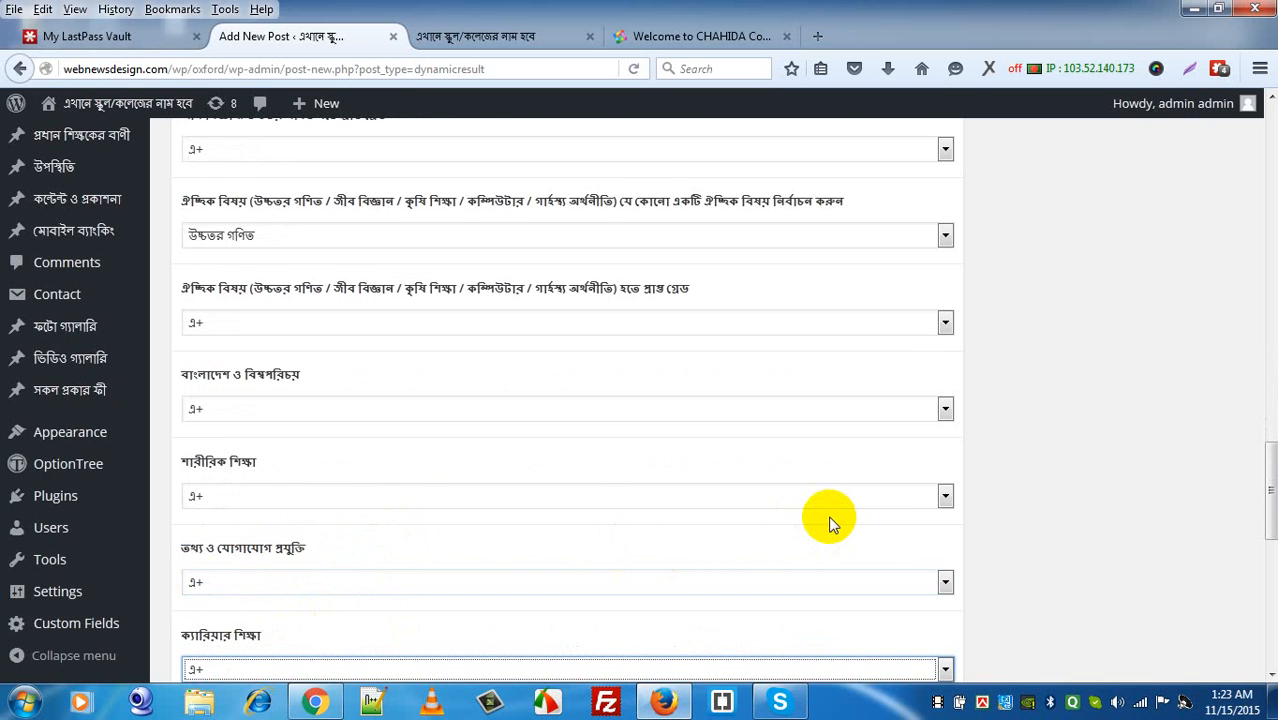
{"action": "key", "text": "Tab"}
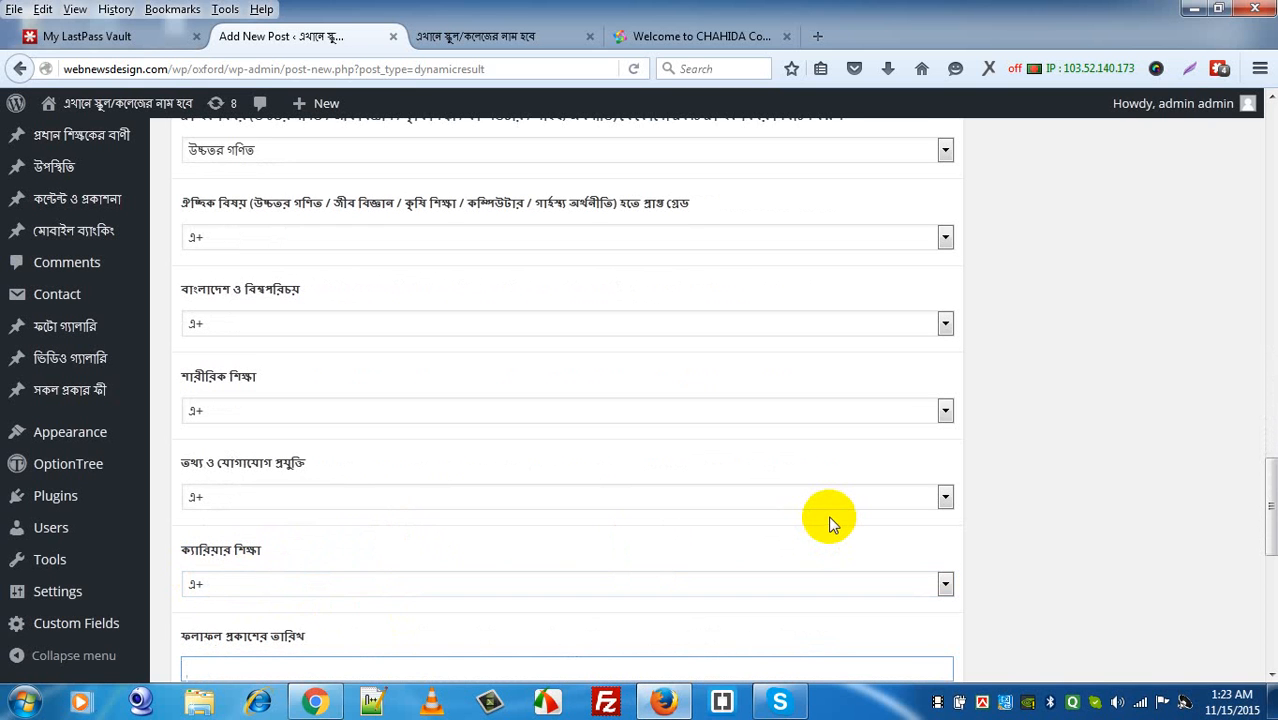
Step: Write ১৫ নভেম্বর ২০১৫ in the Bangla converter and carry it into the publication date field
{"action": "left_click", "coordinate": [699, 36]}
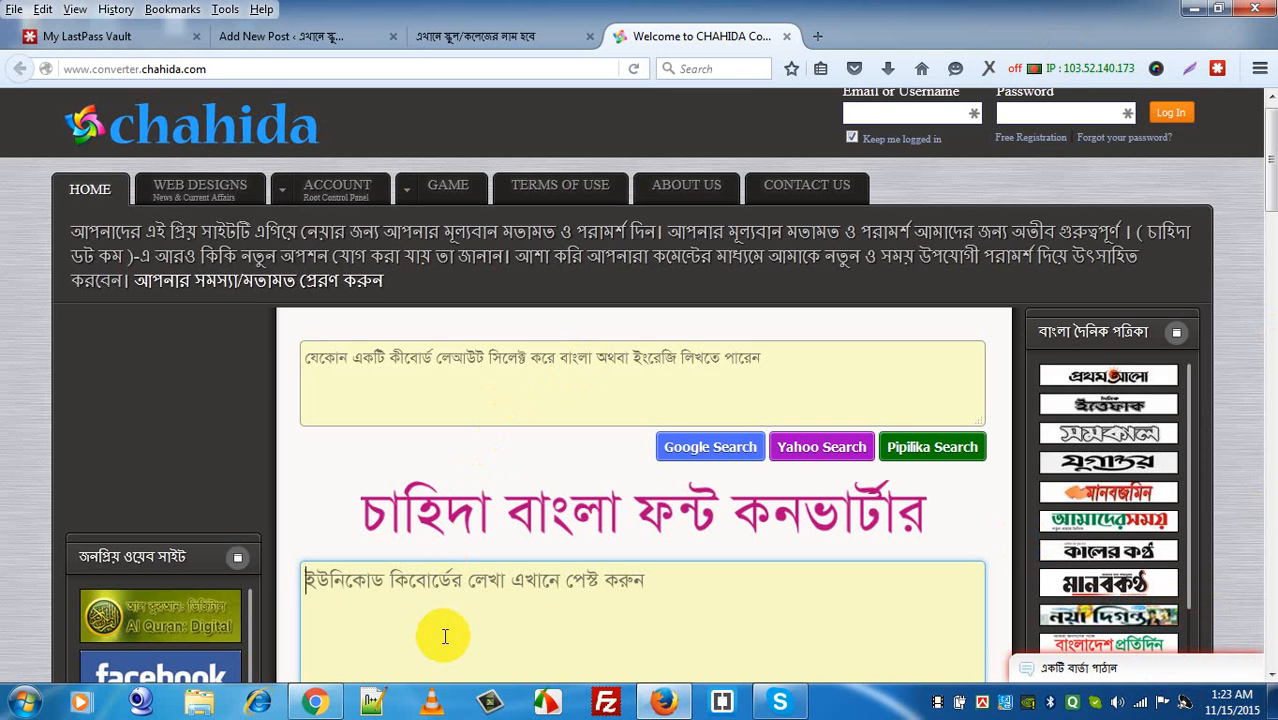
{"action": "type", "text": "১৫ নভেম্বর ২০১৫ নে"}
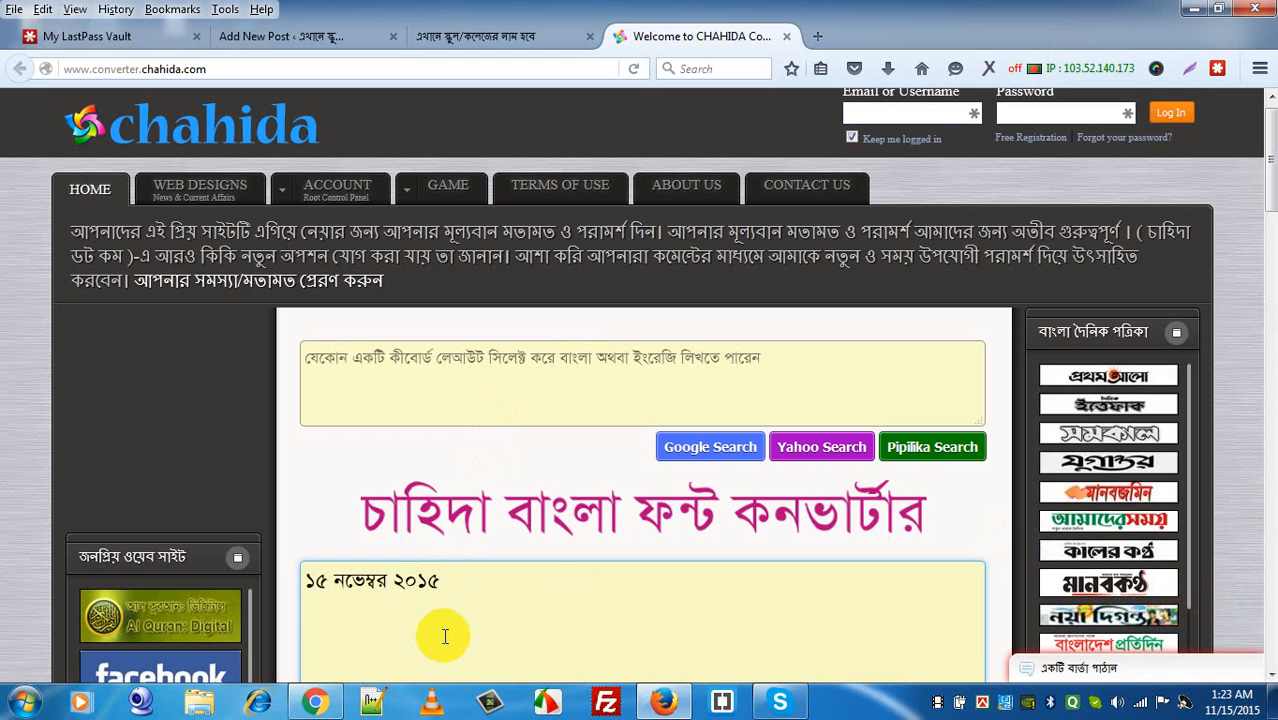
{"action": "key", "text": "ctrl+a"}
{"action": "key", "text": "ctrl+x"}
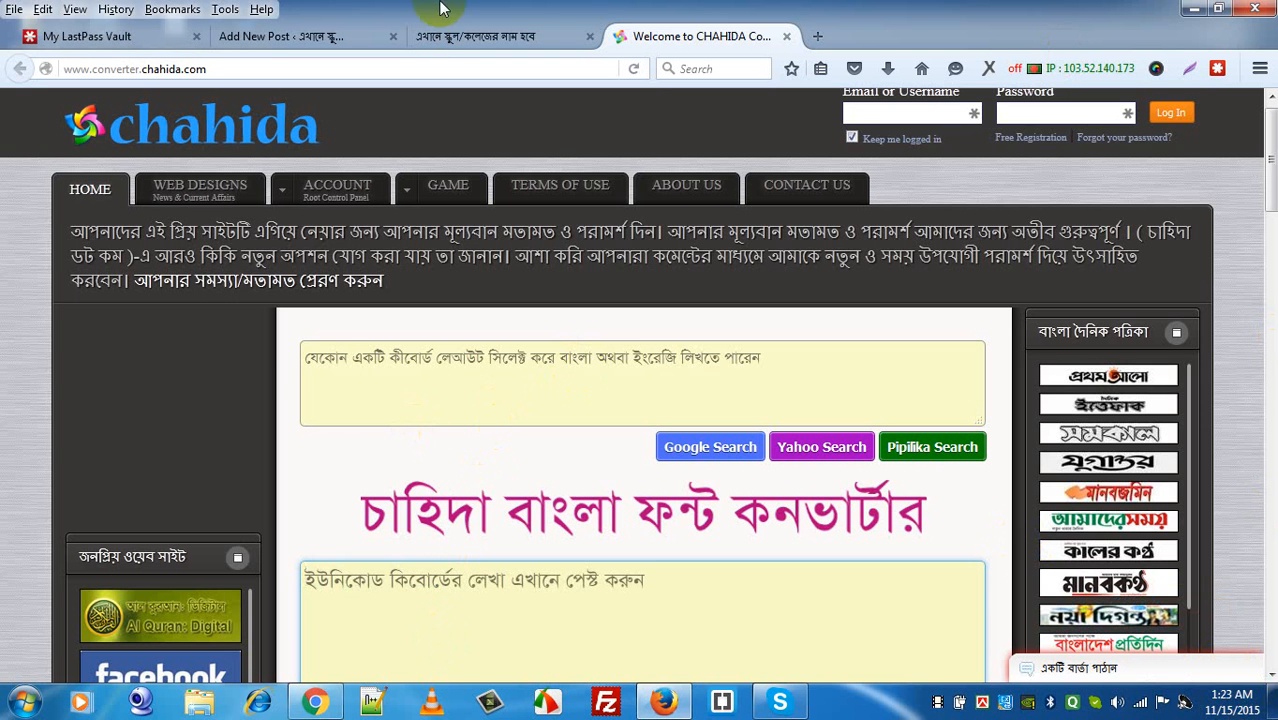
{"action": "left_click", "coordinate": [441, 40]}
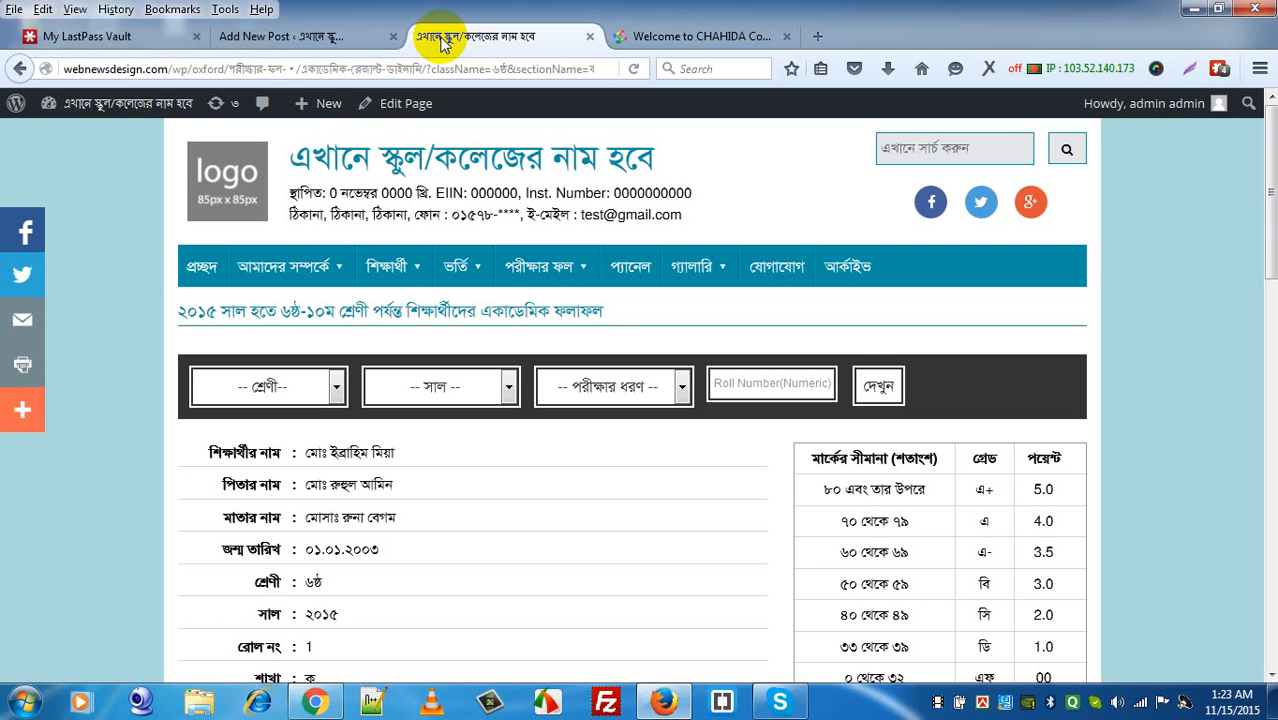
{"action": "left_click", "coordinate": [324, 44]}
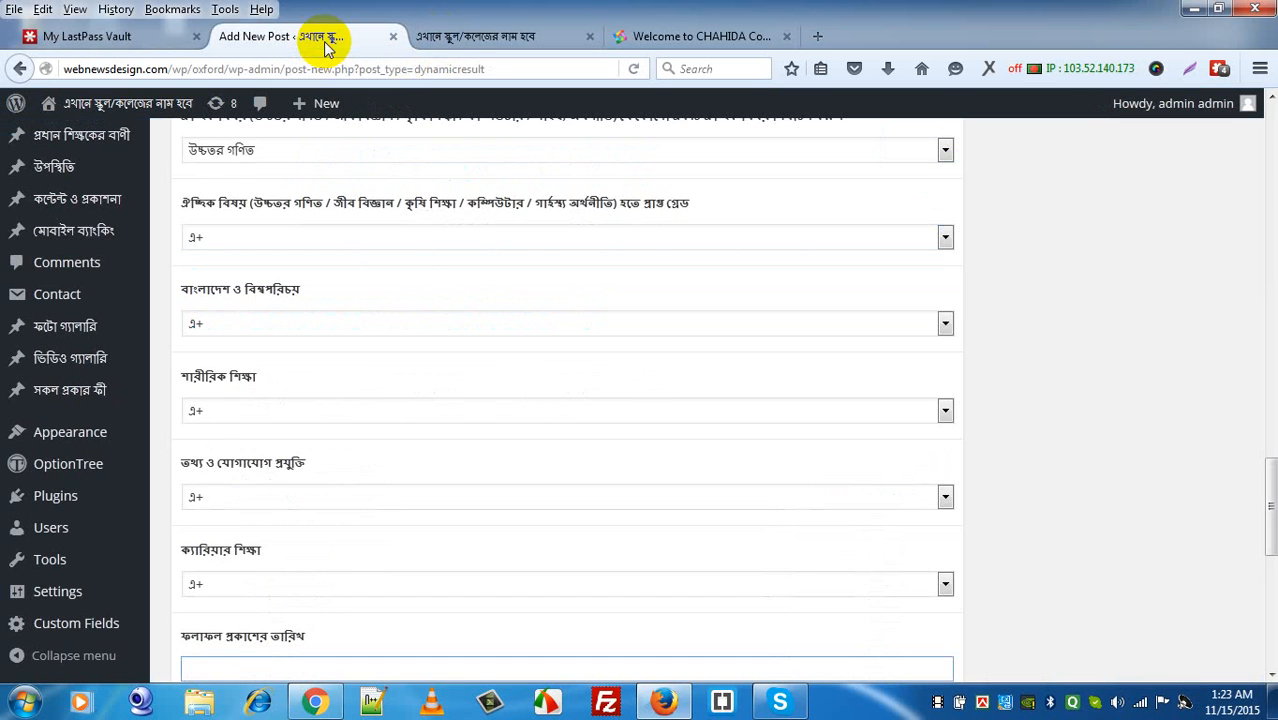
{"action": "key", "text": "Tab"}
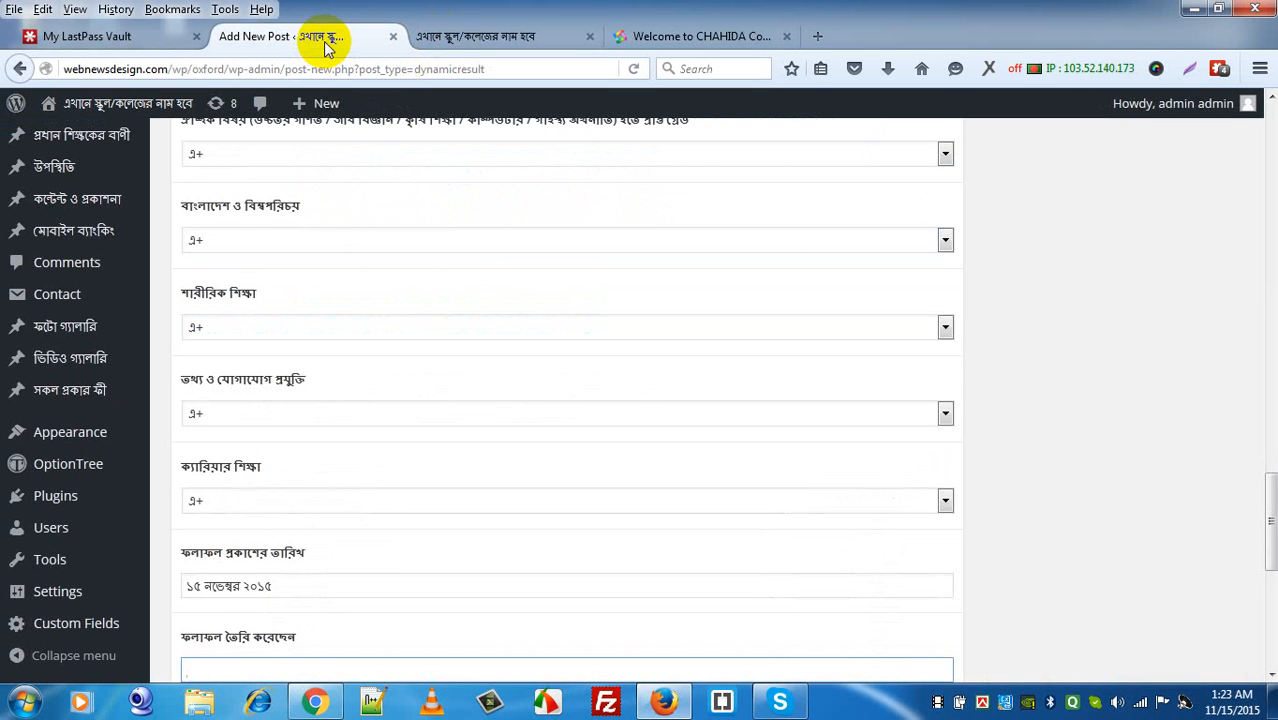
{"action": "left_click_drag", "start_coordinate": [324, 44], "coordinate": [650, 49]}
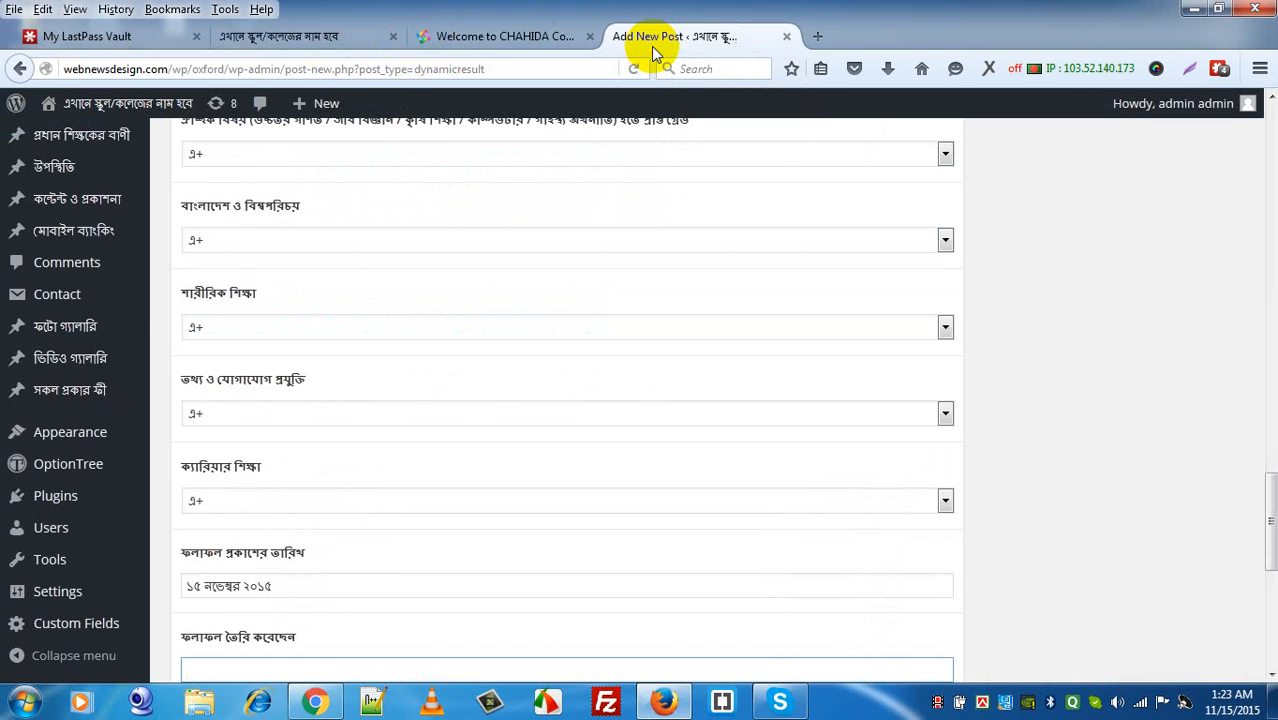
{"action": "left_click", "coordinate": [533, 36]}
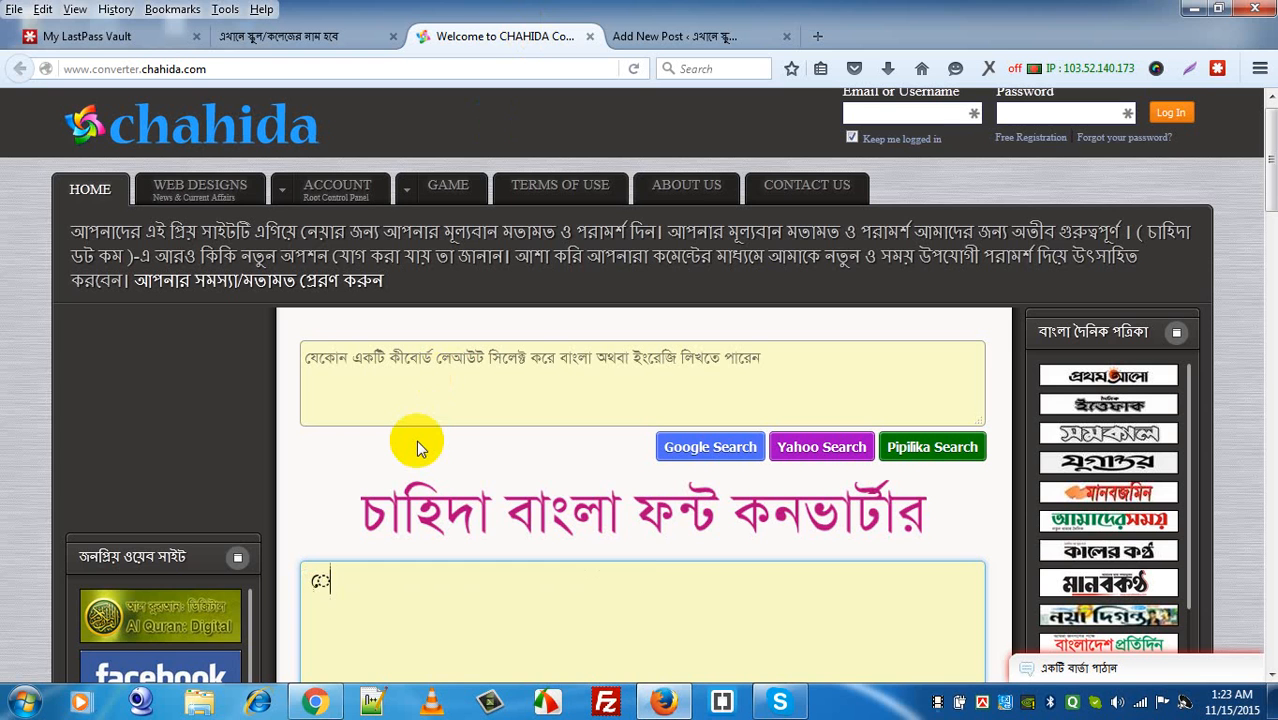
Step: Write the preparer's name in Bengali in the converter, remove the stray space, and cut it
{"action": "key", "text": "Left"}
{"action": "key", "text": "Left"}
{"action": "key", "text": "Delete"}
{"action": "key", "text": "Right"}
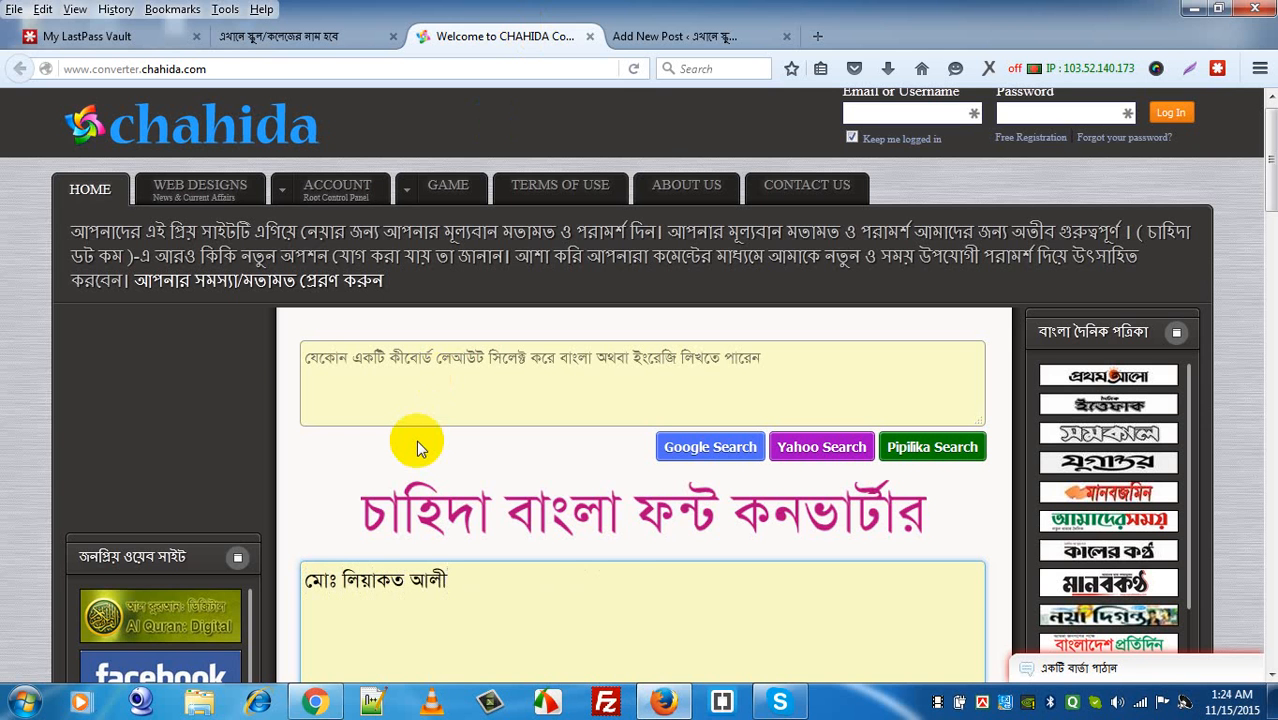
{"action": "key", "text": "ctrl+a"}
{"action": "key", "text": "ctrl+x"}
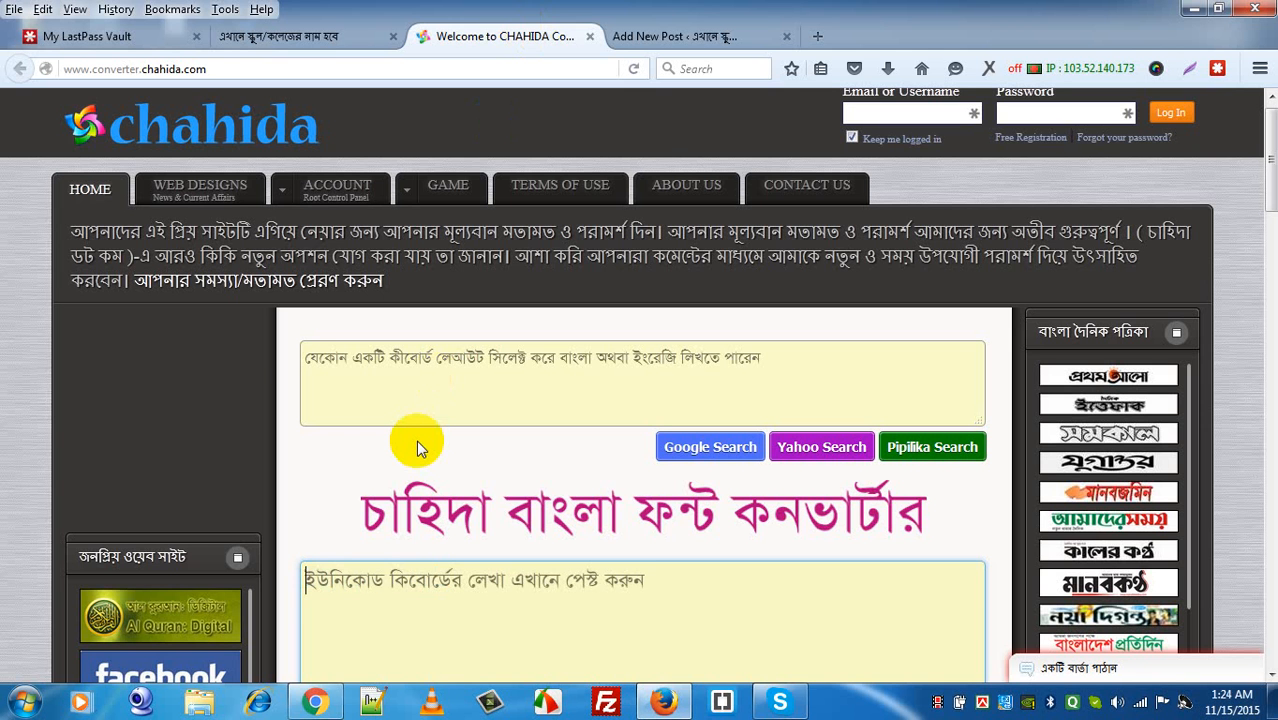
{"action": "left_click", "coordinate": [311, 43]}
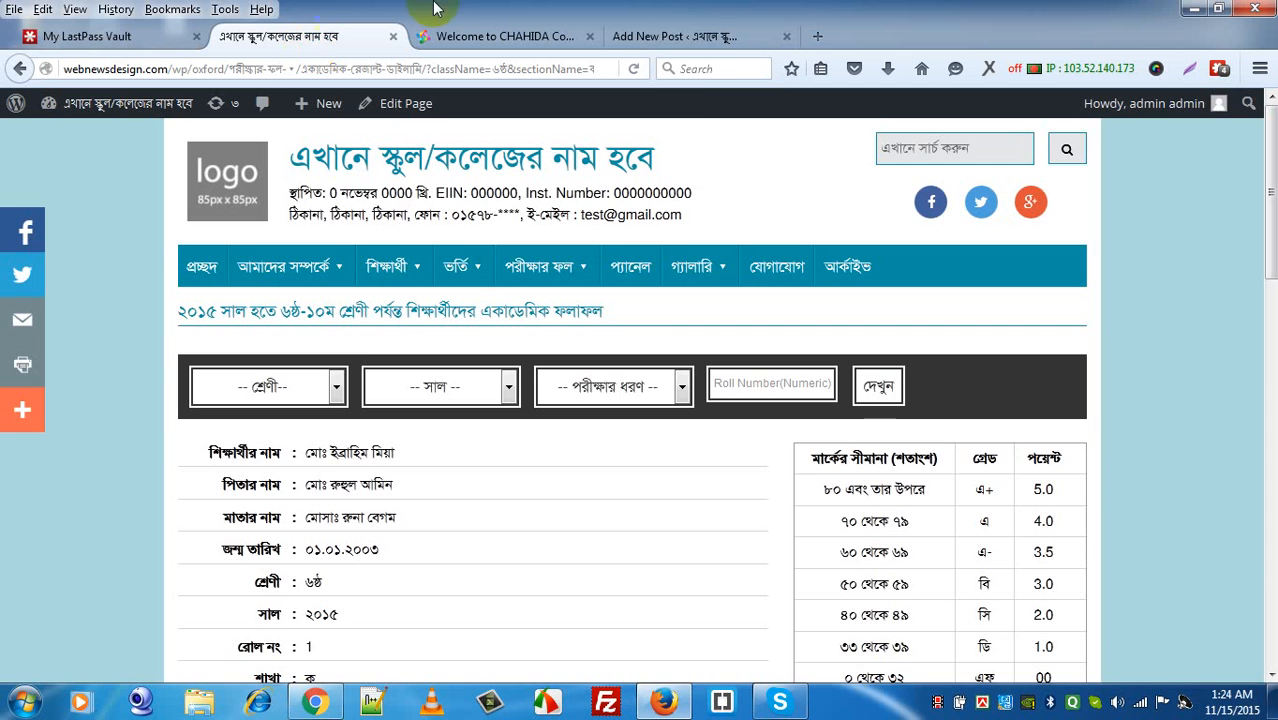
Step: Paste the preparer's Bengali name into the ফলাফল তৈরি করেছেন field
{"action": "left_click", "coordinate": [676, 40]}
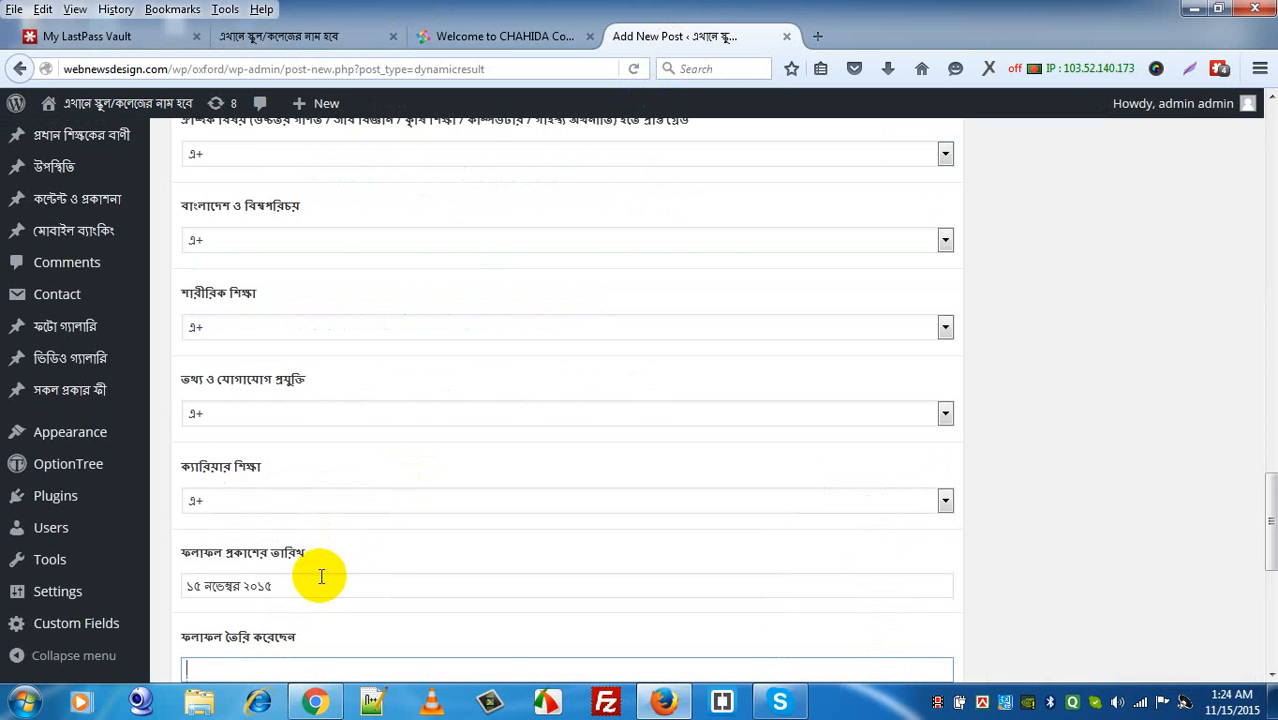
{"action": "key", "text": "ctrl+v"}
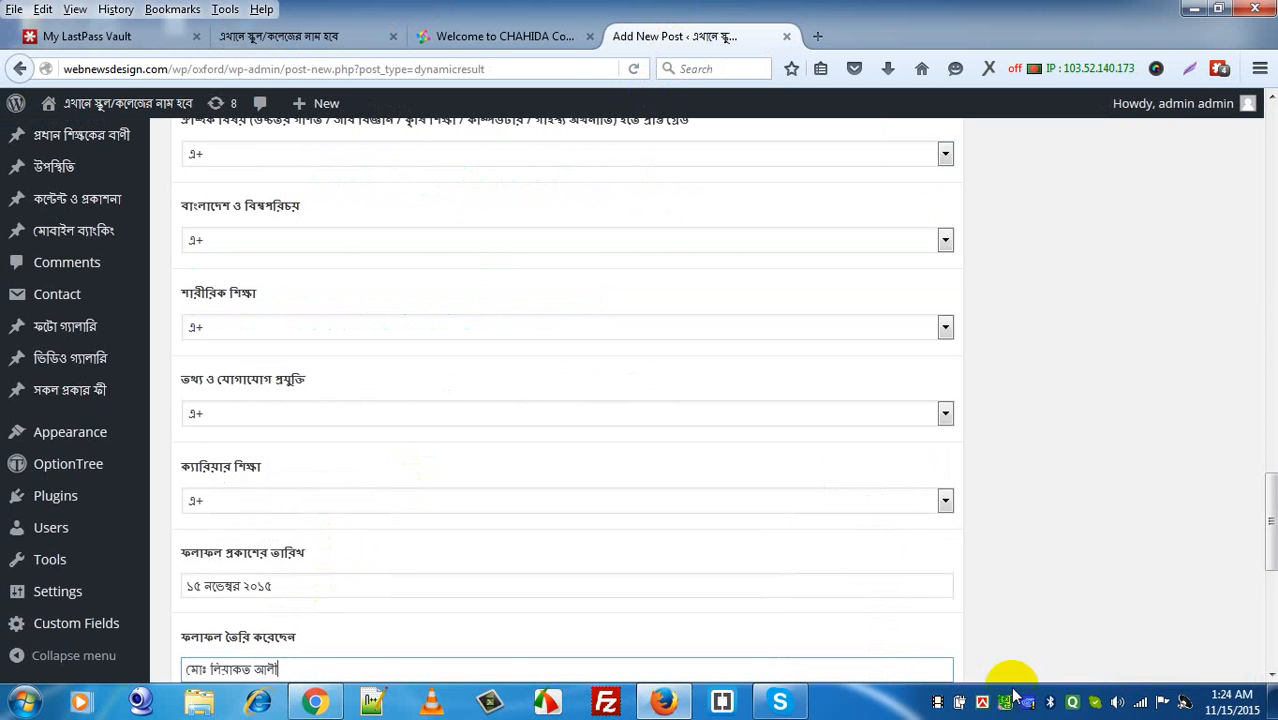
{"action": "left_click", "coordinate": [1267, 675]}
{"action": "left_click", "coordinate": [1267, 675]}
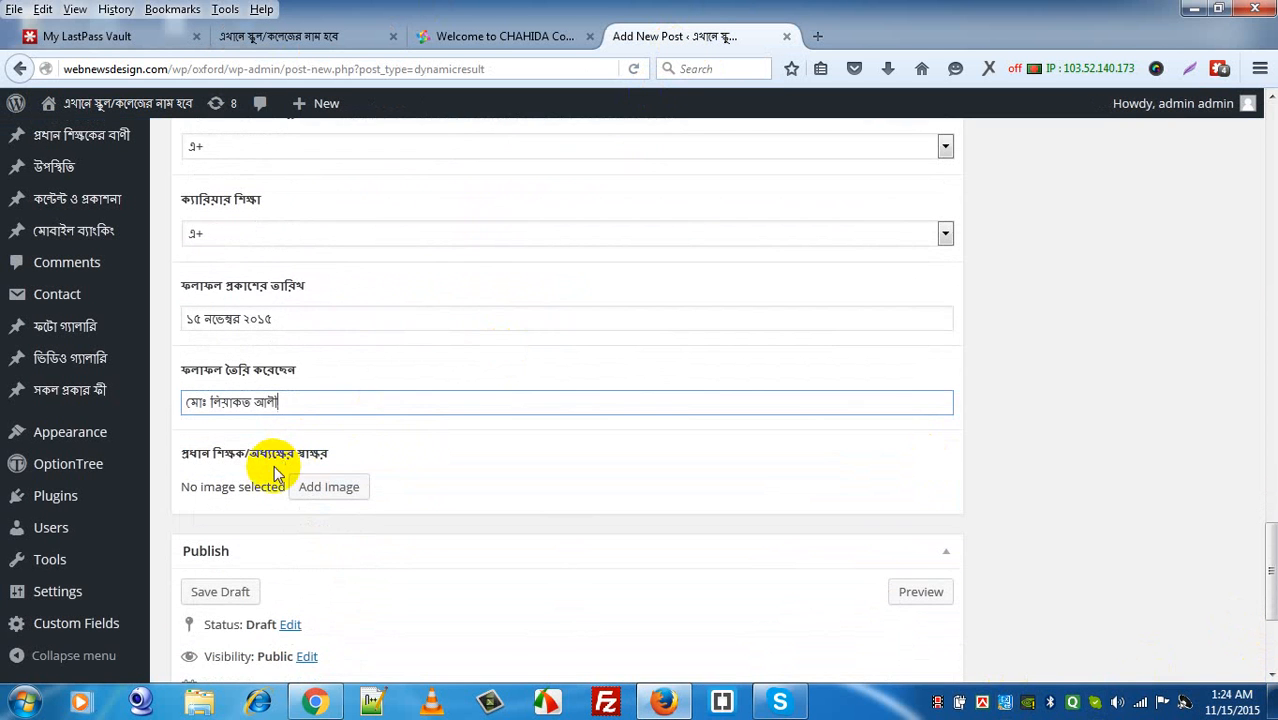
{"action": "left_click", "coordinate": [311, 488]}
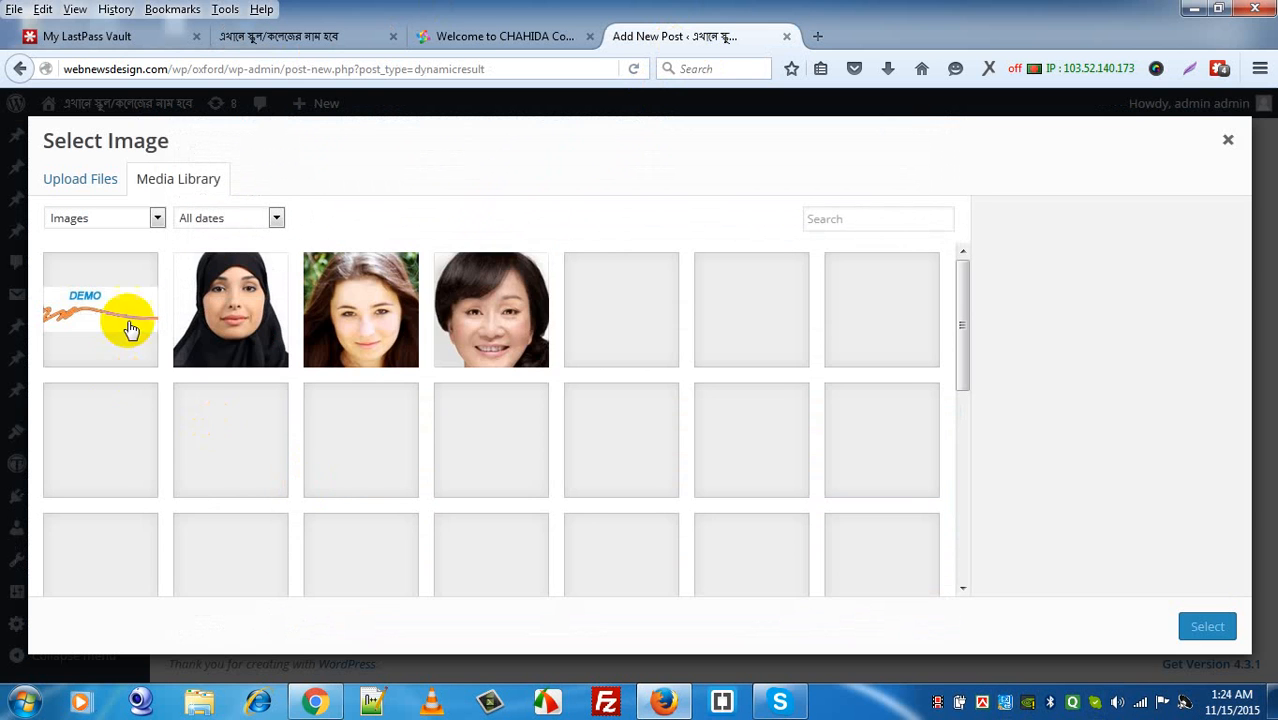
Step: Attach the DEMO signature image as the headmaster's signature and publish the result post
{"action": "left_click", "coordinate": [135, 295]}
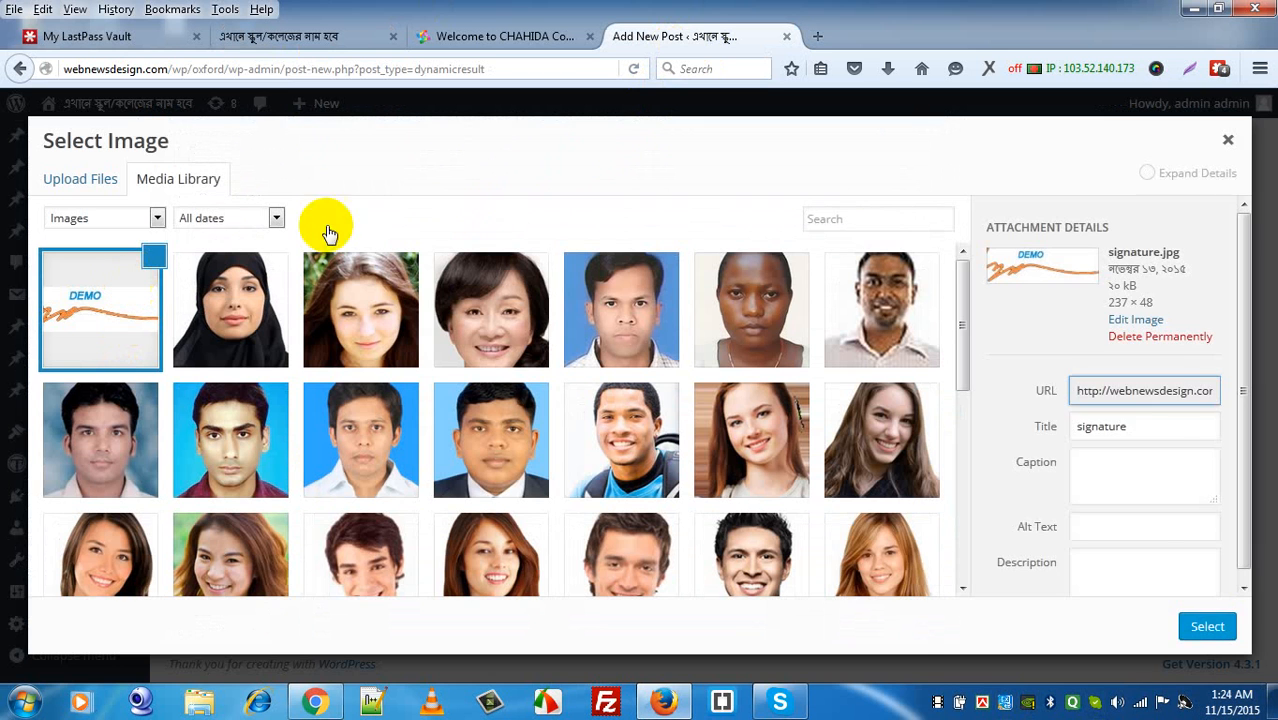
{"action": "left_click", "coordinate": [1205, 628]}
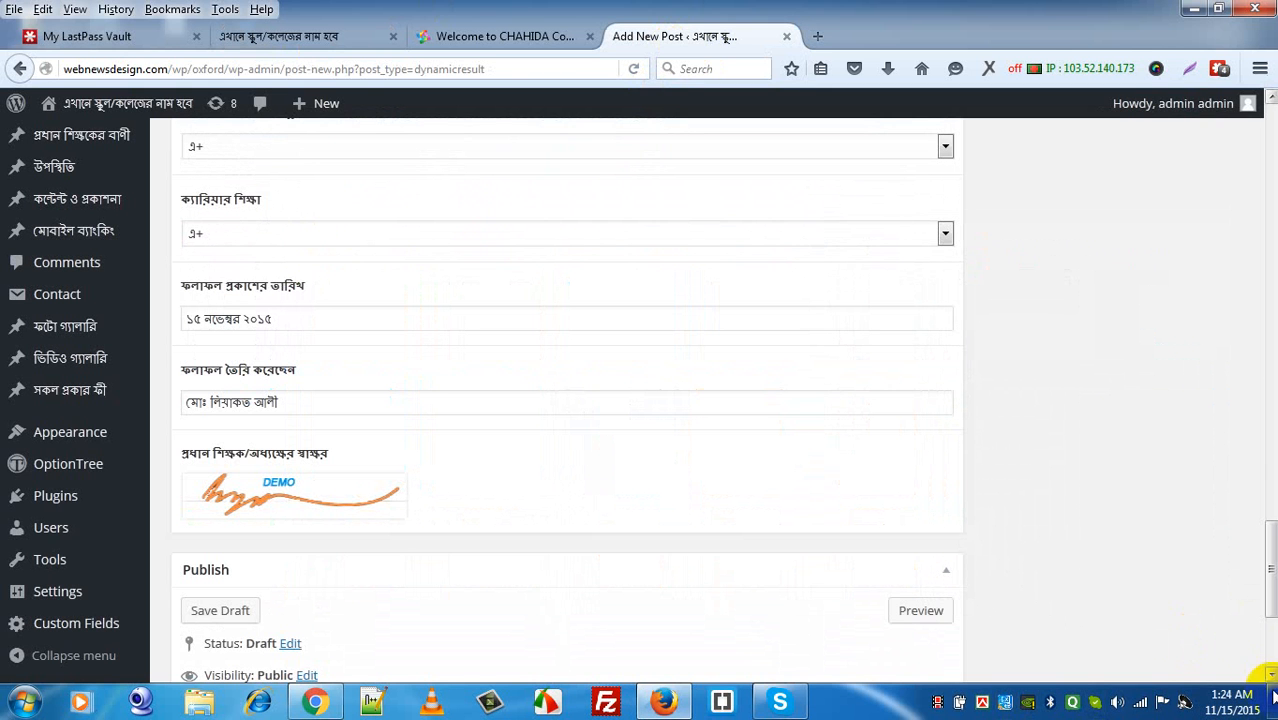
{"action": "left_click", "coordinate": [1271, 677]}
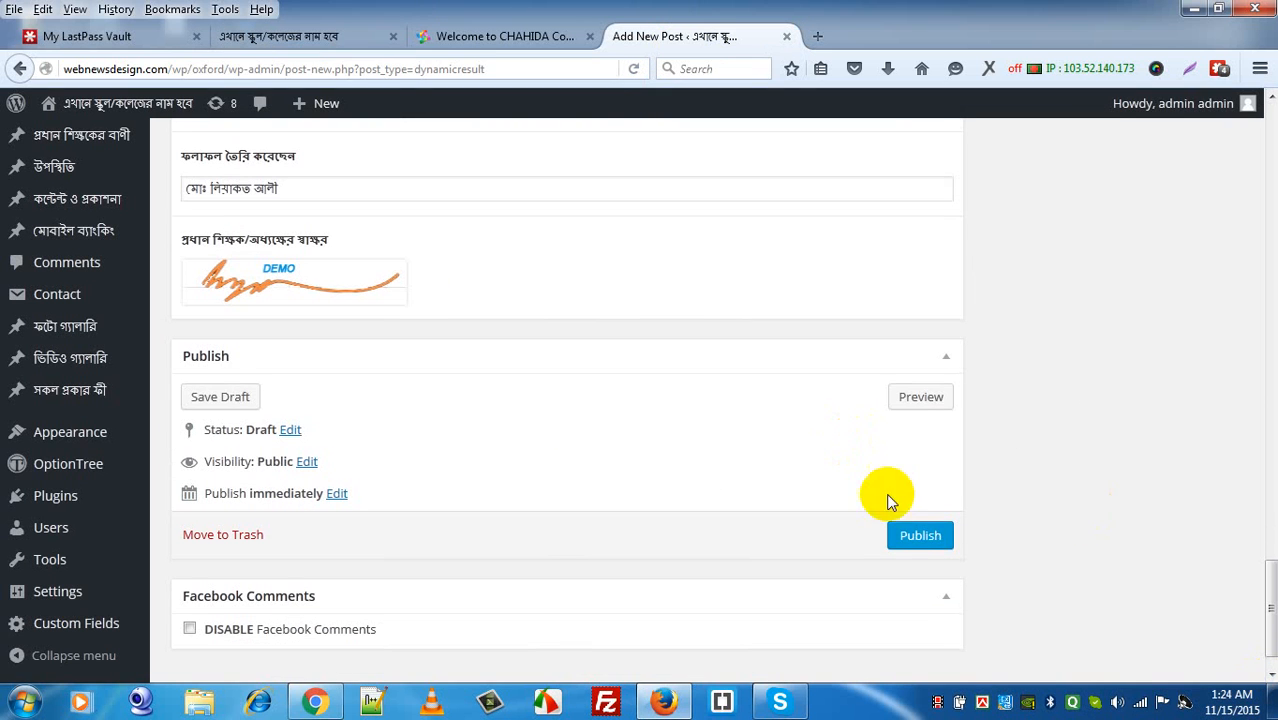
{"action": "left_click", "coordinate": [918, 536]}
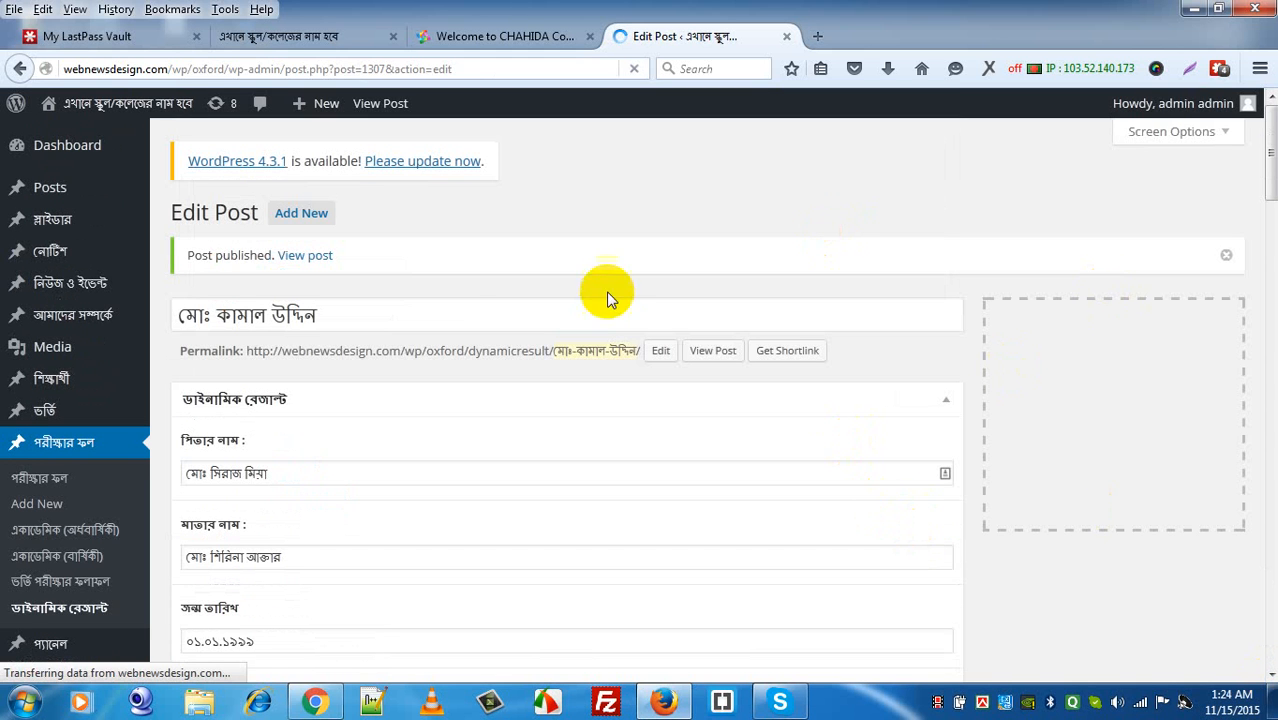
{"action": "double_click", "coordinate": [240, 316]}
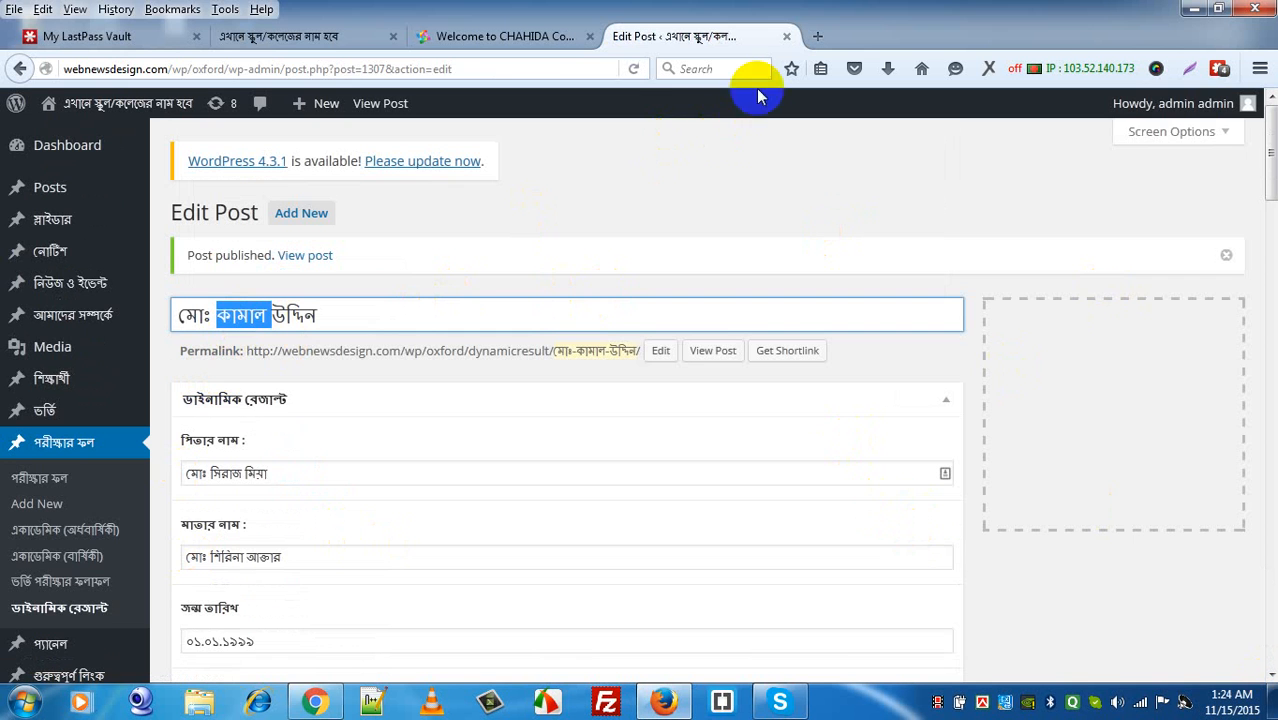
{"action": "left_click", "coordinate": [316, 38]}
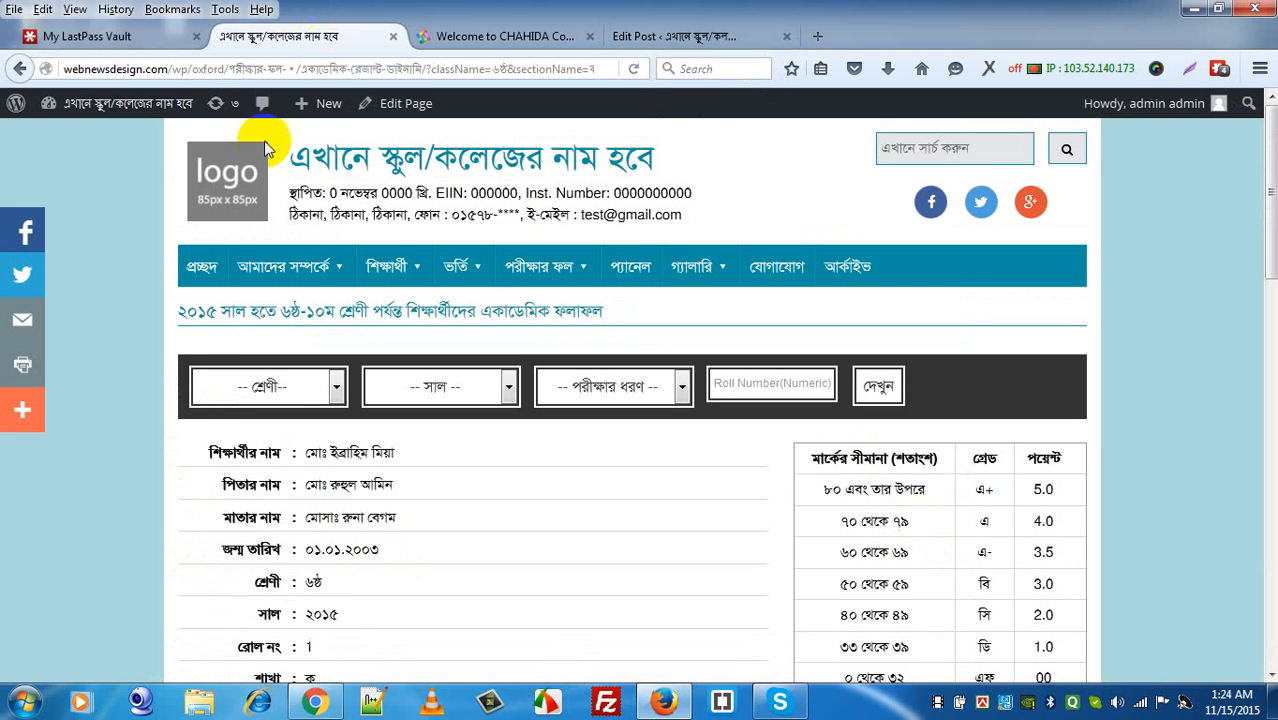
Step: On the school site's result search, choose class ১০ম শ্রেণী and division বিজ্ঞান
{"action": "left_click", "coordinate": [200, 270]}
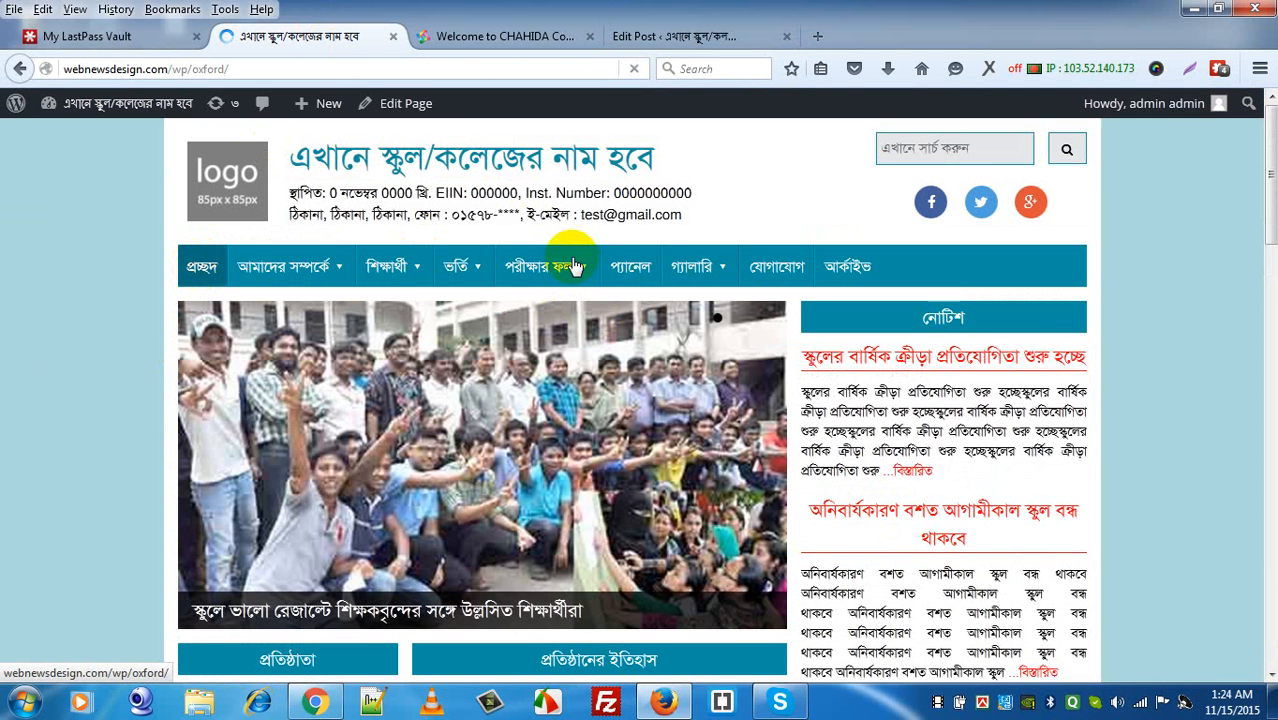
{"action": "mouse_move", "coordinate": [570, 270]}
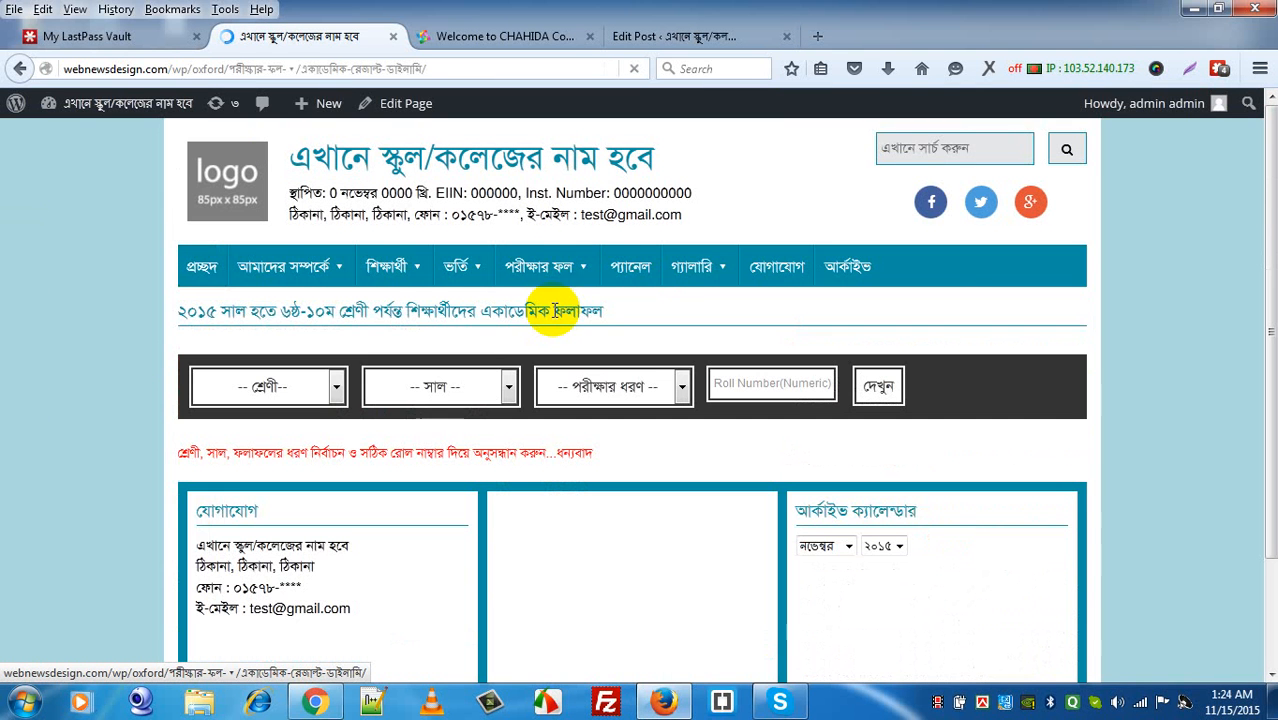
{"action": "left_click", "coordinate": [323, 398]}
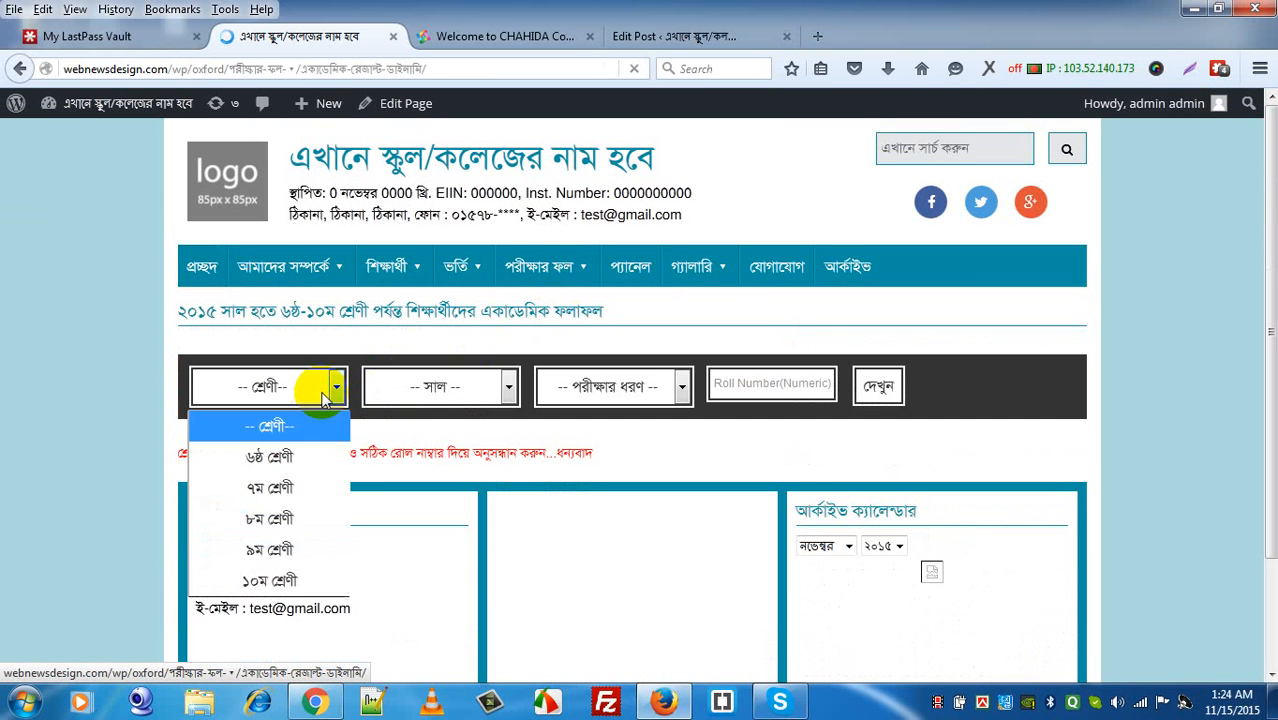
{"action": "left_click", "coordinate": [280, 580]}
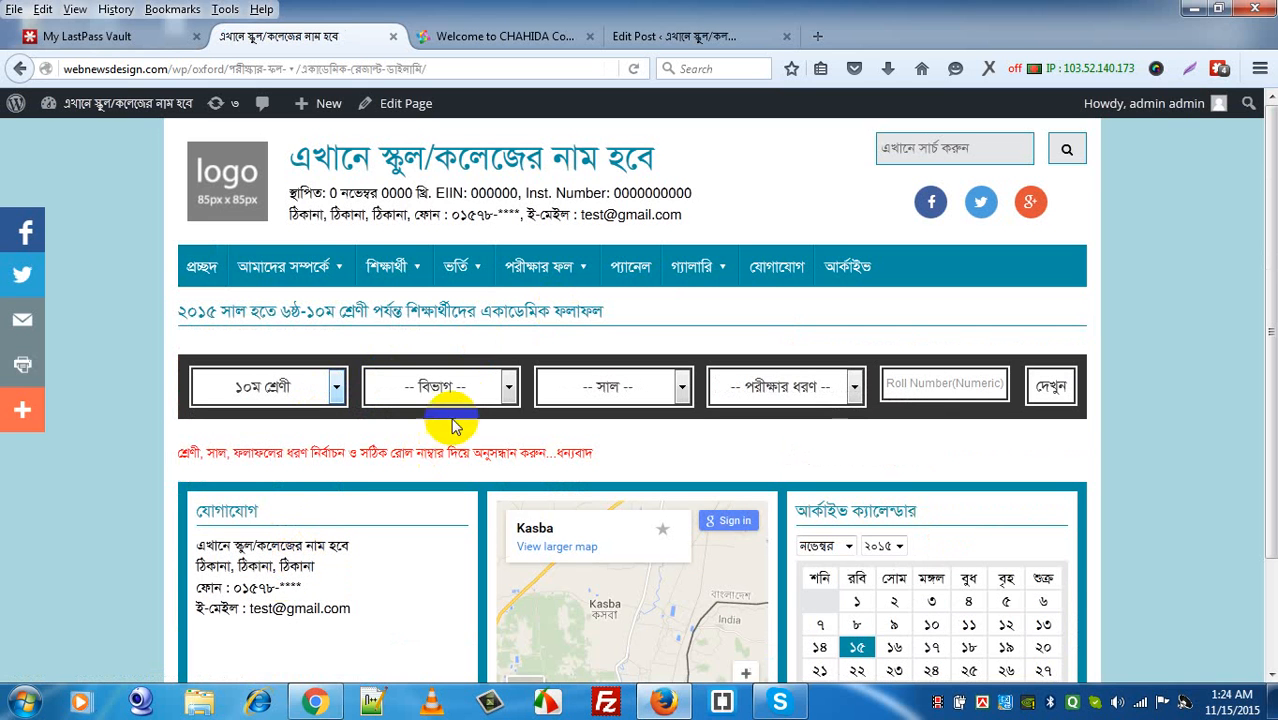
{"action": "left_click", "coordinate": [452, 398]}
{"action": "left_click", "coordinate": [443, 462]}
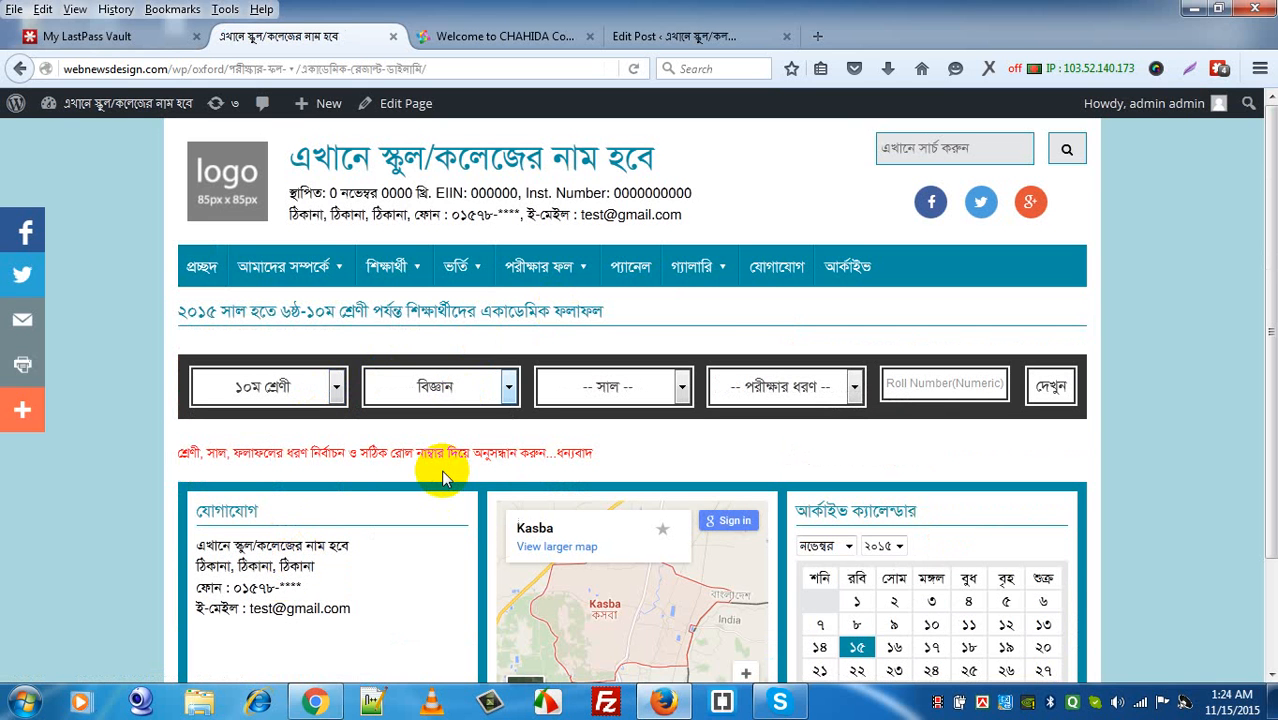
Step: Pick year ২০১৫ and exam অর্ধবার্ষিক, enter roll 2, and search for the result
{"action": "left_click", "coordinate": [681, 384]}
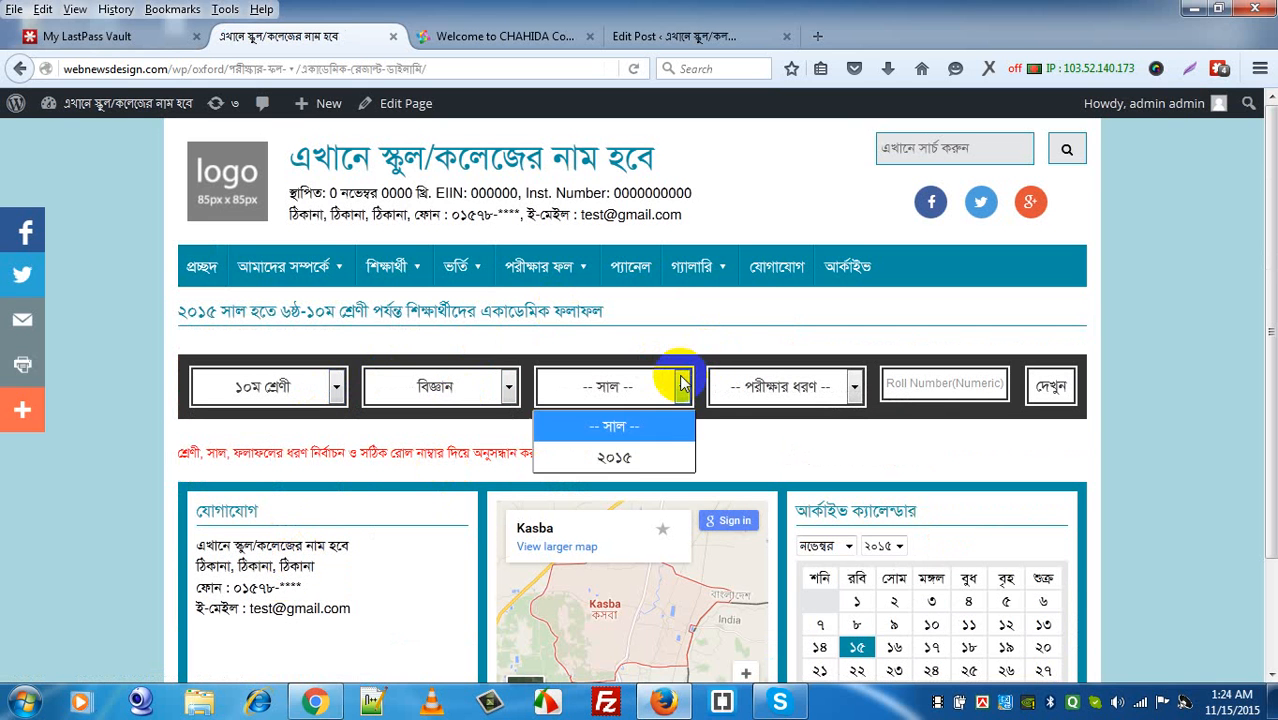
{"action": "left_click", "coordinate": [632, 456]}
{"action": "left_click", "coordinate": [762, 392]}
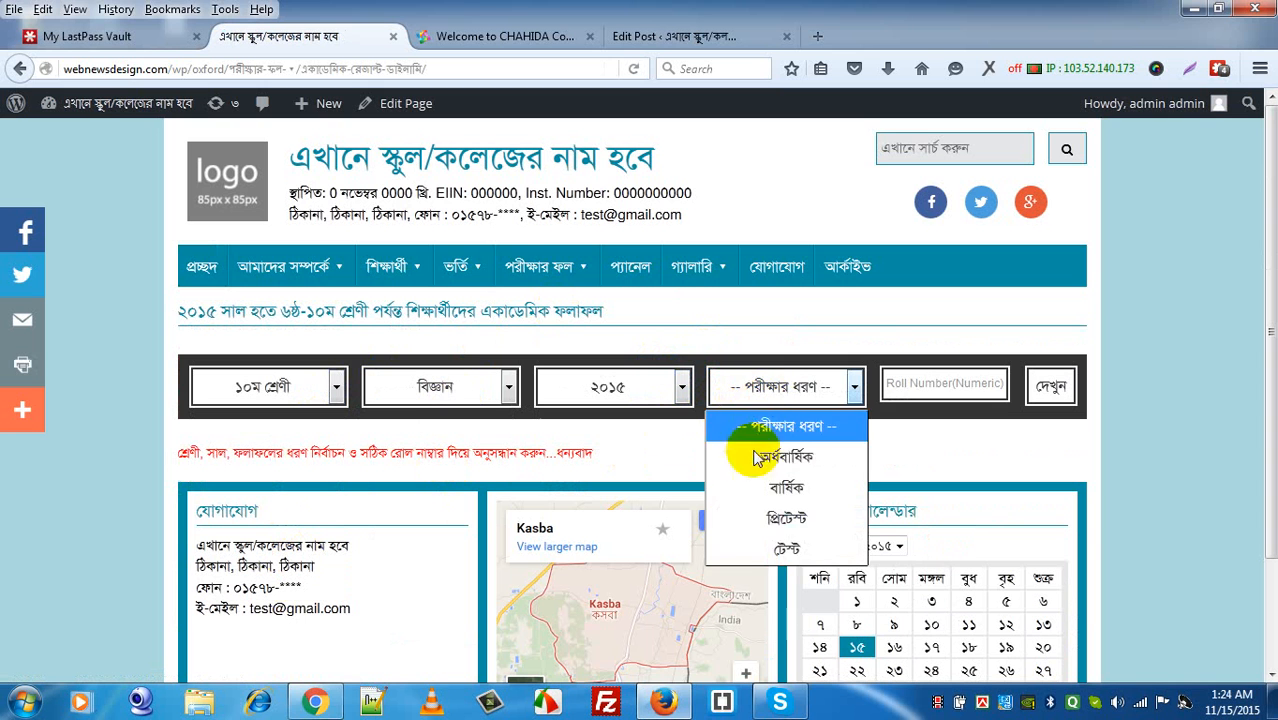
{"action": "left_click", "coordinate": [747, 456]}
{"action": "left_click", "coordinate": [895, 388]}
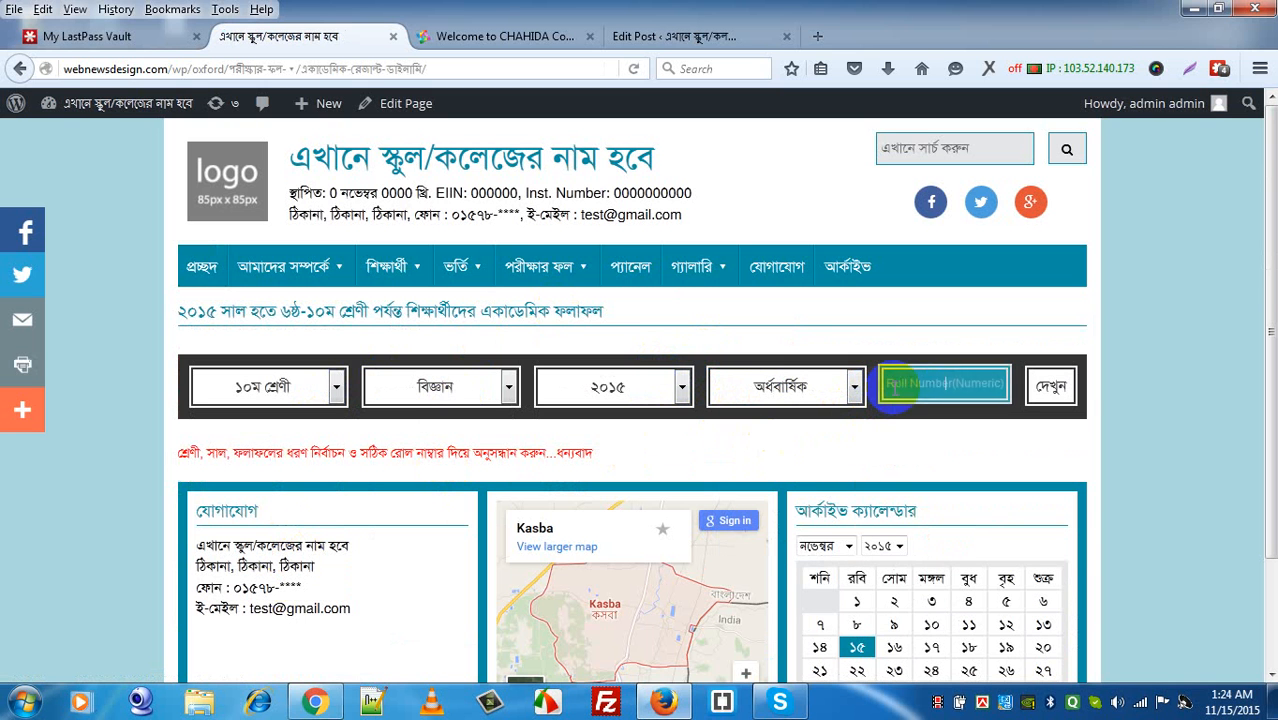
{"action": "type", "text": "2"}
{"action": "left_click", "coordinate": [1073, 390]}
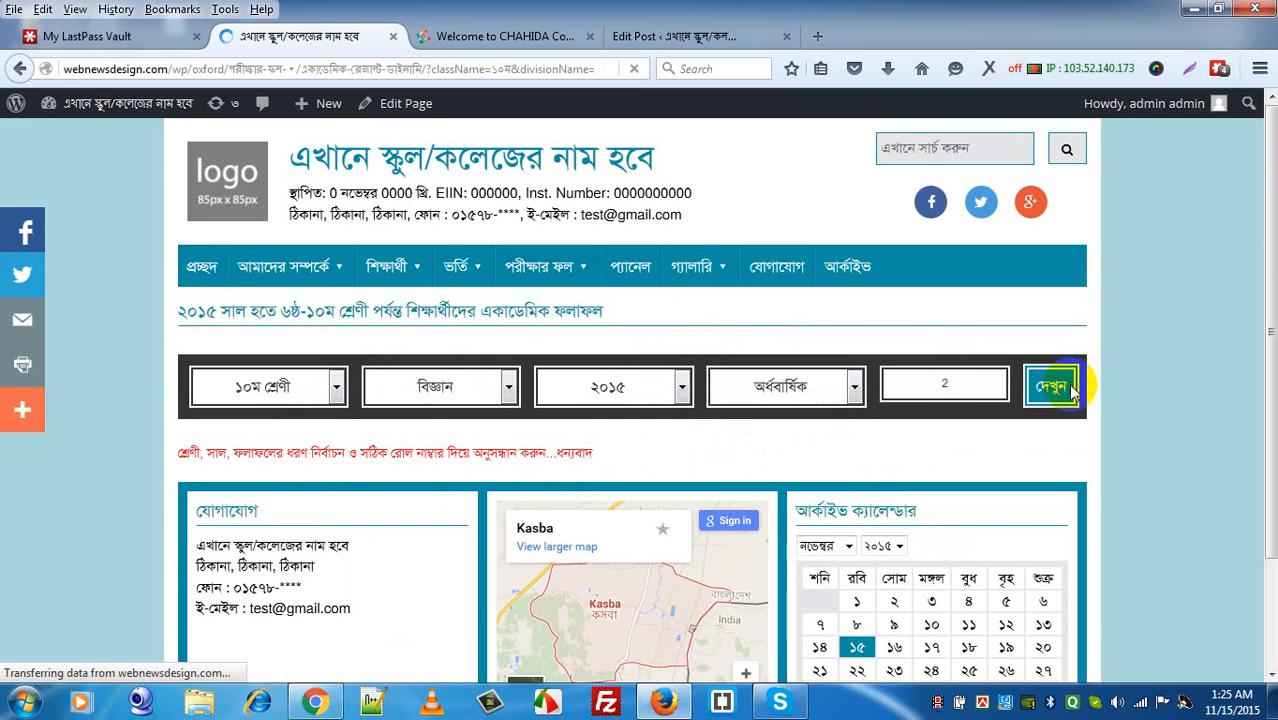
{"action": "left_click", "coordinate": [1270, 674]}
{"action": "scroll", "coordinate": [1270, 674], "scroll_direction": "down", "scroll_amount": 5}
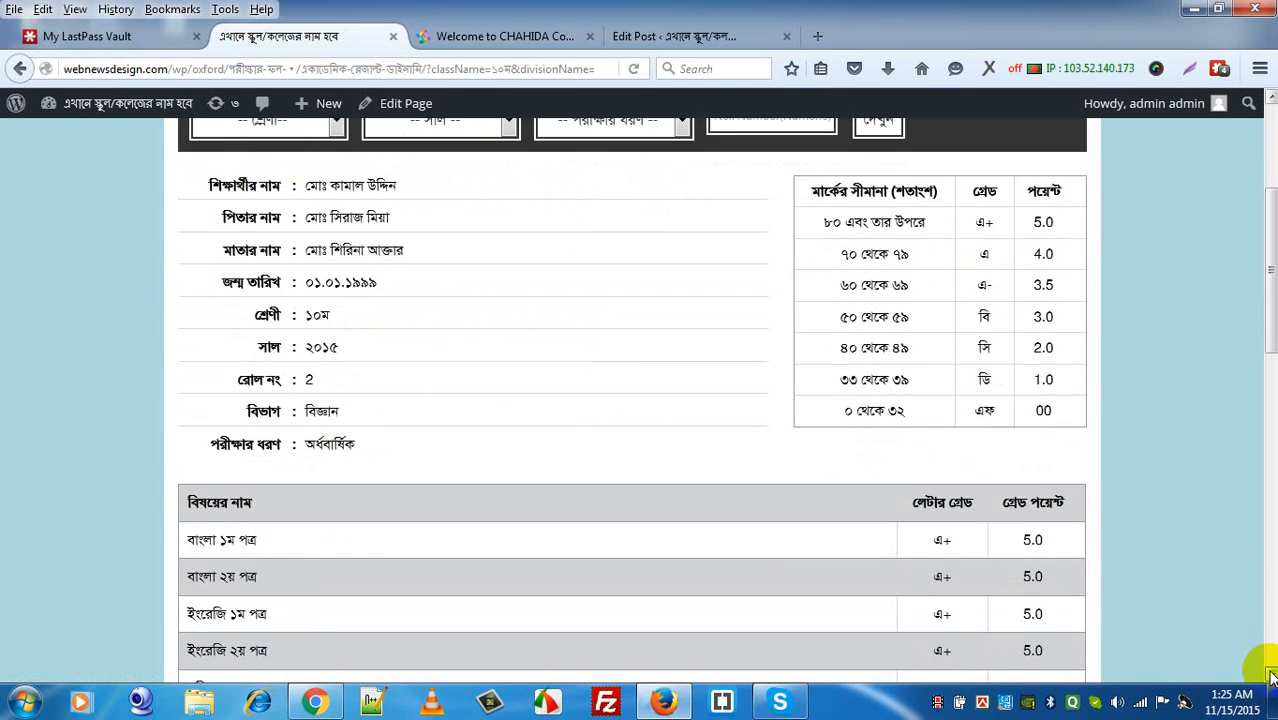
{"action": "scroll", "coordinate": [1270, 674], "scroll_direction": "down", "scroll_amount": 10}
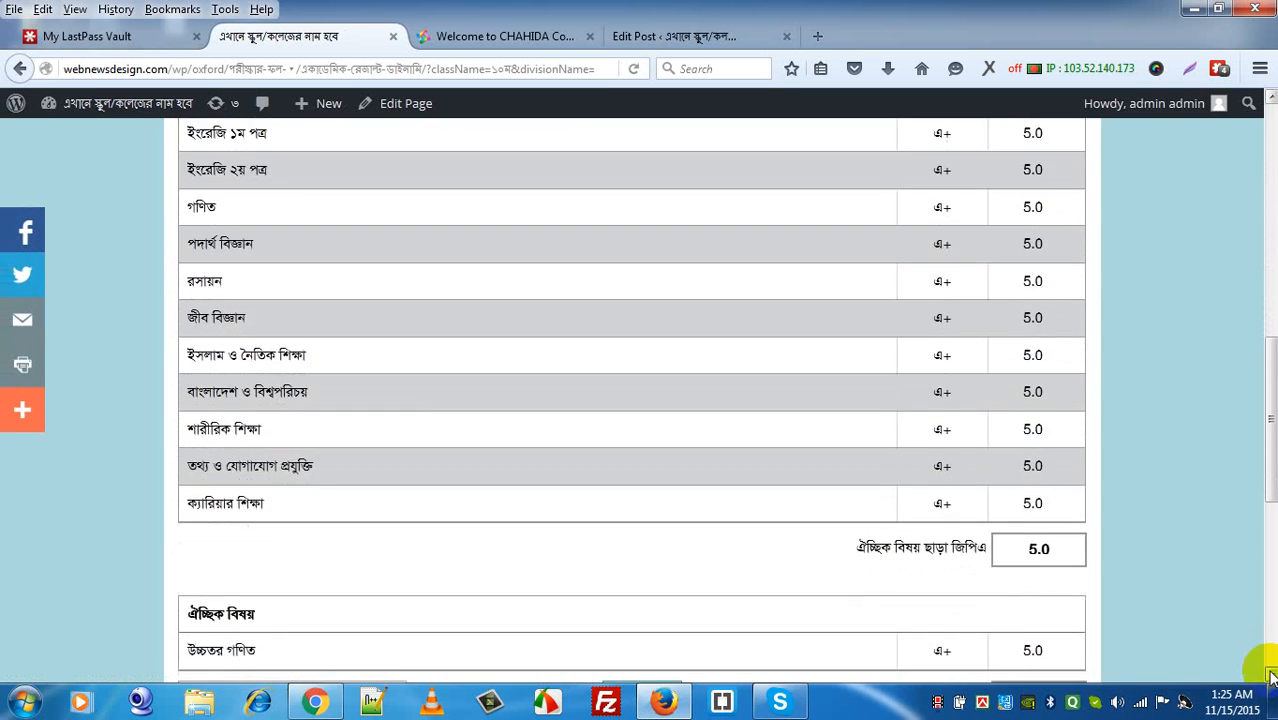
{"action": "scroll", "coordinate": [1270, 676], "scroll_direction": "down", "scroll_amount": 1}
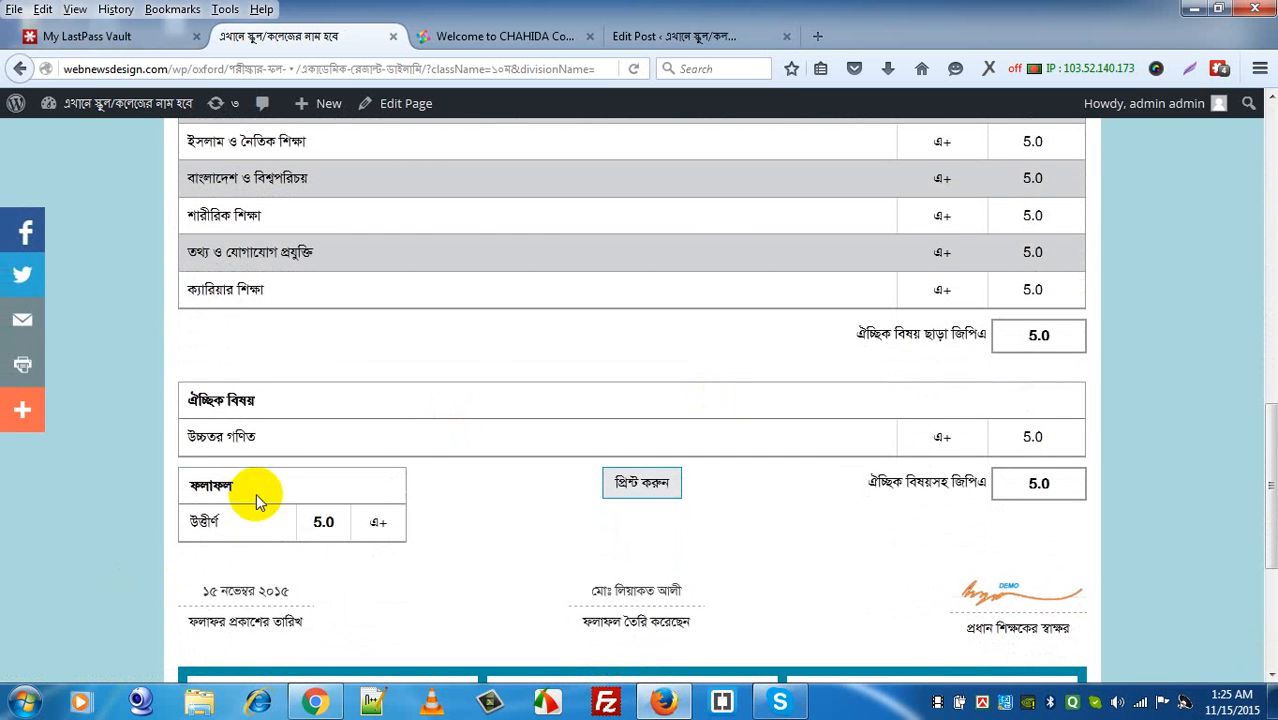
Step: In the result post, set বাংলা ২য় পত্র to অনুপস্থিত and update the post
{"action": "left_click", "coordinate": [634, 38]}
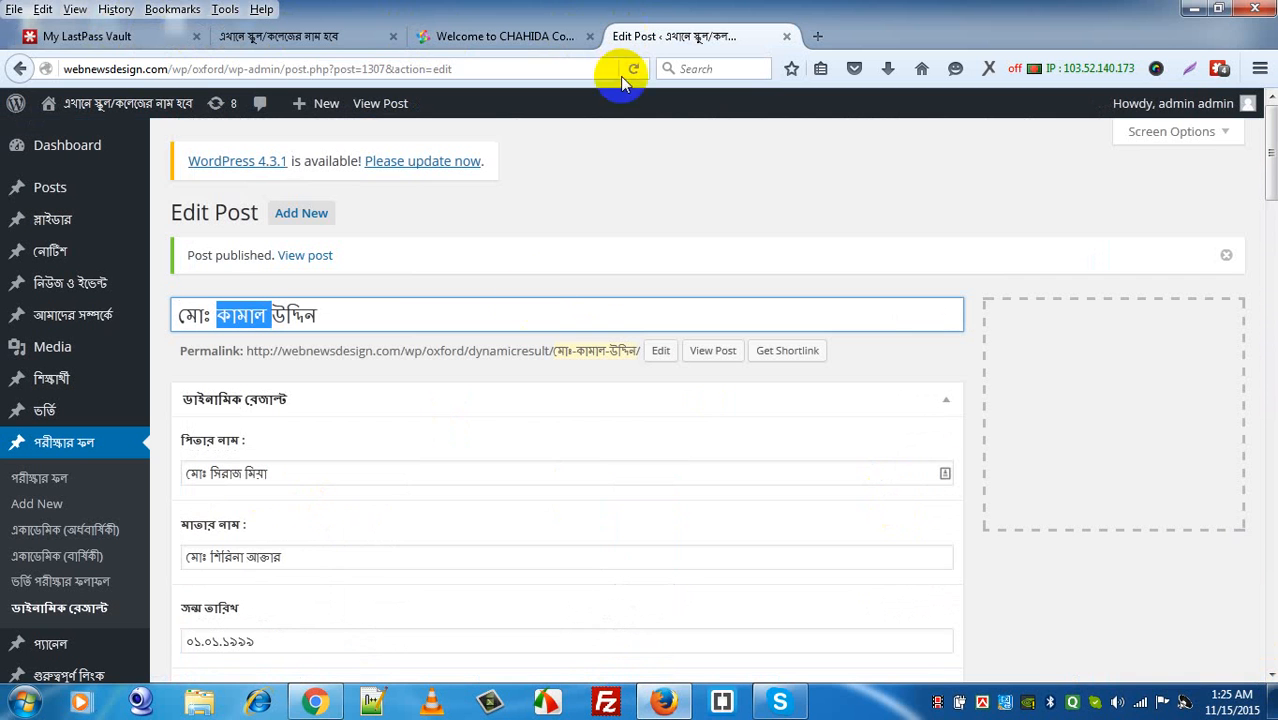
{"action": "left_click", "coordinate": [1266, 679]}
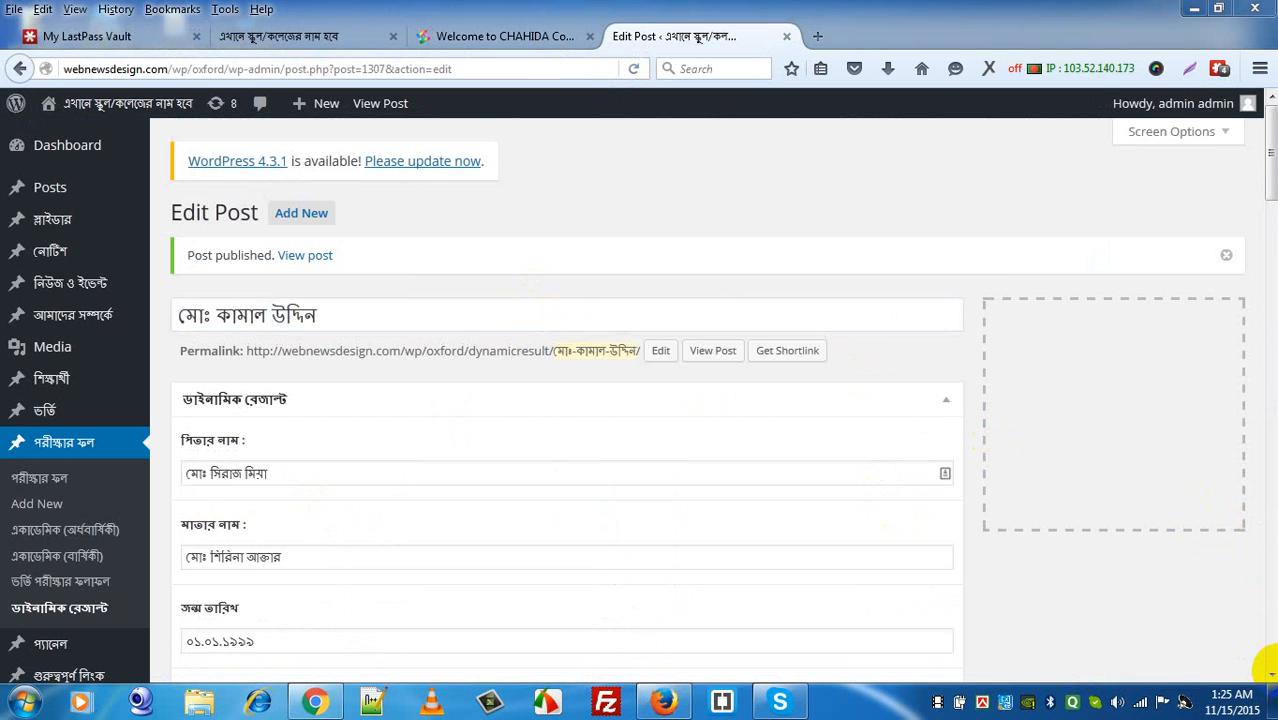
{"action": "left_click_drag", "start_coordinate": [1268, 679], "coordinate": [1268, 679]}
{"action": "left_click", "coordinate": [540, 495]}
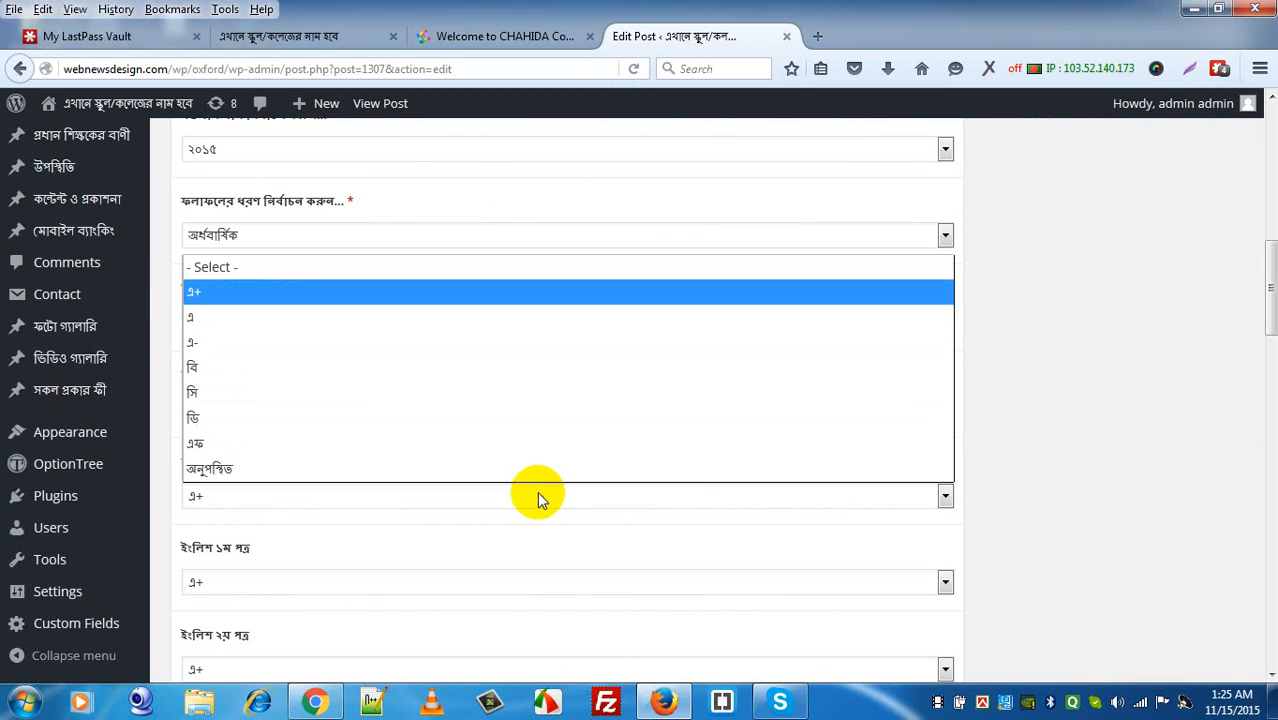
{"action": "left_click", "coordinate": [533, 469]}
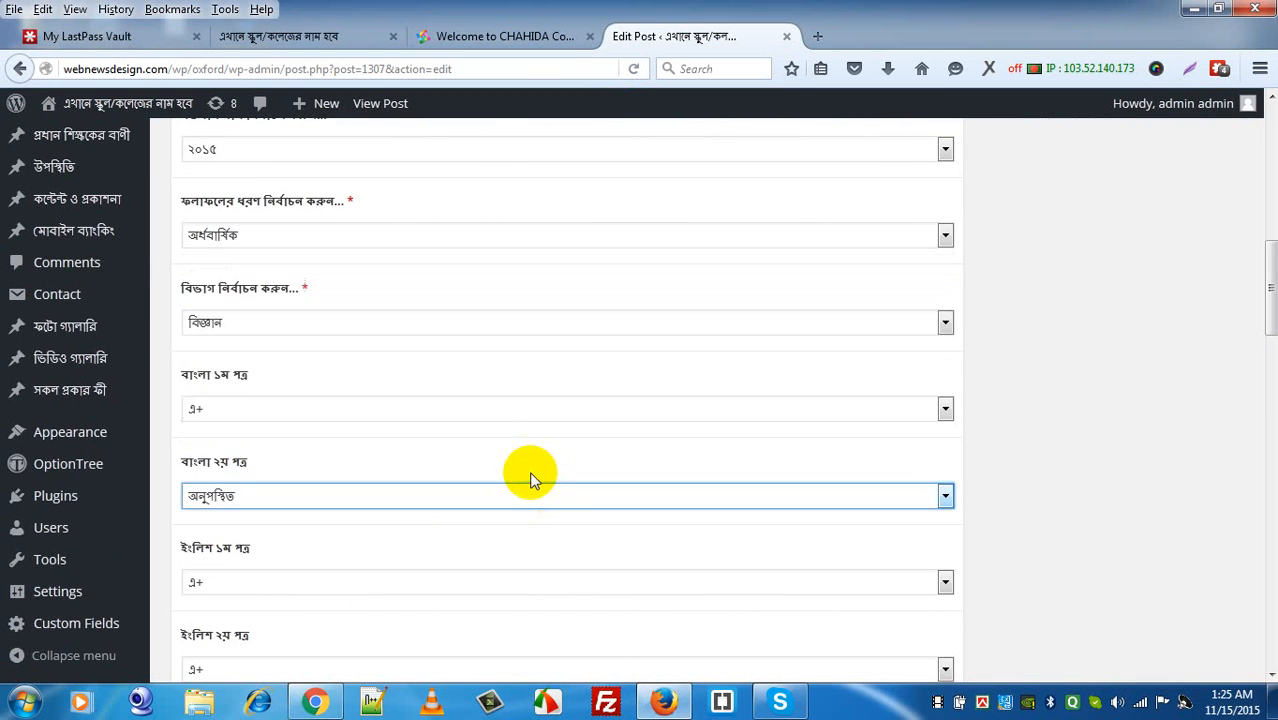
{"action": "left_click", "coordinate": [1108, 502]}
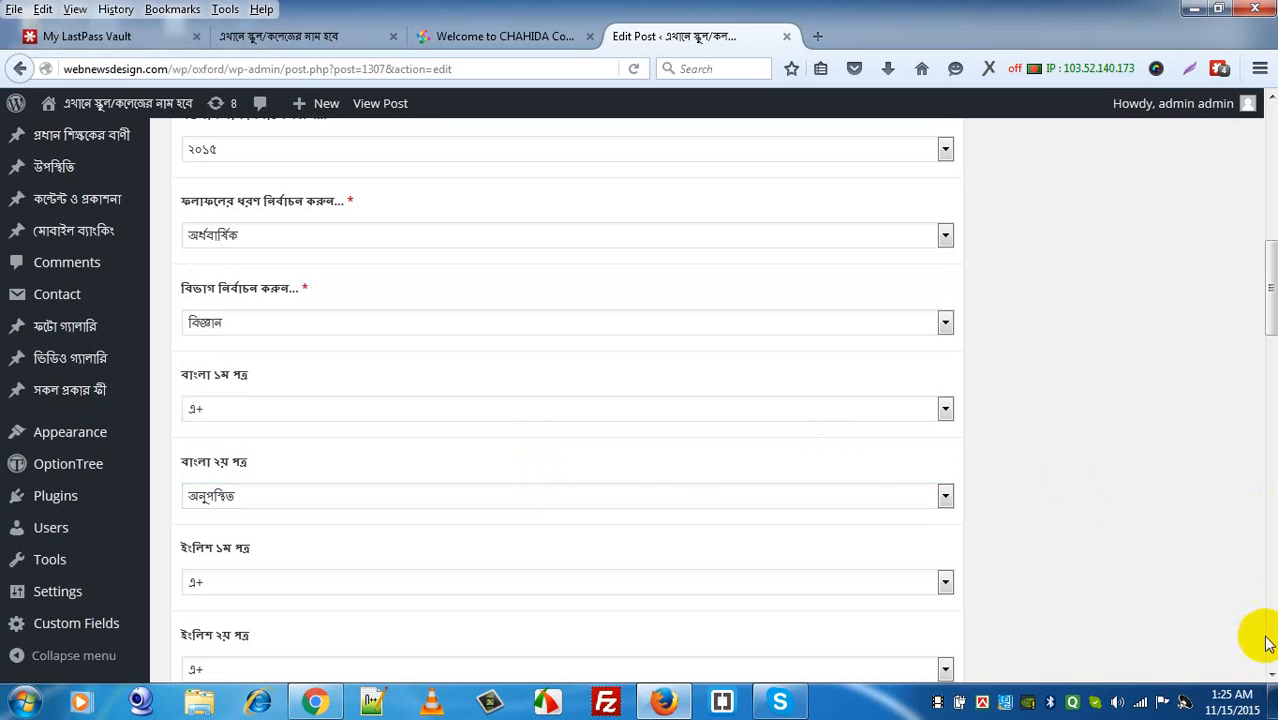
{"action": "scroll", "coordinate": [1265, 640], "scroll_direction": "down", "scroll_amount": 15}
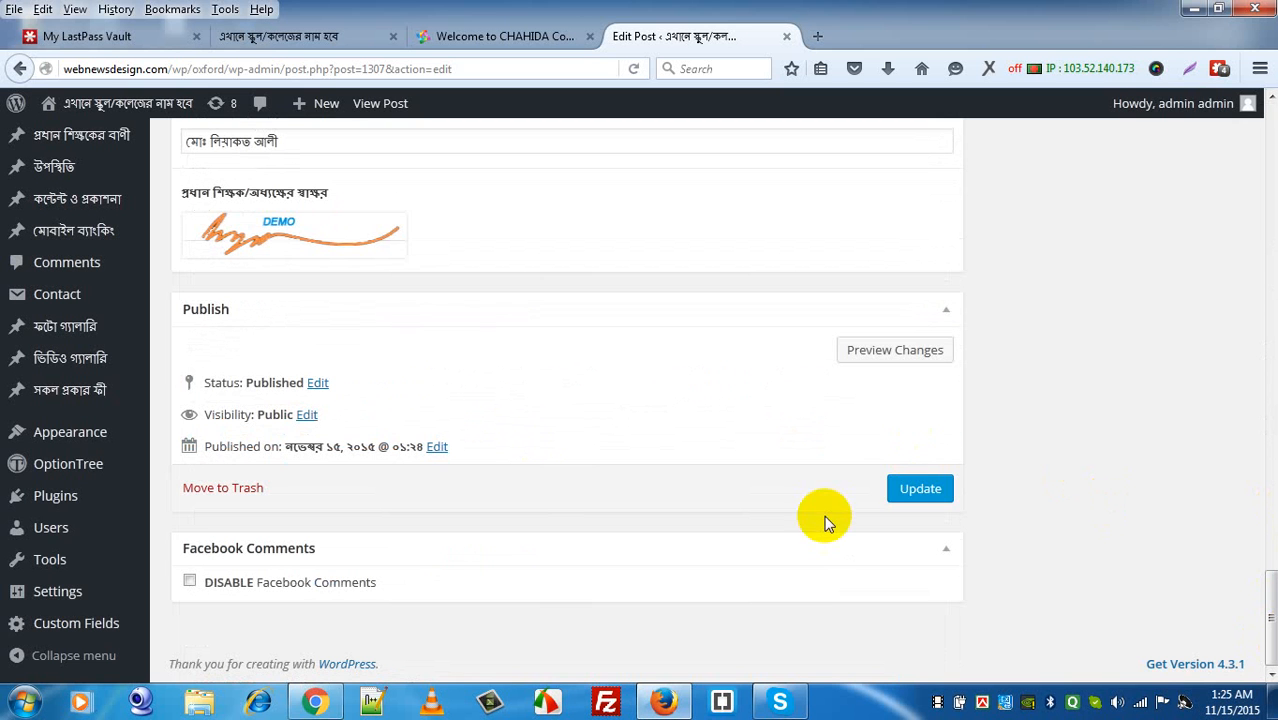
{"action": "left_click", "coordinate": [918, 488]}
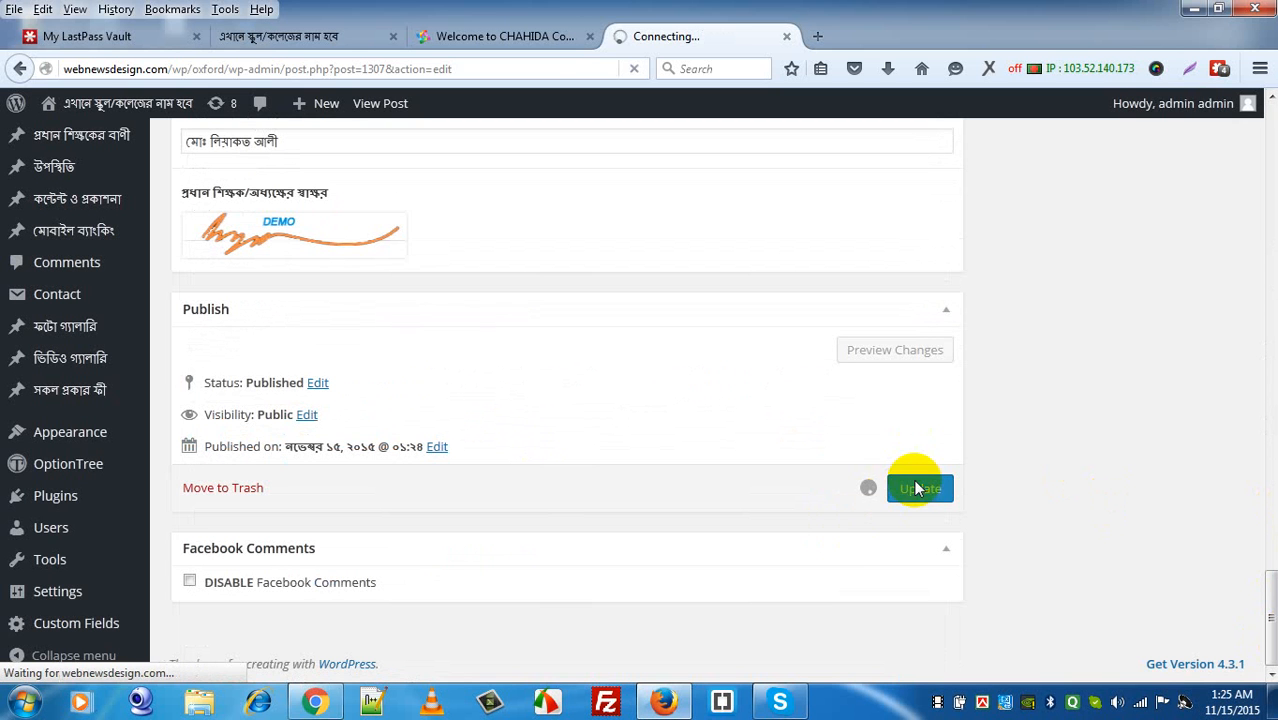
Step: Reload the front-end result page and confirm বাংলা ২য় পত্র now shows অনুপস্থিত
{"action": "left_click", "coordinate": [336, 40]}
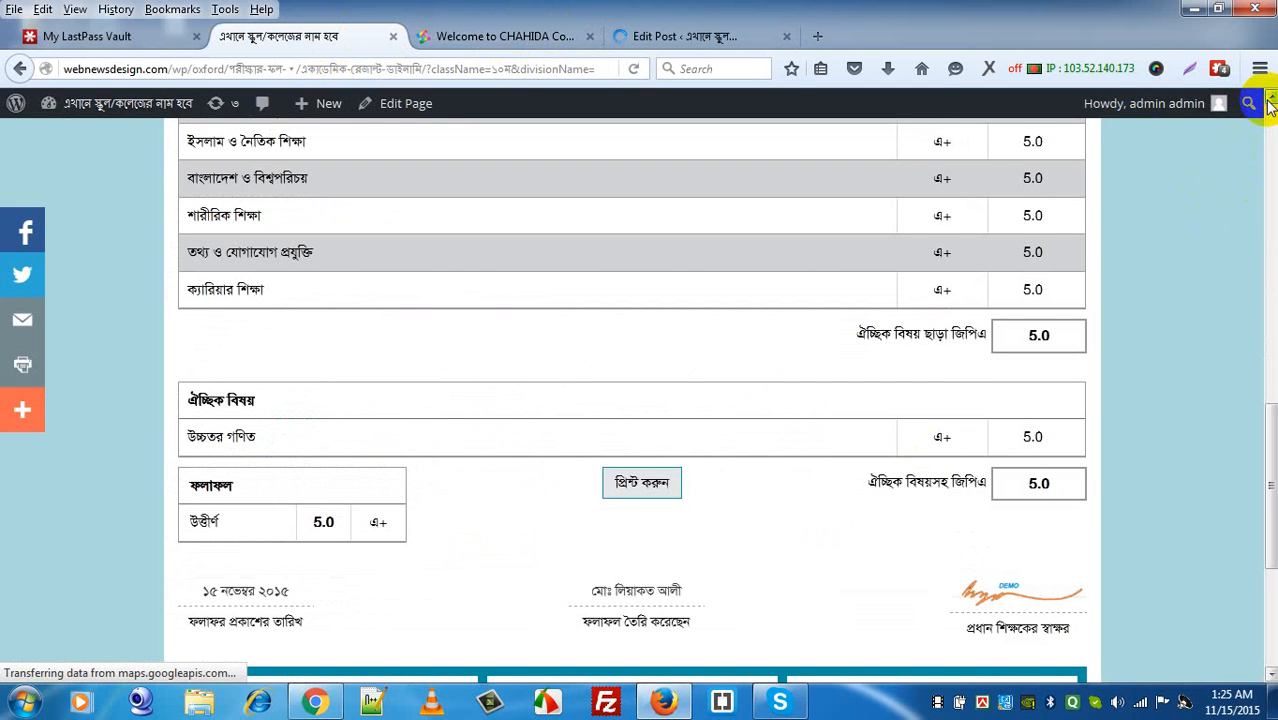
{"action": "scroll", "coordinate": [1268, 105], "scroll_direction": "up", "scroll_amount": 3}
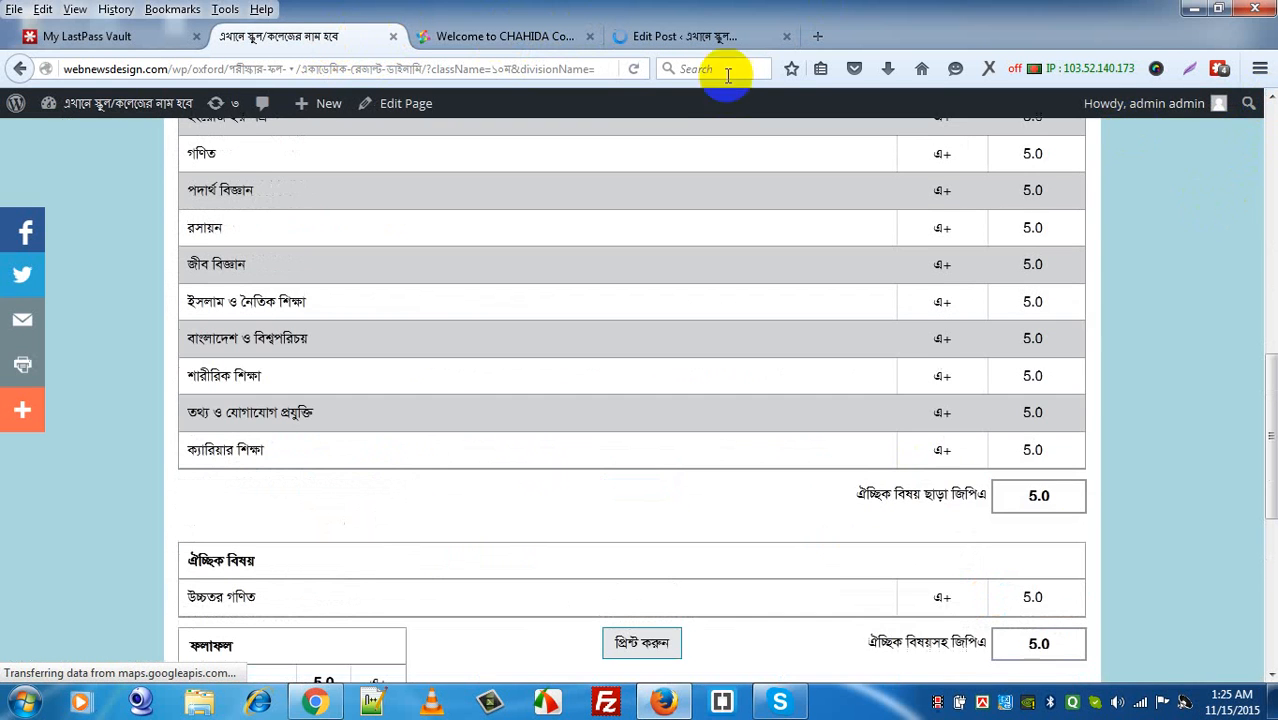
{"action": "left_click", "coordinate": [633, 69]}
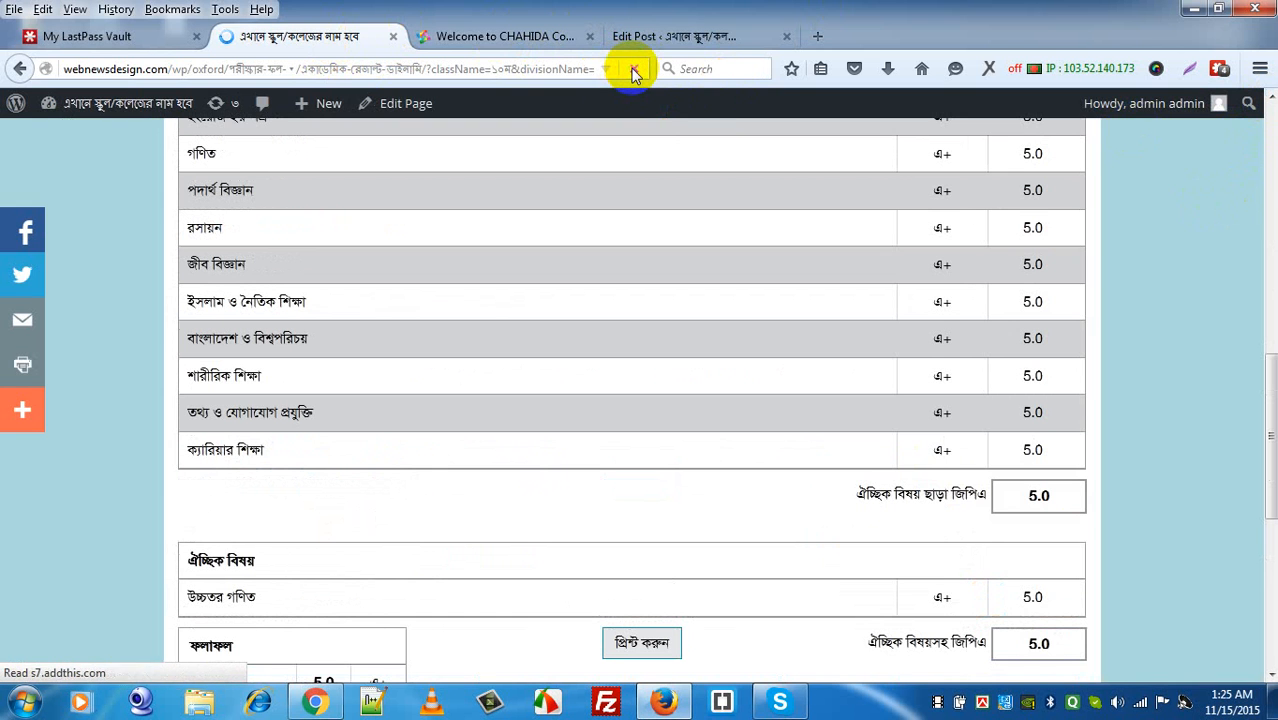
{"action": "left_click", "coordinate": [1273, 142]}
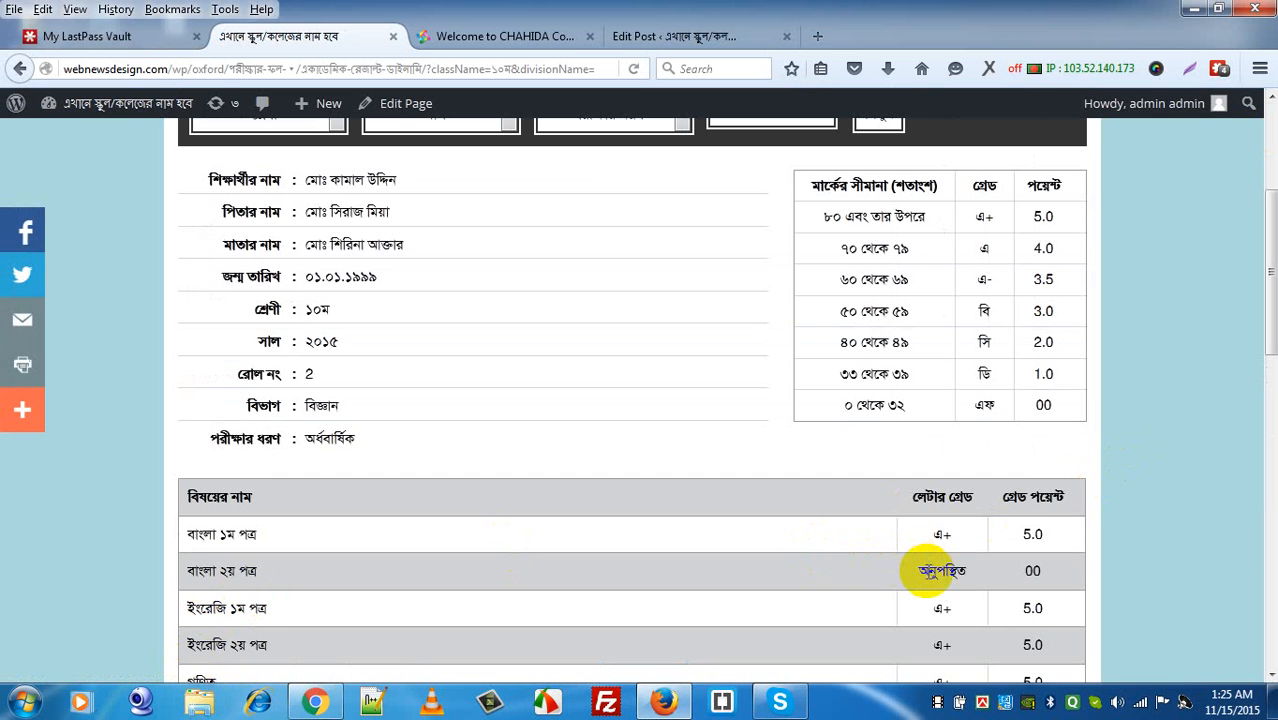
{"action": "double_click", "coordinate": [918, 570]}
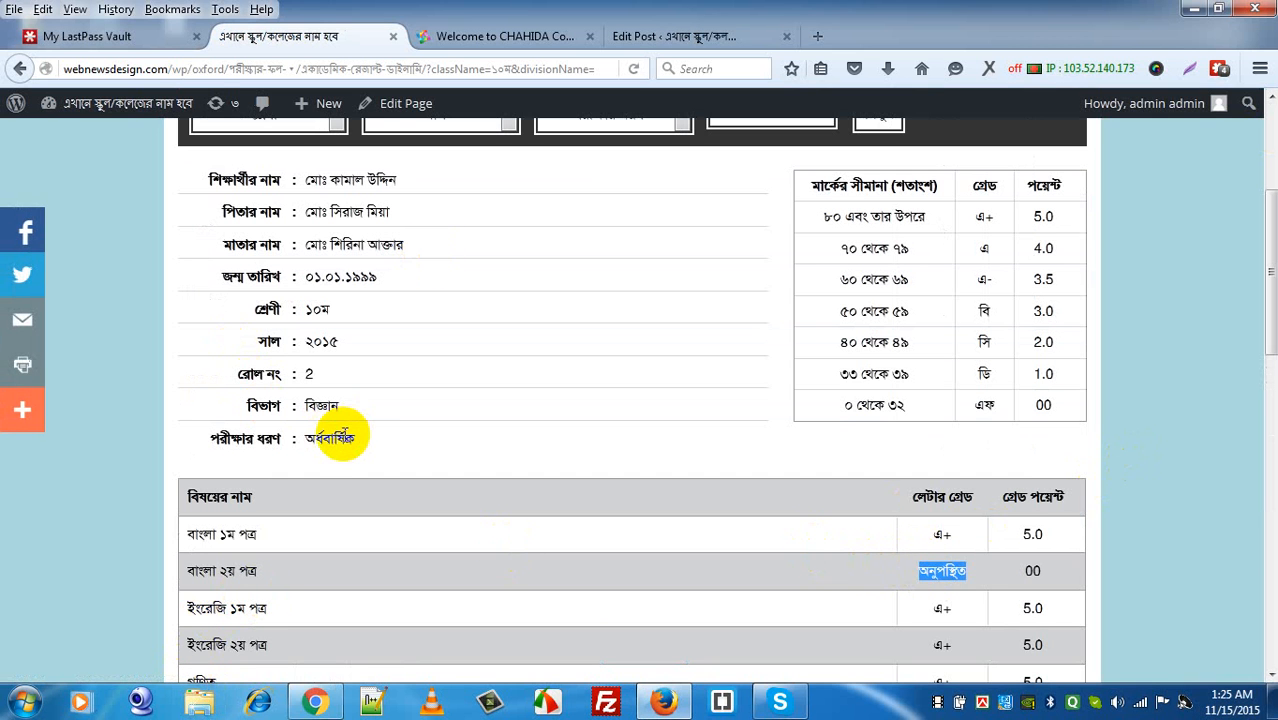
{"action": "double_click", "coordinate": [340, 437]}
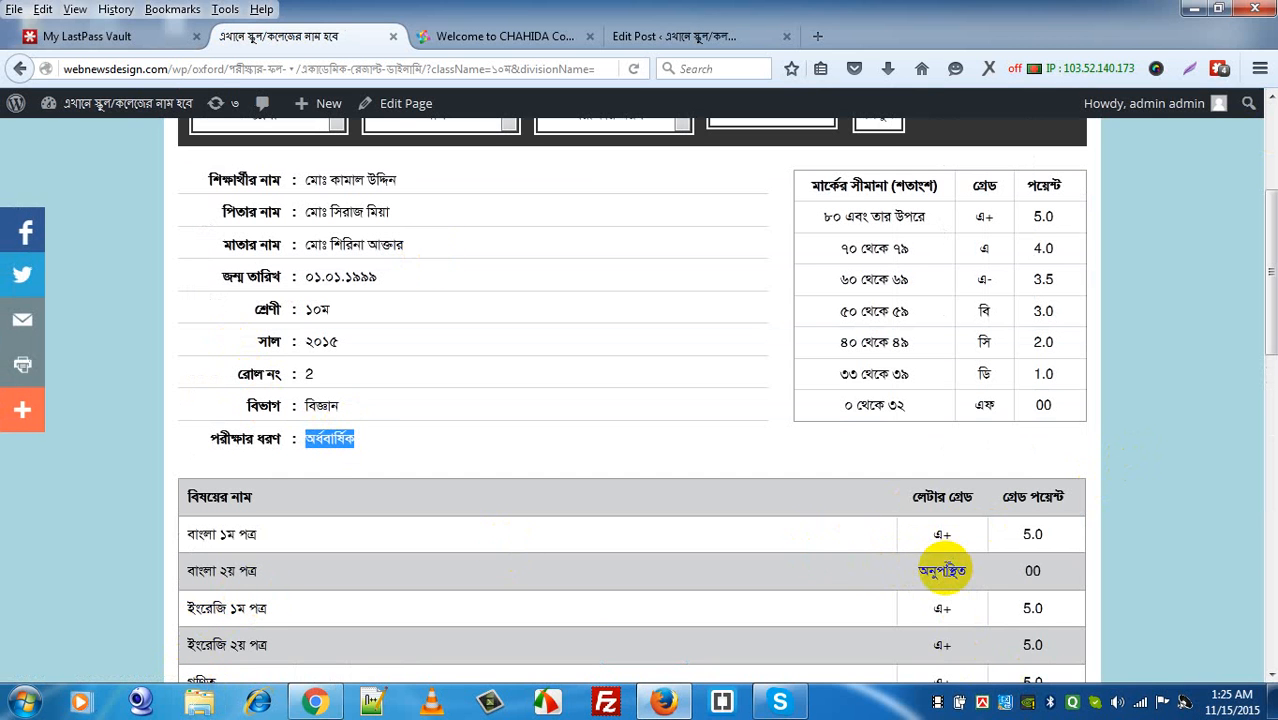
{"action": "double_click", "coordinate": [942, 570]}
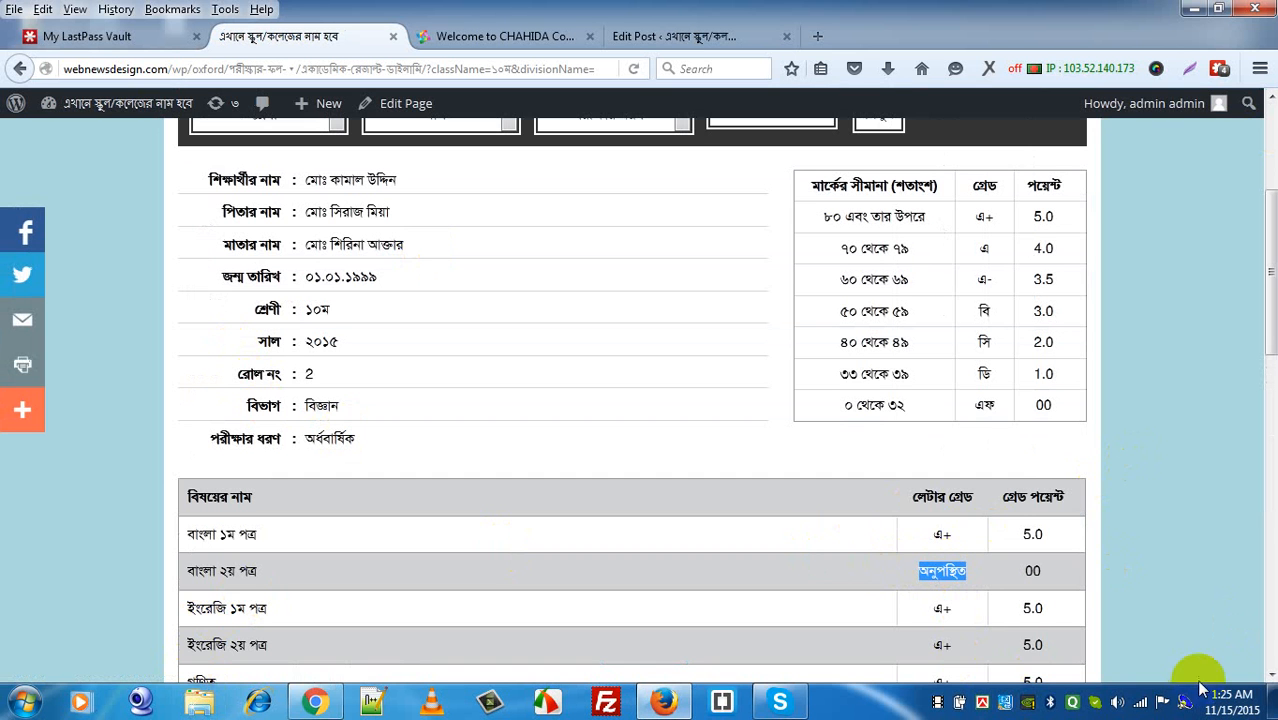
Step: Scroll down to verify the GPA dropped to 4.62 and the result reads অনুত্তীর্ণ
{"action": "scroll", "coordinate": [1270, 665], "scroll_direction": "down", "scroll_amount": 1}
{"action": "scroll", "coordinate": [1268, 665], "scroll_direction": "down", "scroll_amount": 10}
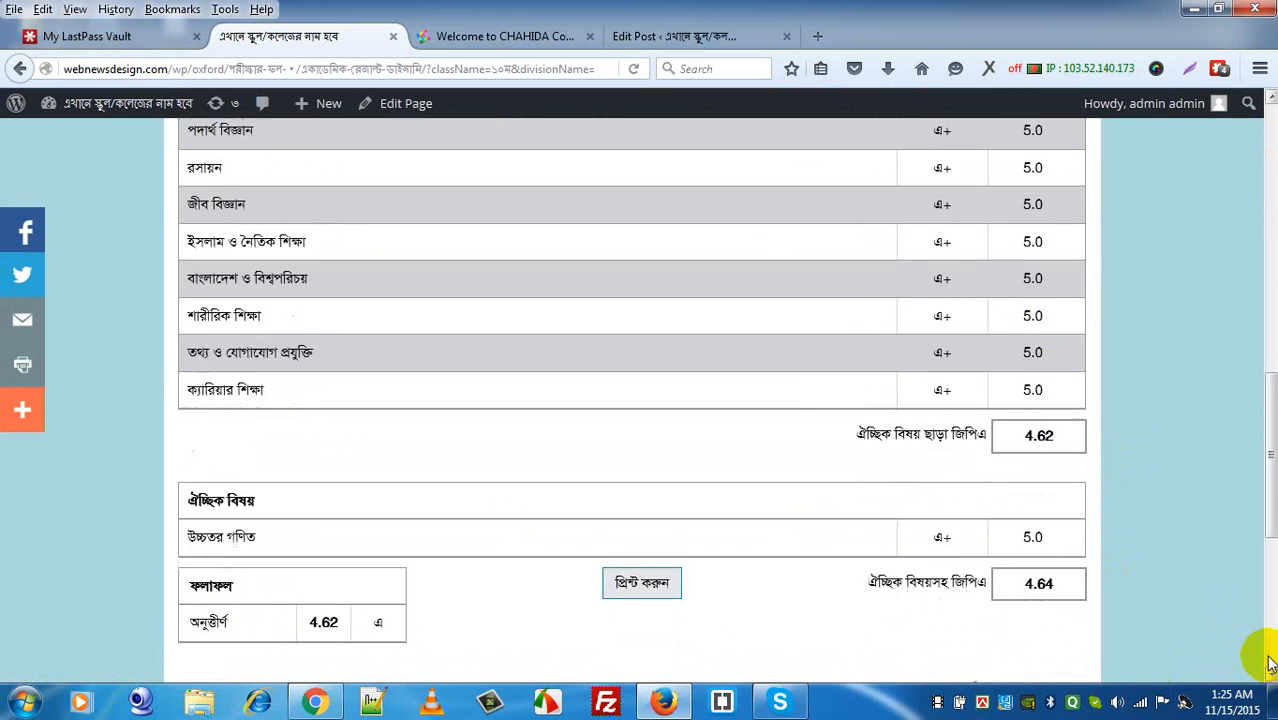
{"action": "left_click", "coordinate": [219, 208]}
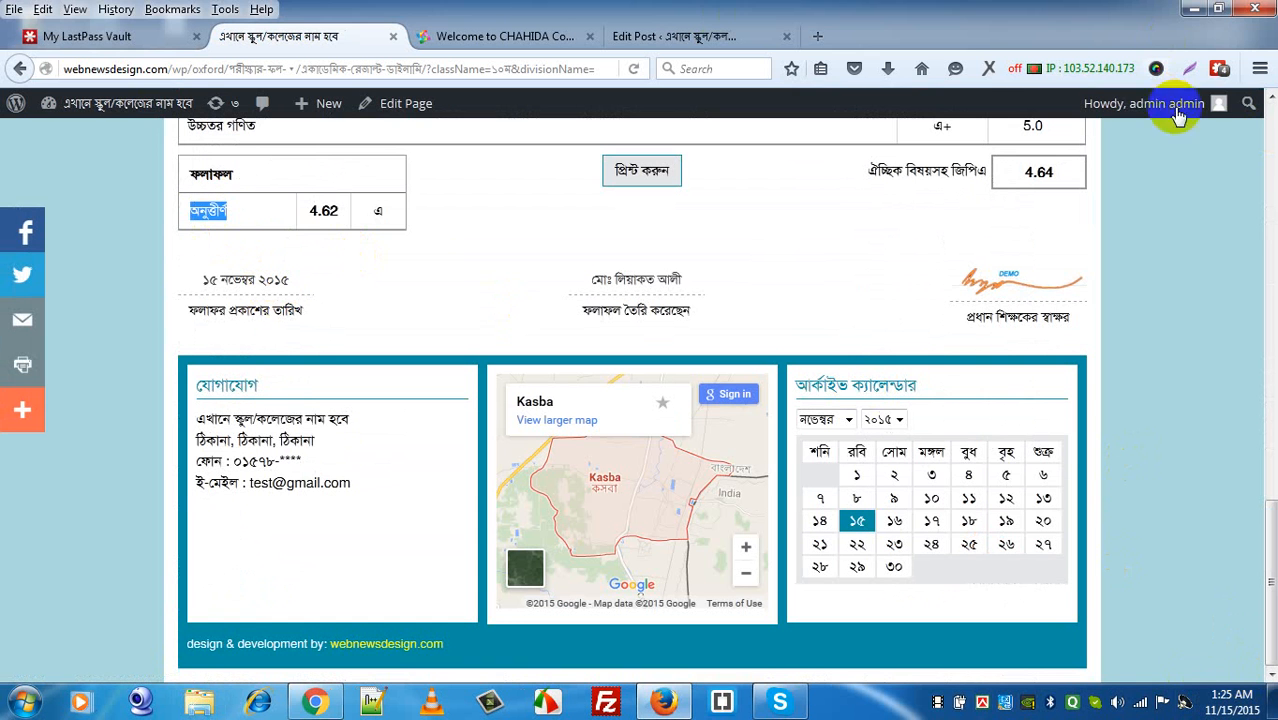
{"action": "left_click", "coordinate": [1277, 161]}
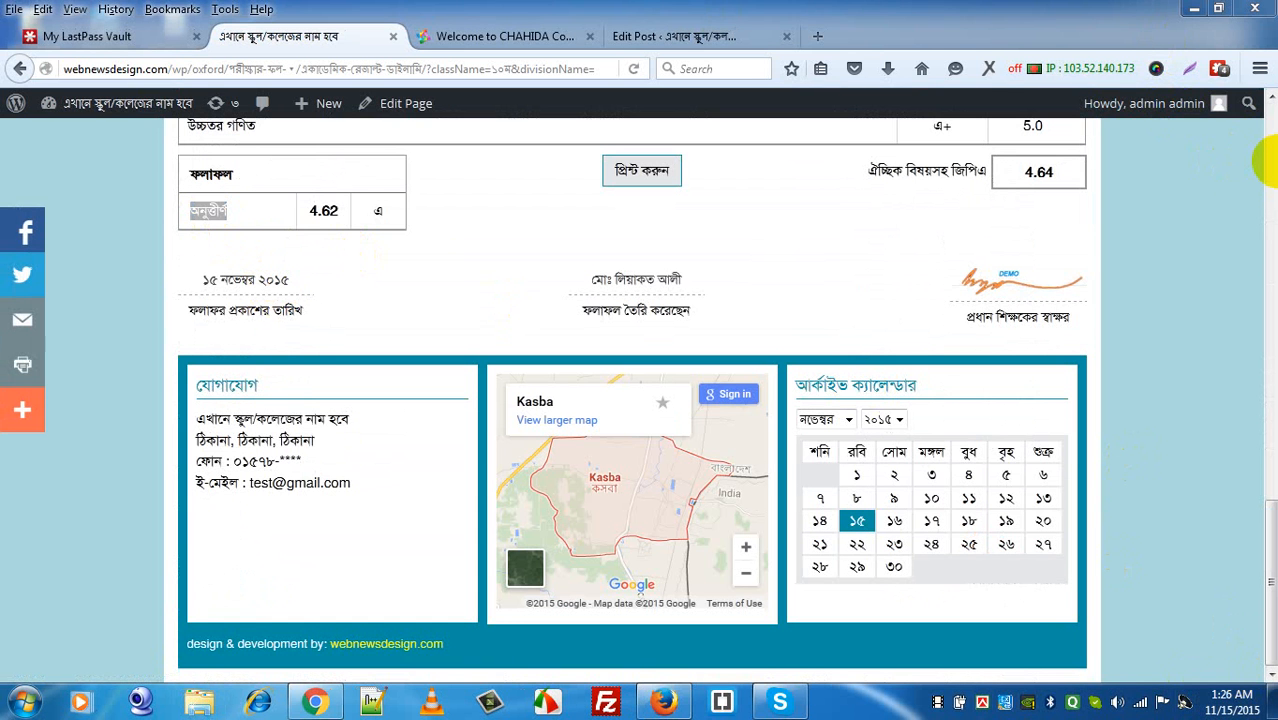
{"action": "left_click", "coordinate": [1272, 180]}
{"action": "left_click", "coordinate": [1272, 180]}
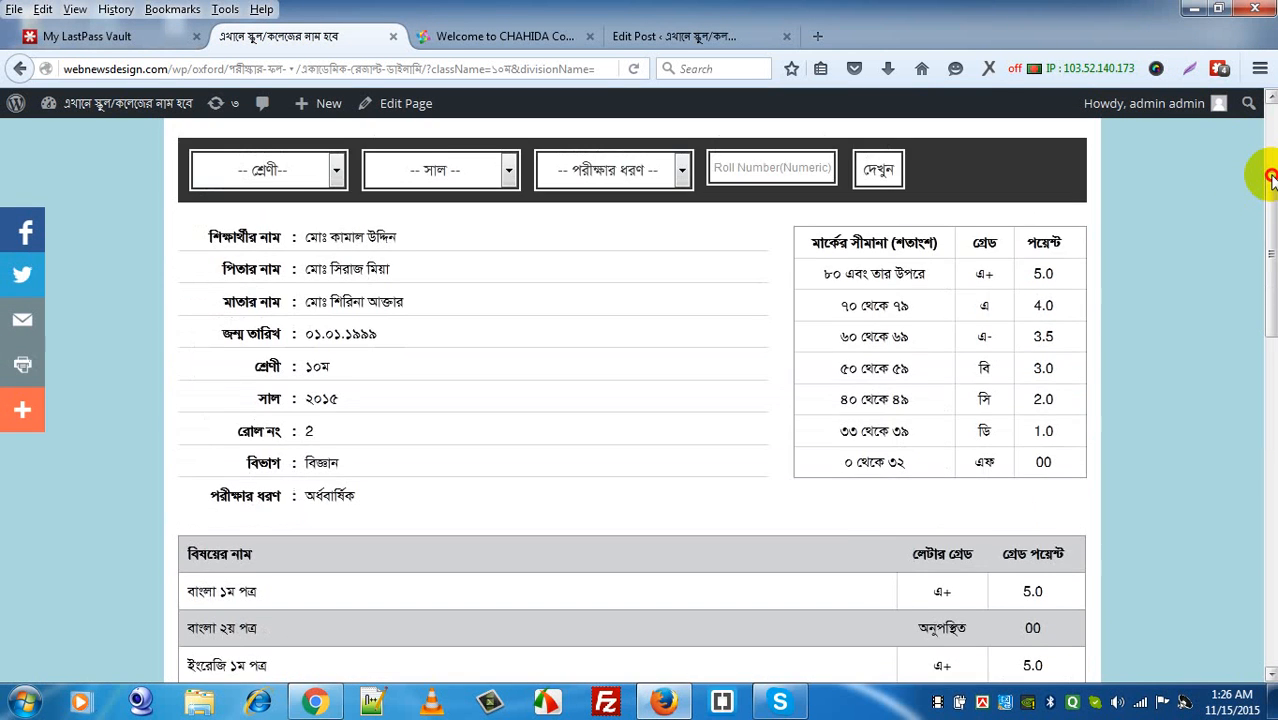
{"action": "left_click_drag", "start_coordinate": [1272, 180], "coordinate": [1272, 122]}
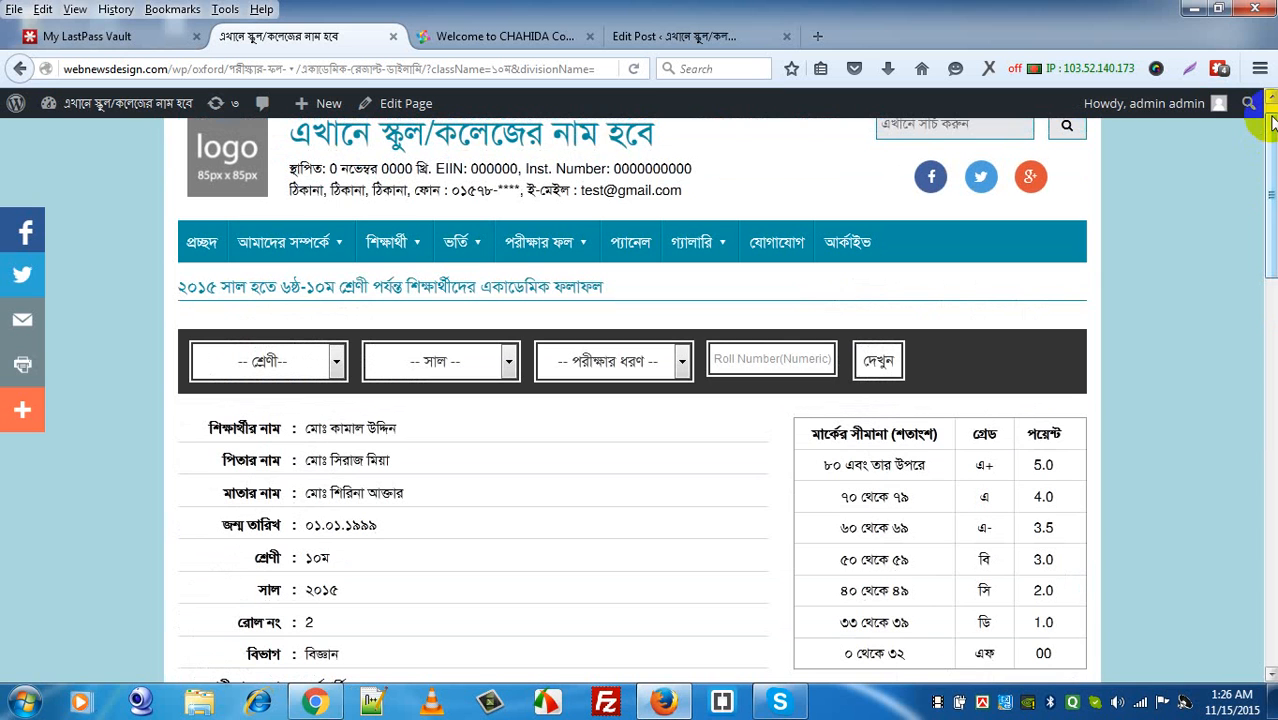